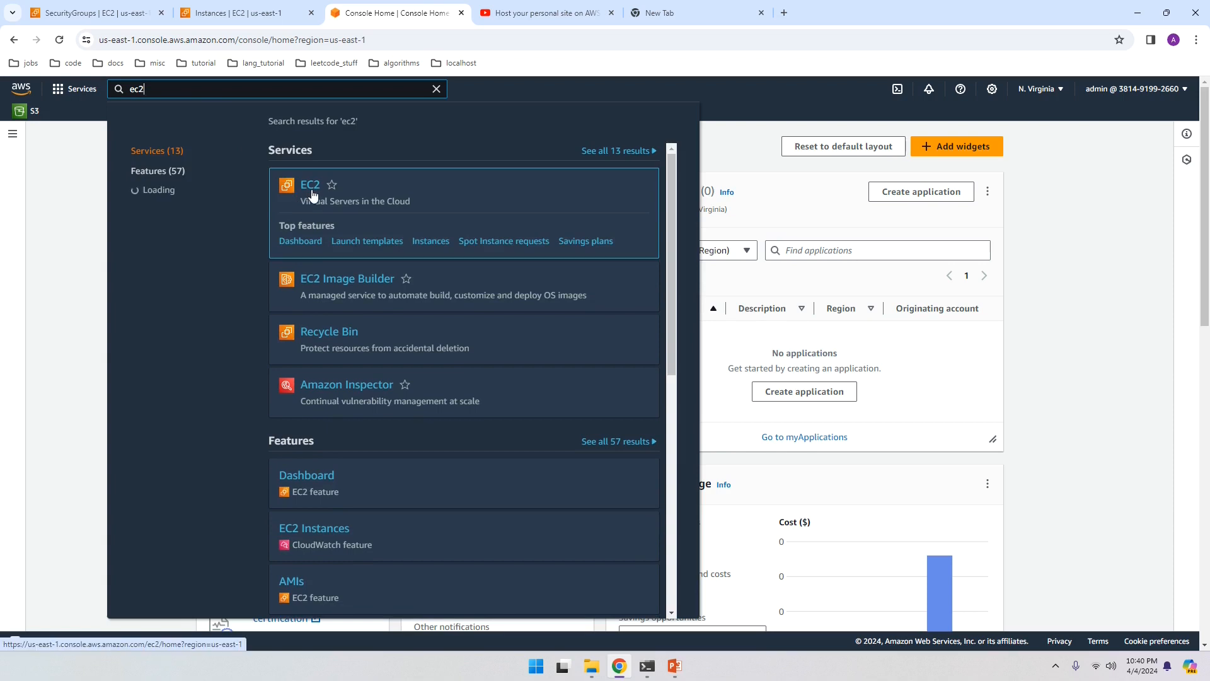
# Step: Go to the EC2 dashboard from the search results and start the Launch instance form
pyautogui.click(312, 191)
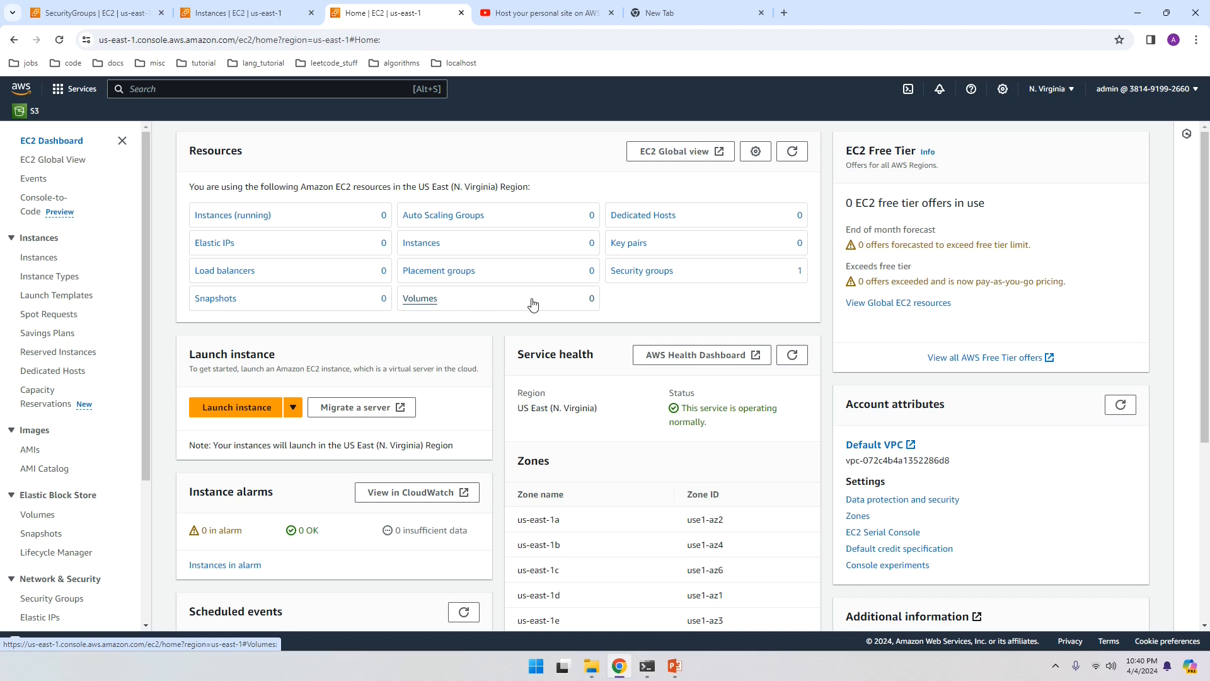
pyautogui.click(225, 408)
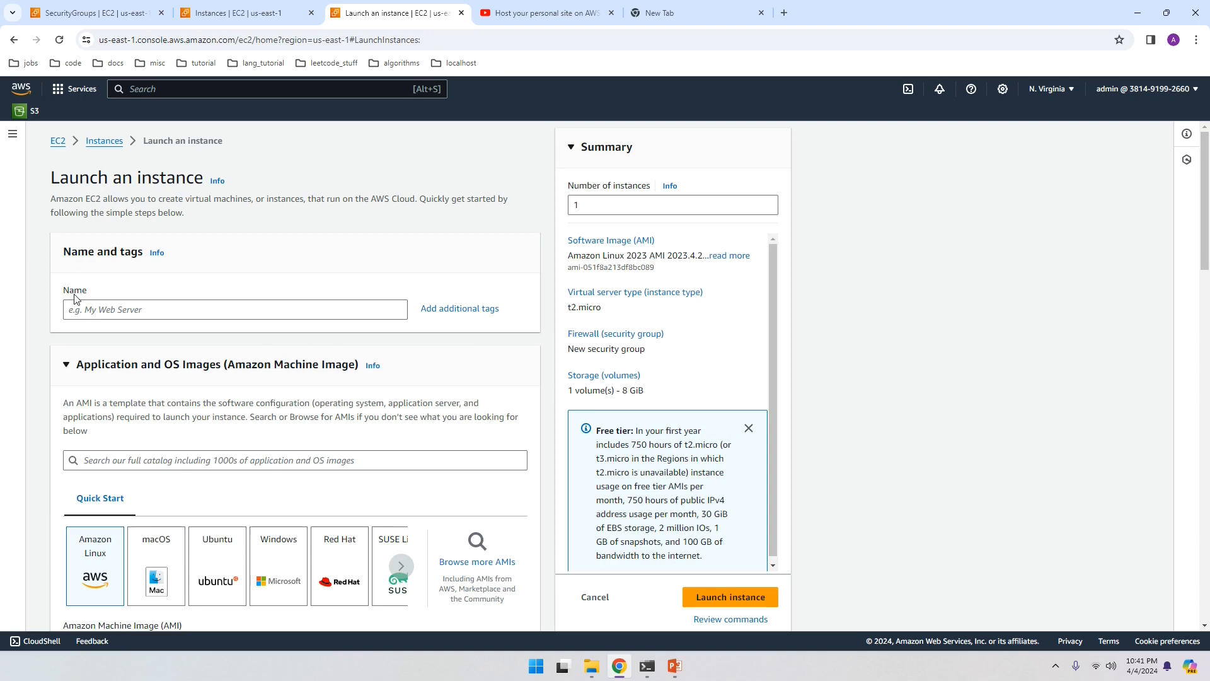
# Step: Enter 'my_depian_webserver' as the new instance's name
pyautogui.click(96, 311)
pyautogui.write('my_')
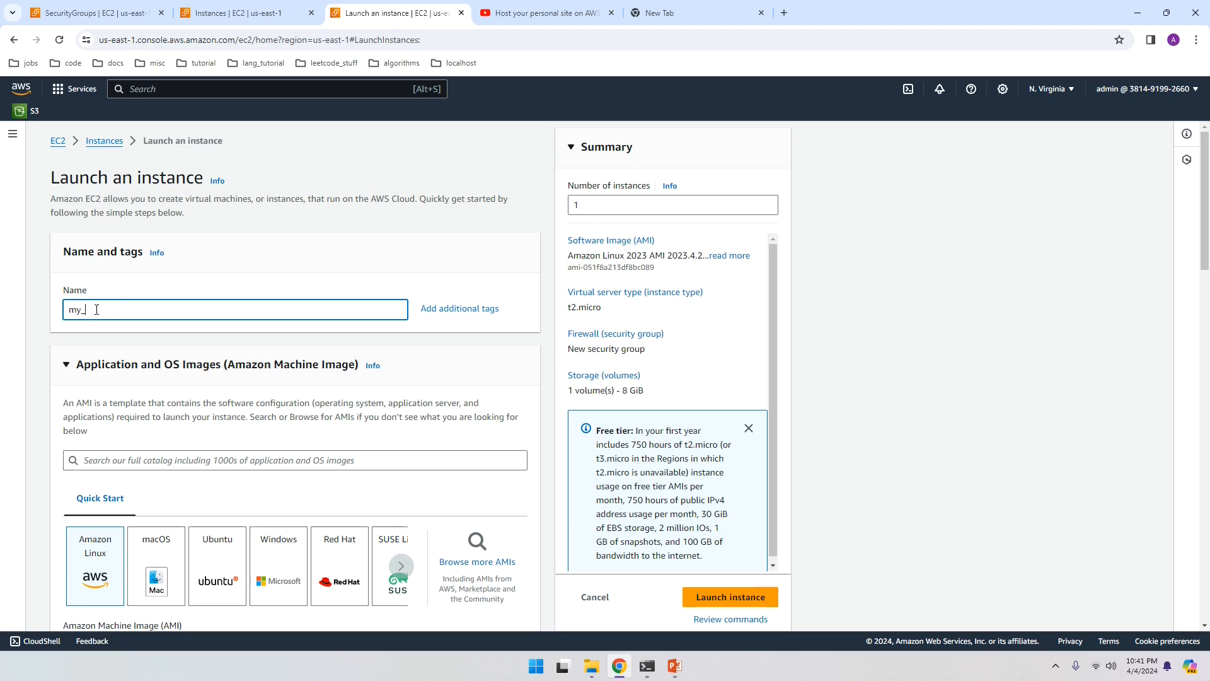
pyautogui.write('dep')
pyautogui.write('ian')
pyautogui.write('_')
pyautogui.write('webser')
pyautogui.write('ver')
pyautogui.scroll(-1, 206, 498)
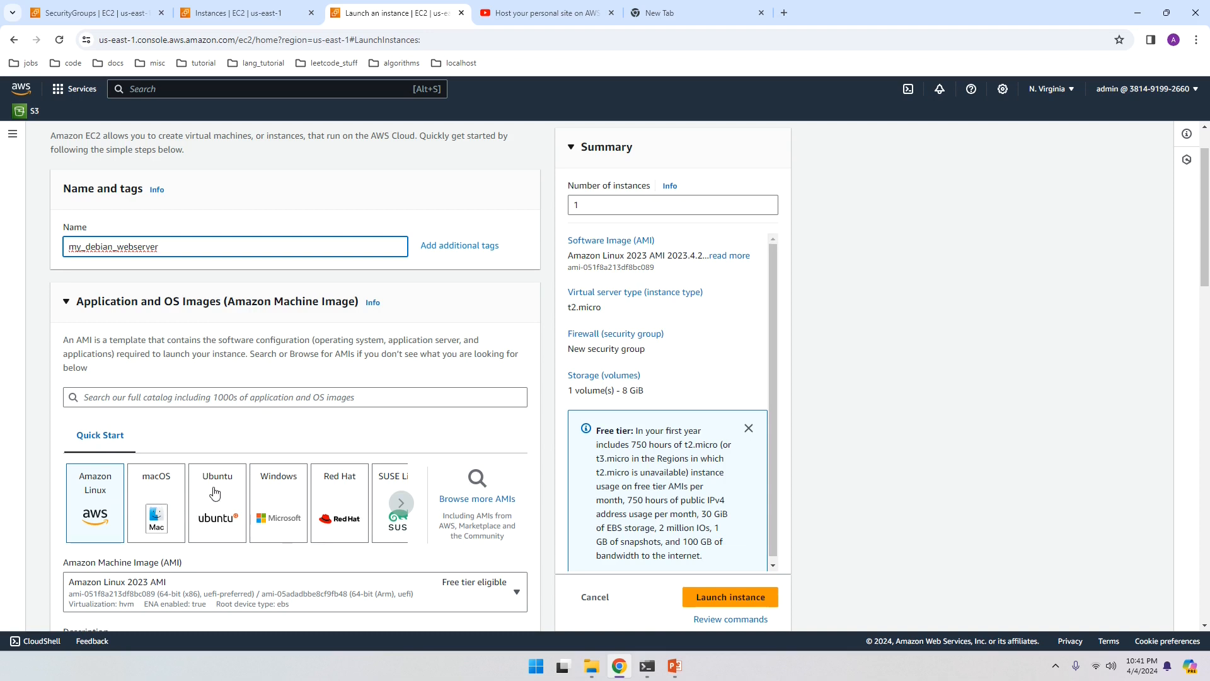
# Step: Choose the Debian 12 Quick Start image, keeping 64-bit (x86) architecture
pyautogui.click(401, 504)
pyautogui.click(401, 504)
pyautogui.click(401, 504)
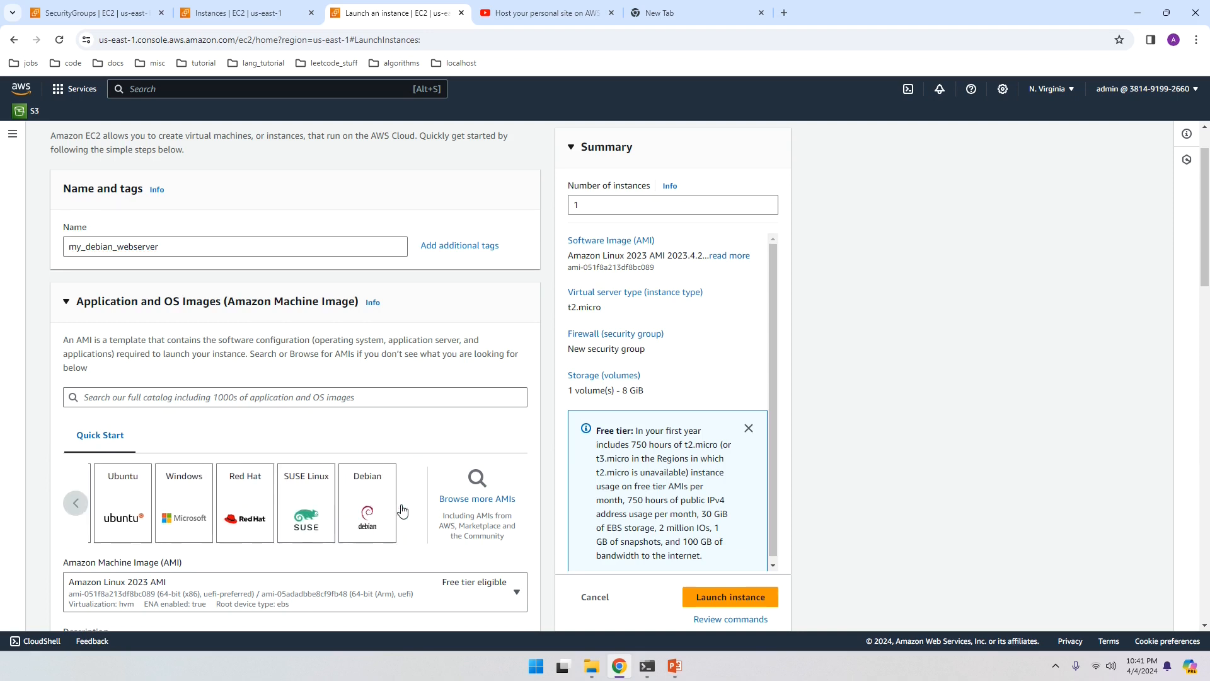
pyautogui.click(367, 509)
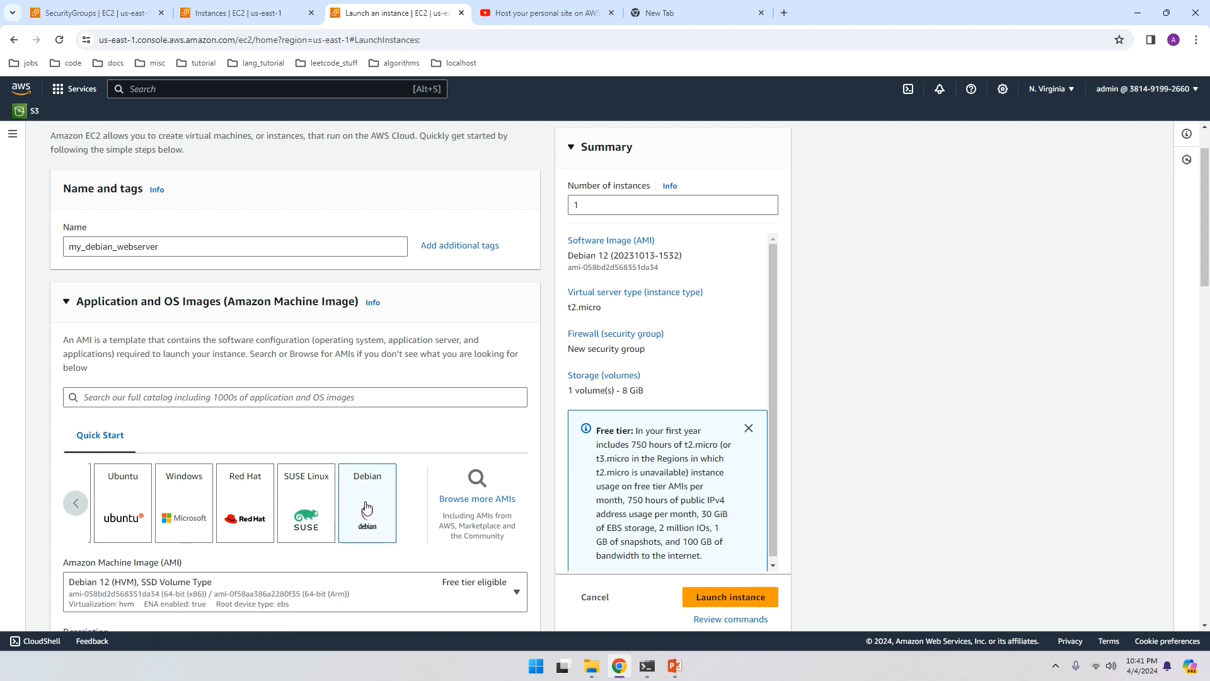
pyautogui.scroll(-3, 367, 506)
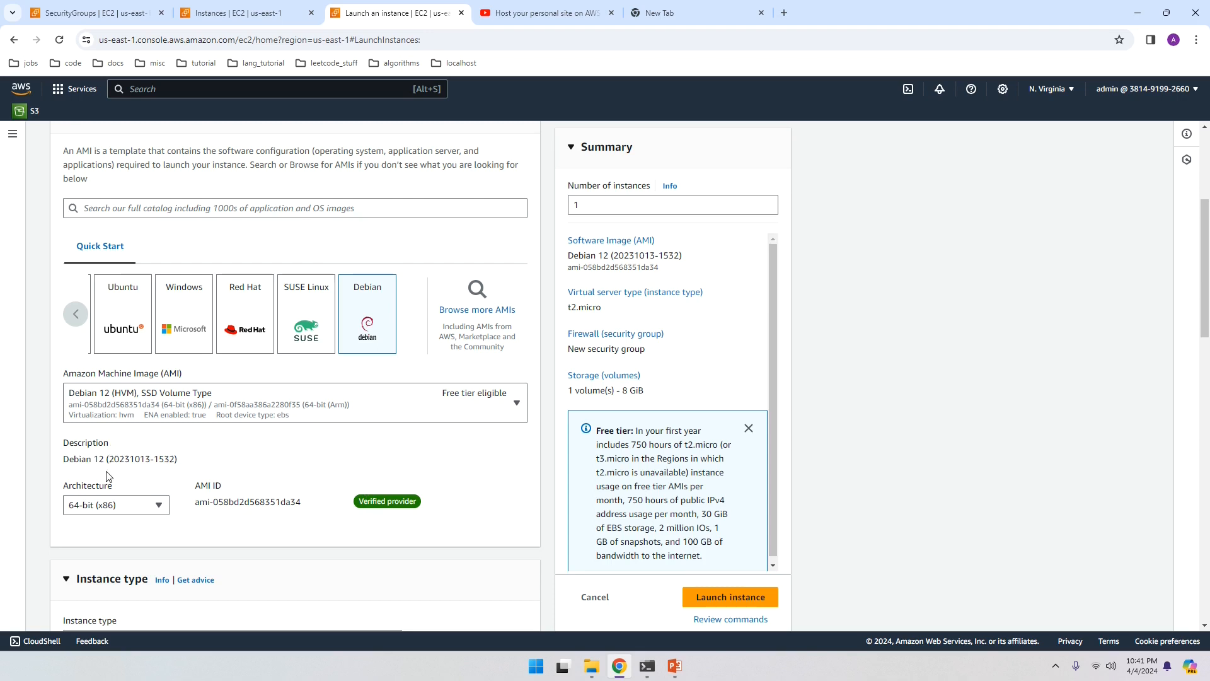
pyautogui.click(159, 506)
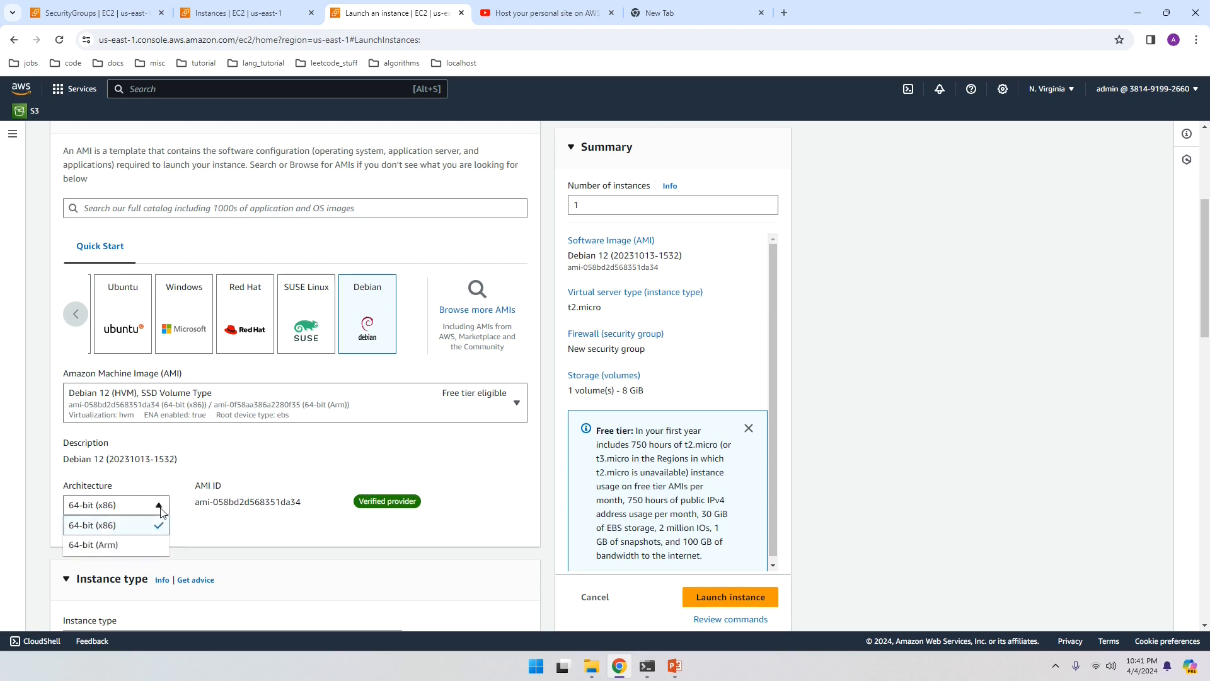
pyautogui.click(116, 533)
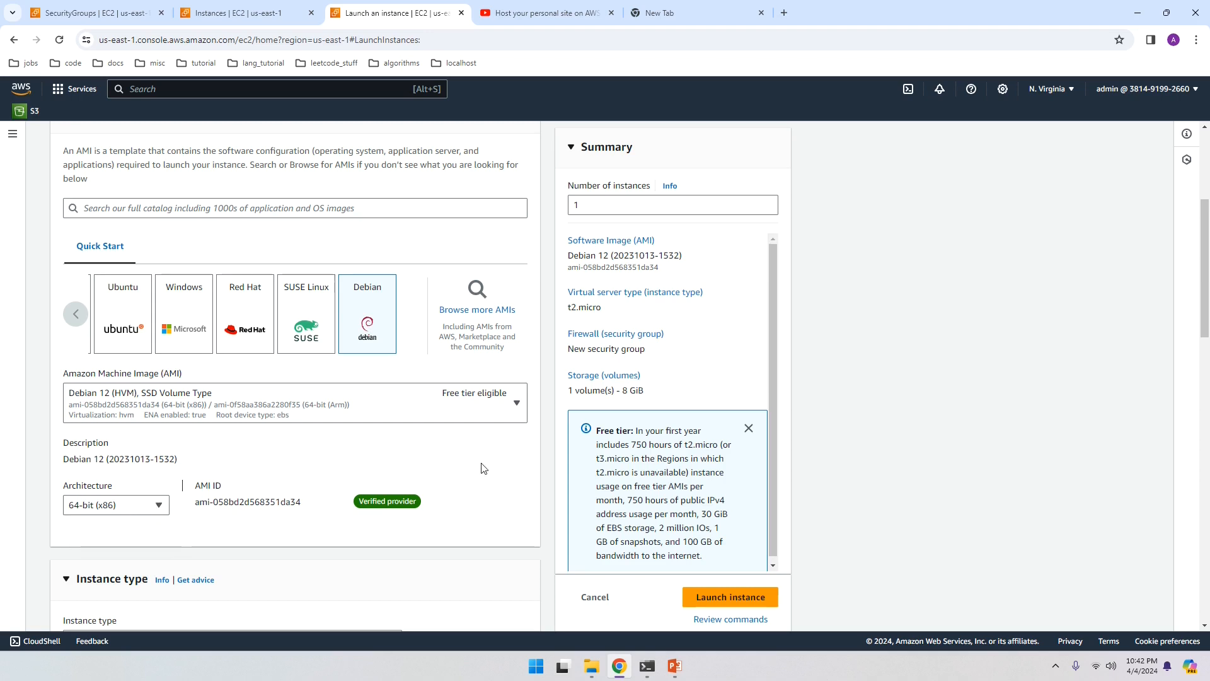
# Step: Create an RSA key pair named 'debian' in .ppk format and download it
pyautogui.scroll(-4, 483, 468)
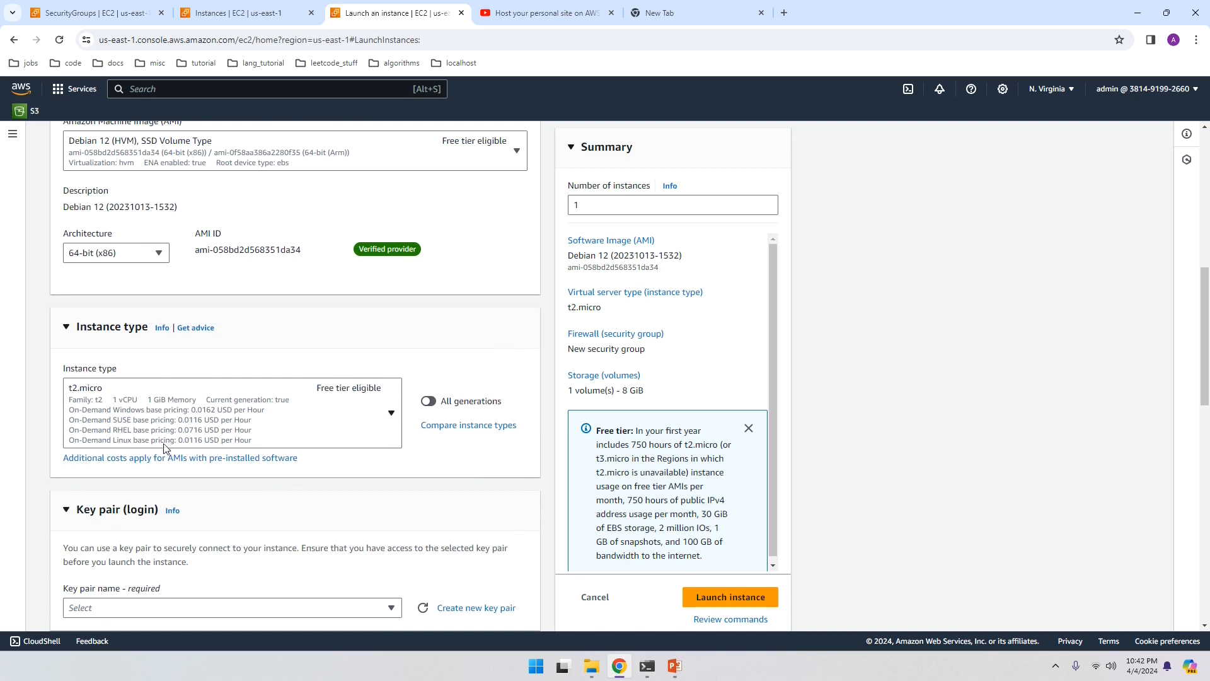
pyautogui.scroll(-2, 133, 441)
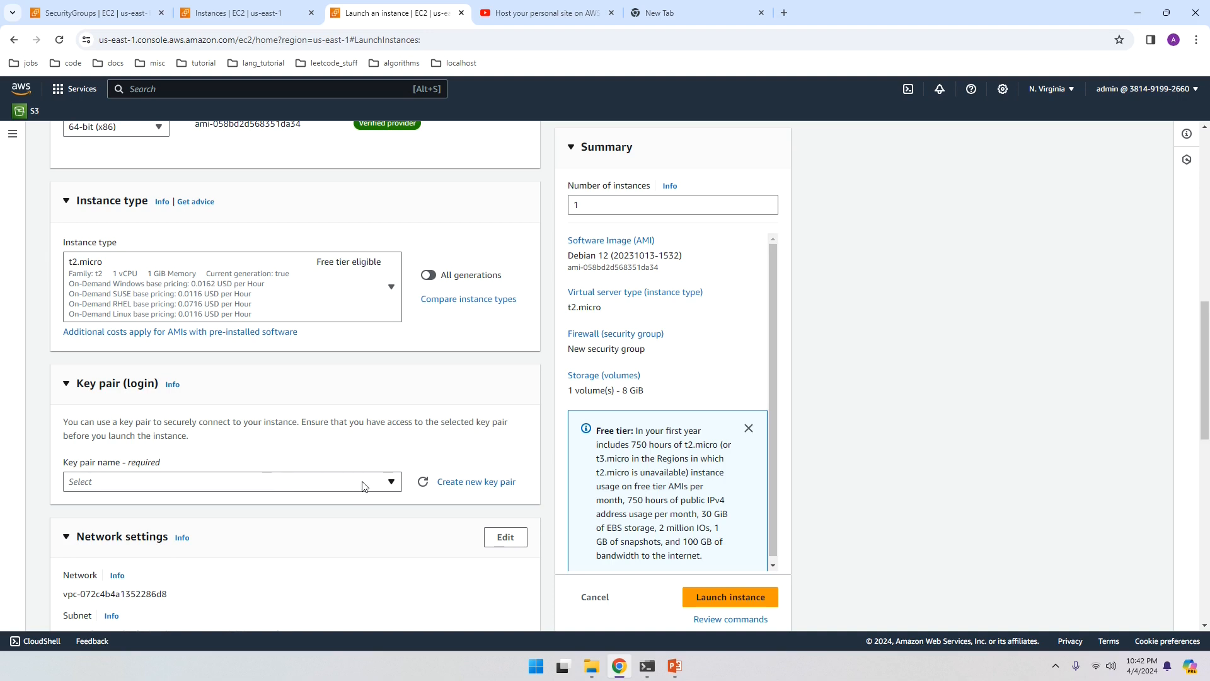
pyautogui.click(479, 486)
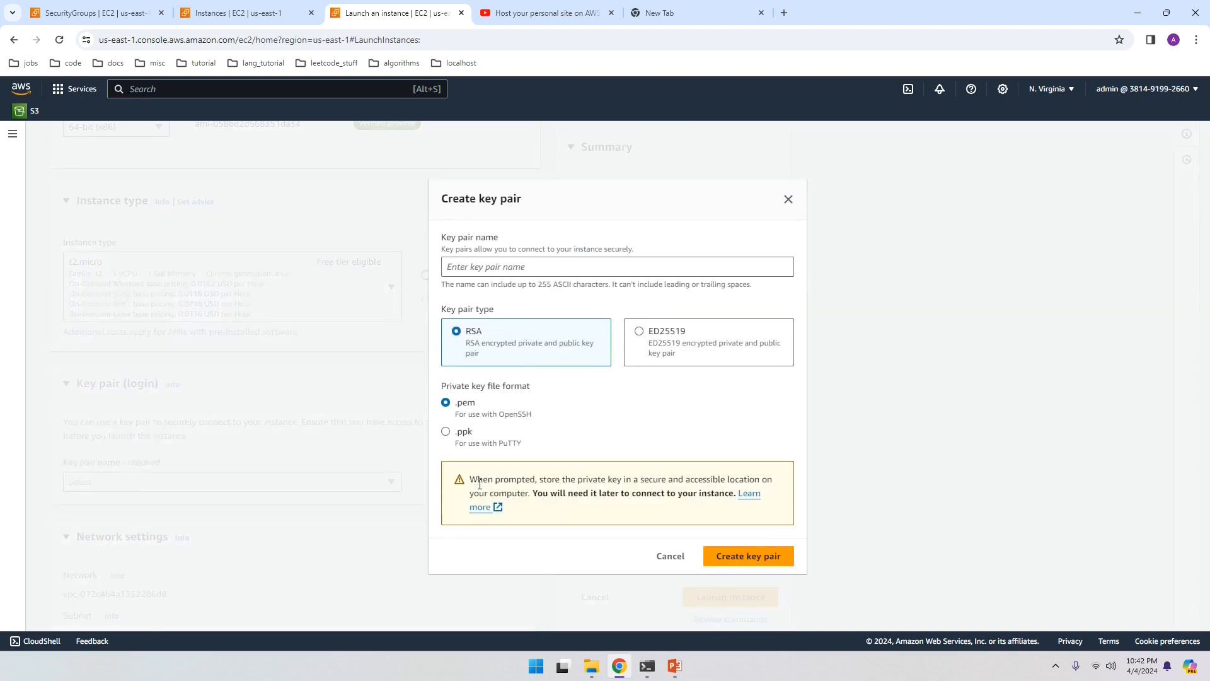
pyautogui.click(513, 269)
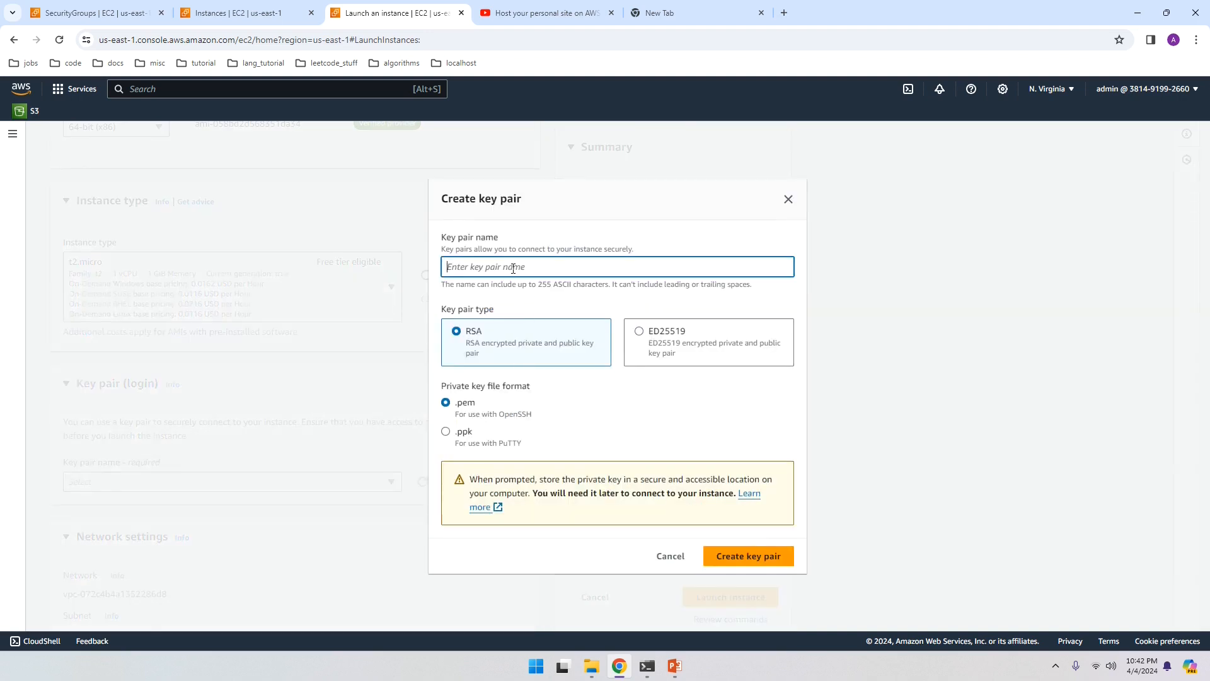
pyautogui.write('debian')
pyautogui.click(446, 432)
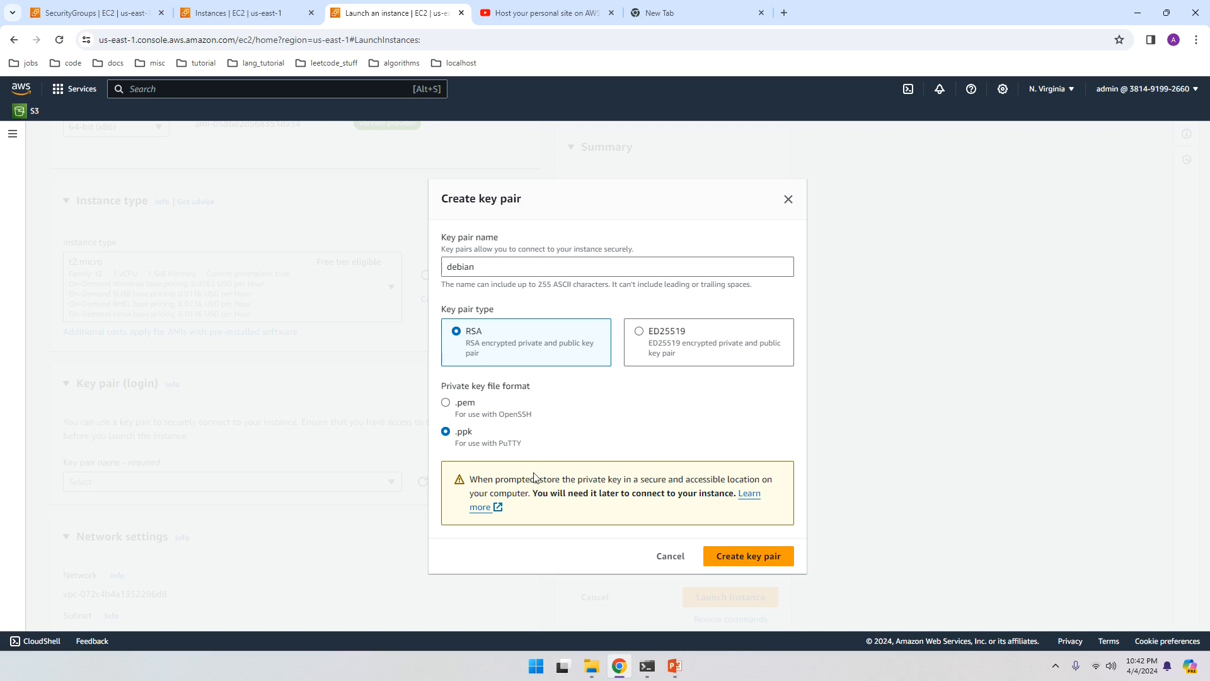
pyautogui.click(731, 557)
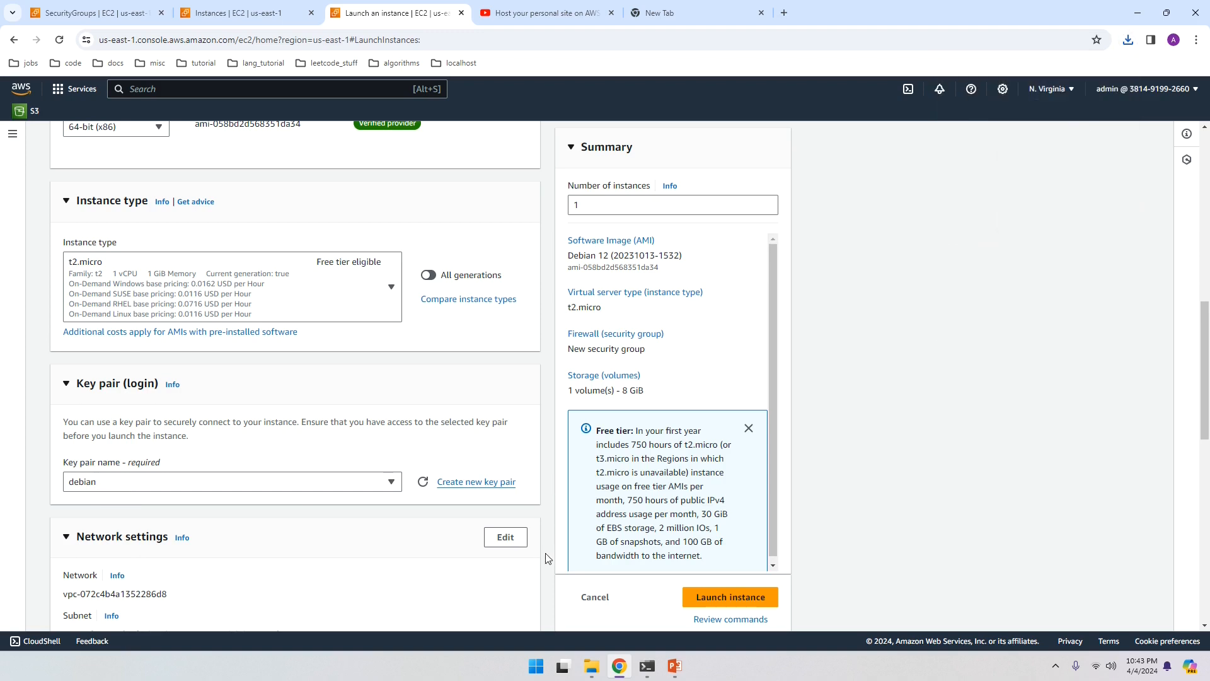
pyautogui.click(589, 664)
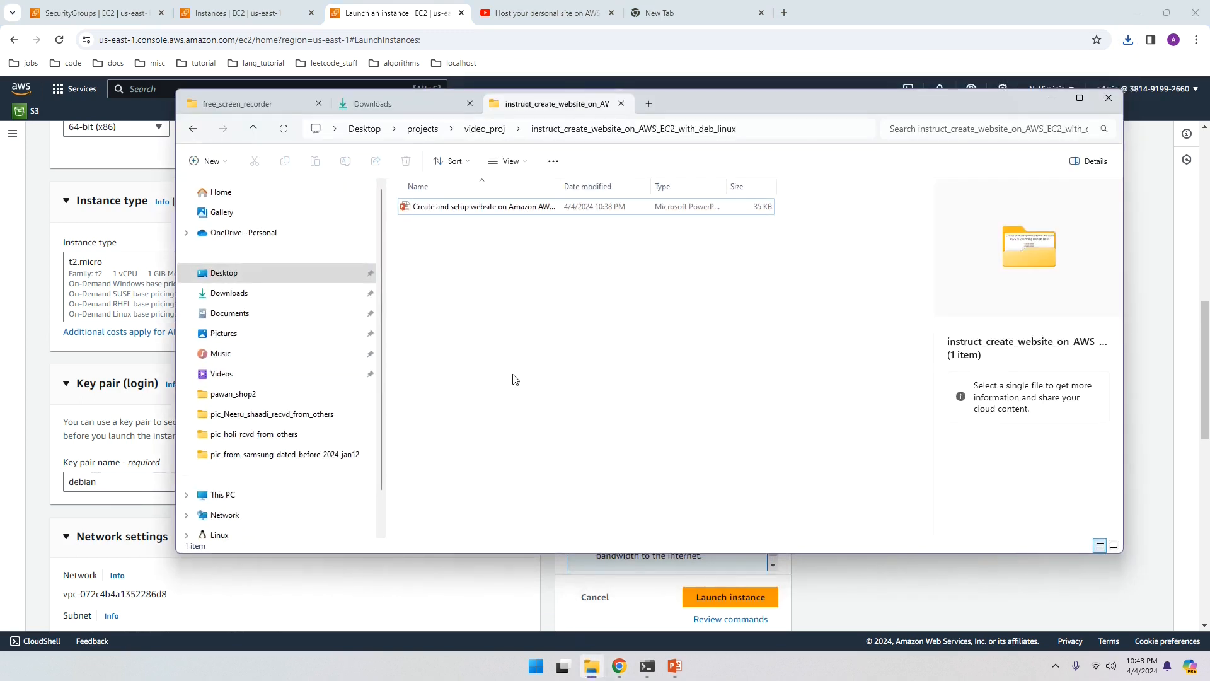
pyautogui.click(368, 105)
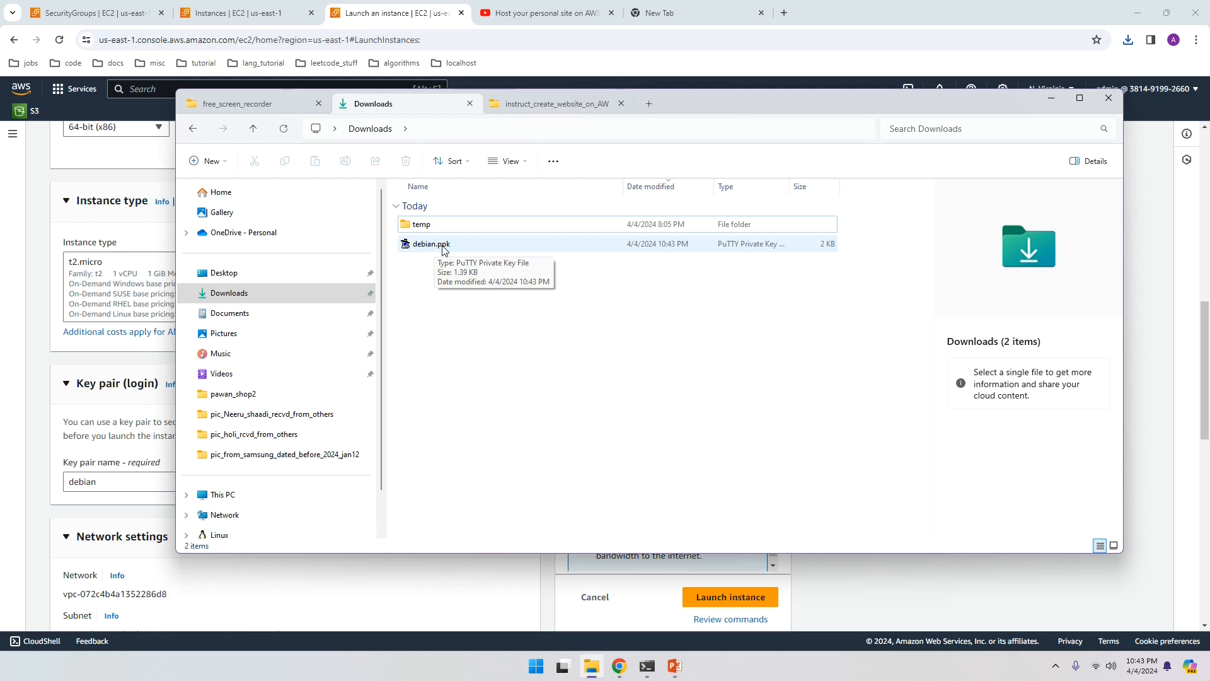
pyautogui.rightClick(443, 250)
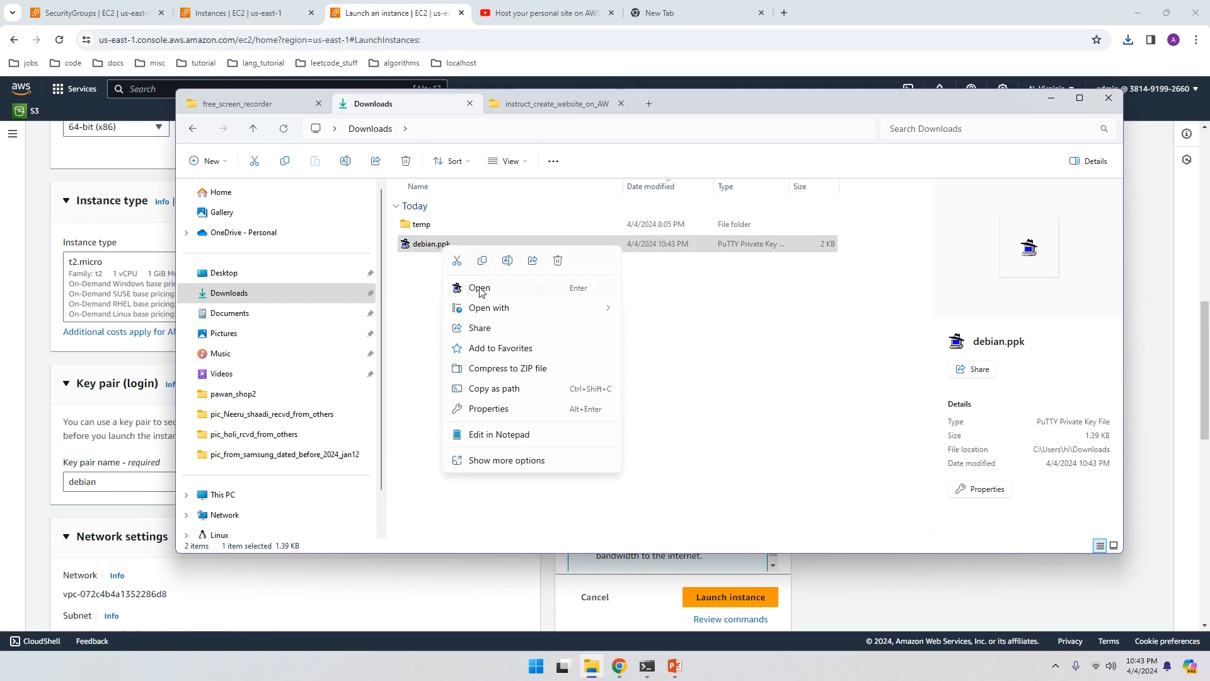
pyautogui.moveTo(486, 310)
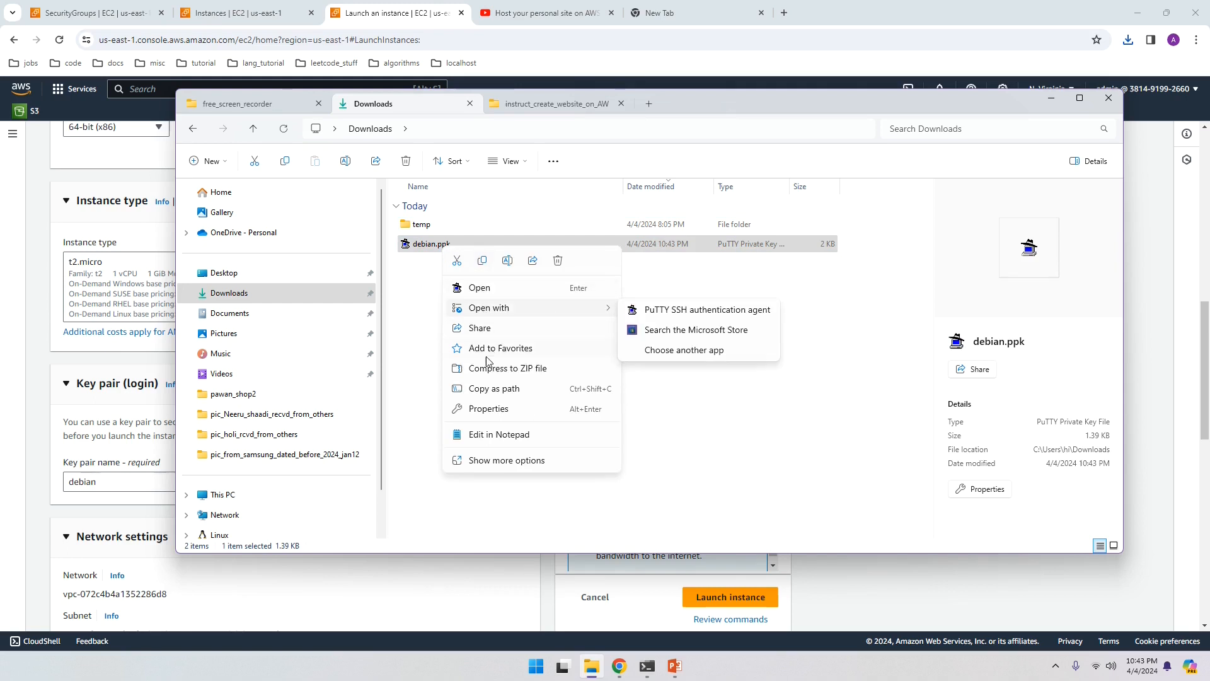
pyautogui.click(486, 434)
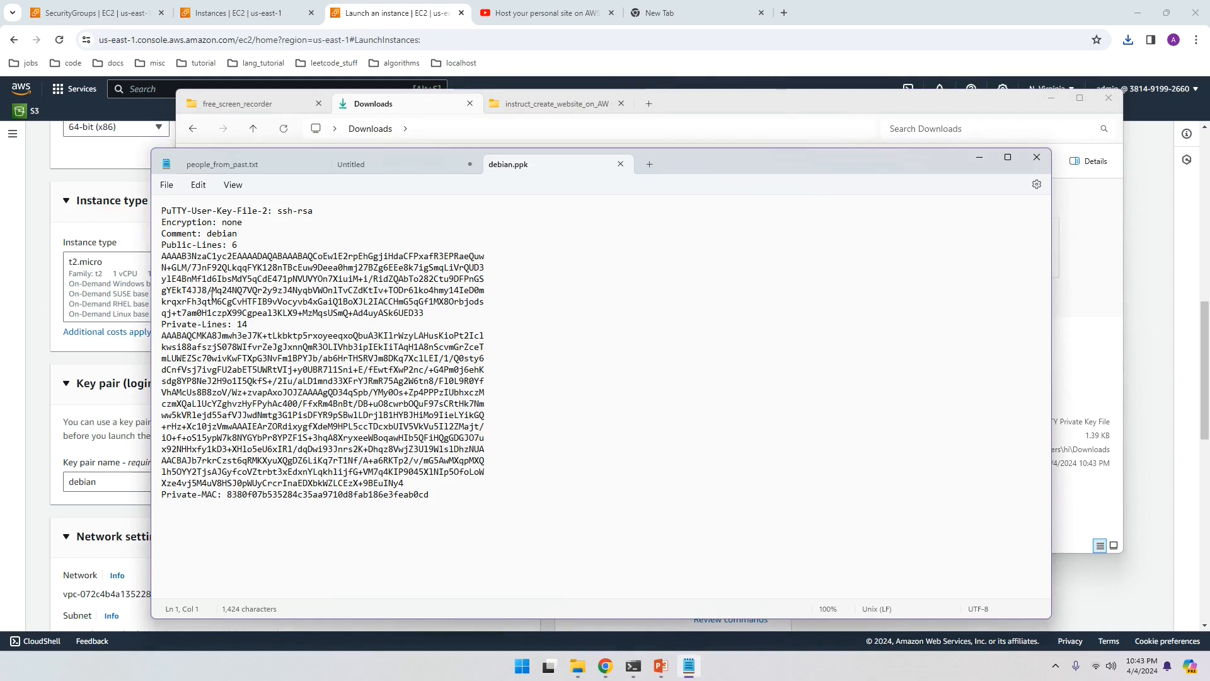
pyautogui.click(157, 260)
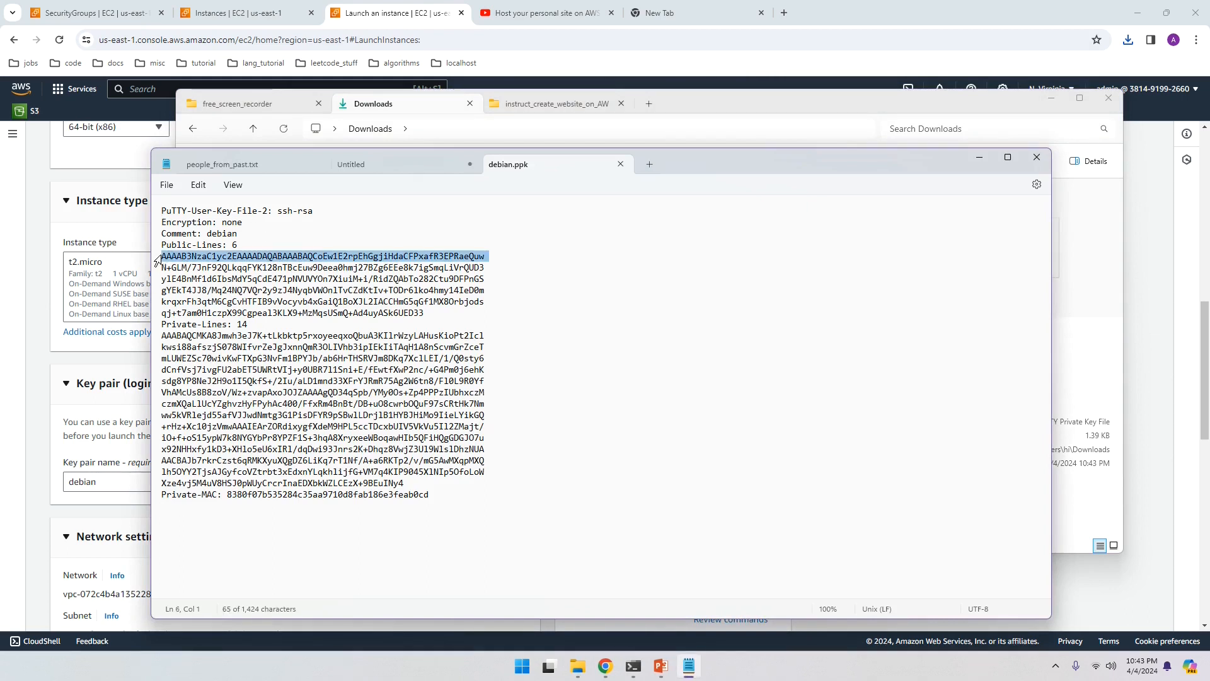
pyautogui.click(410, 483)
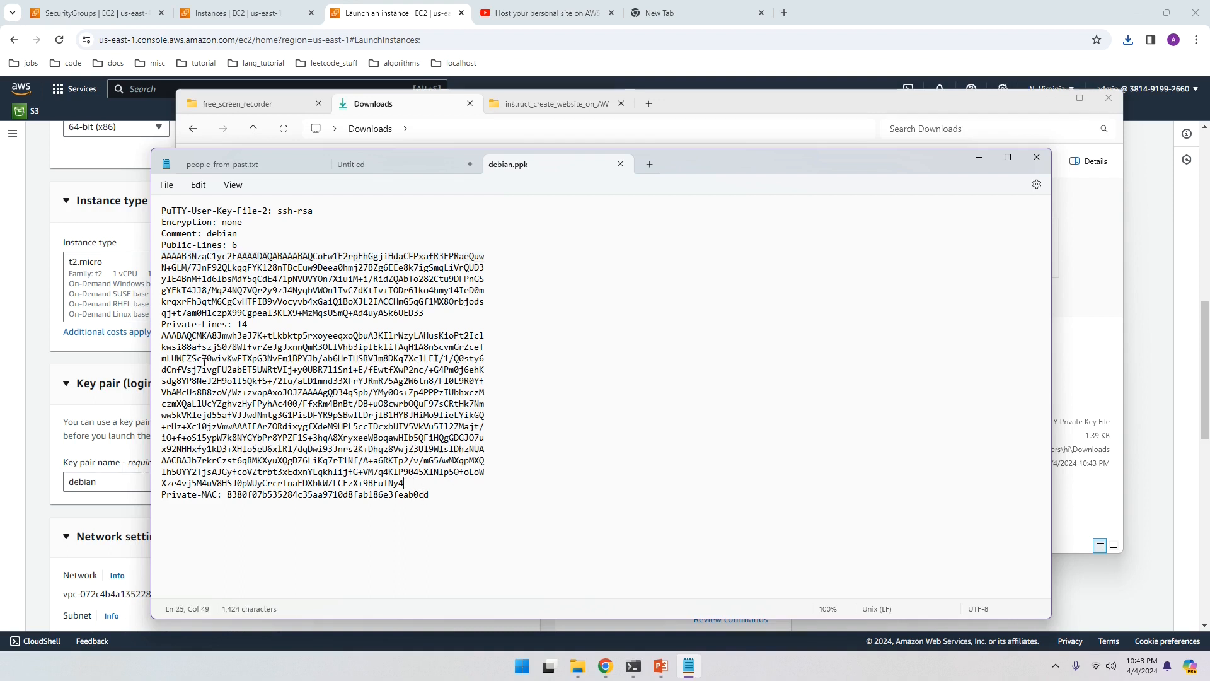
pyautogui.click(422, 313)
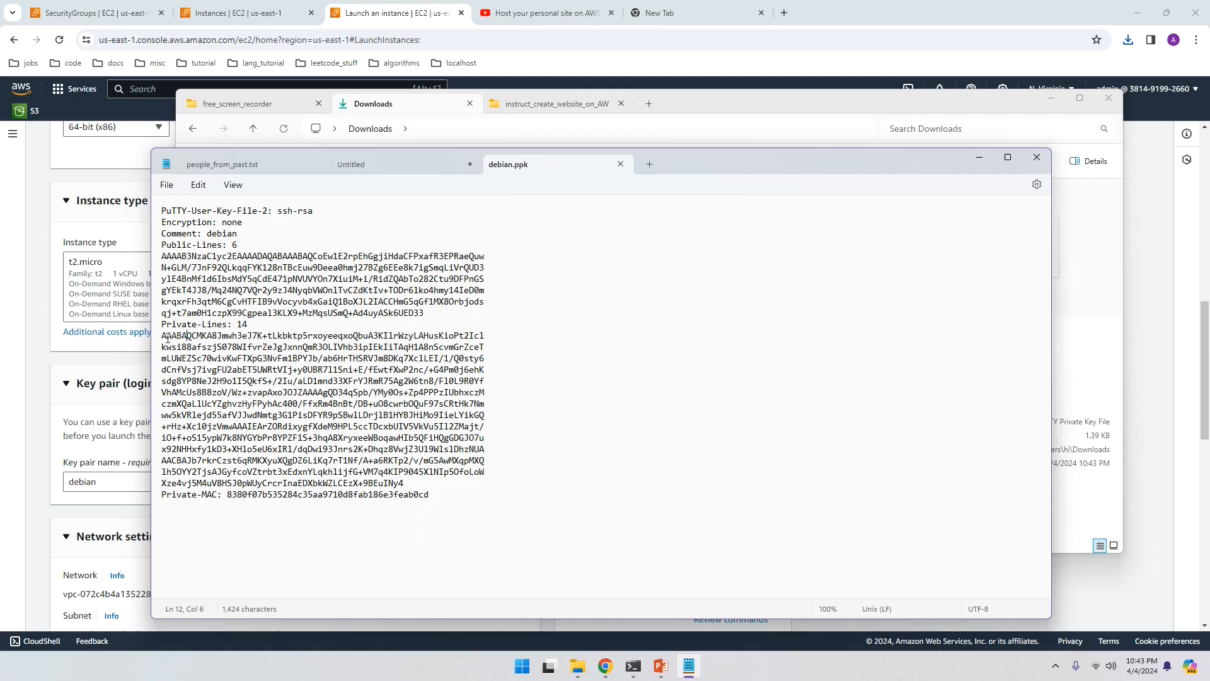
pyautogui.moveTo(168, 338); pyautogui.dragTo(221, 385)
pyautogui.click(621, 165)
pyautogui.click(981, 157)
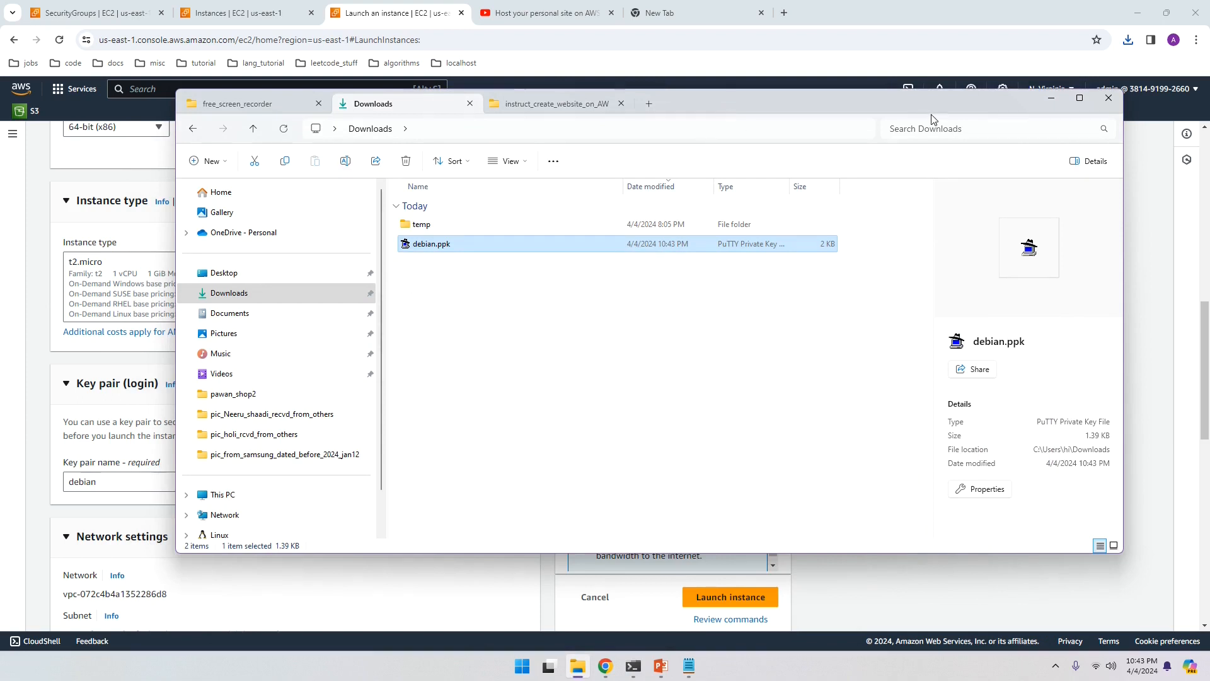
pyautogui.click(1049, 99)
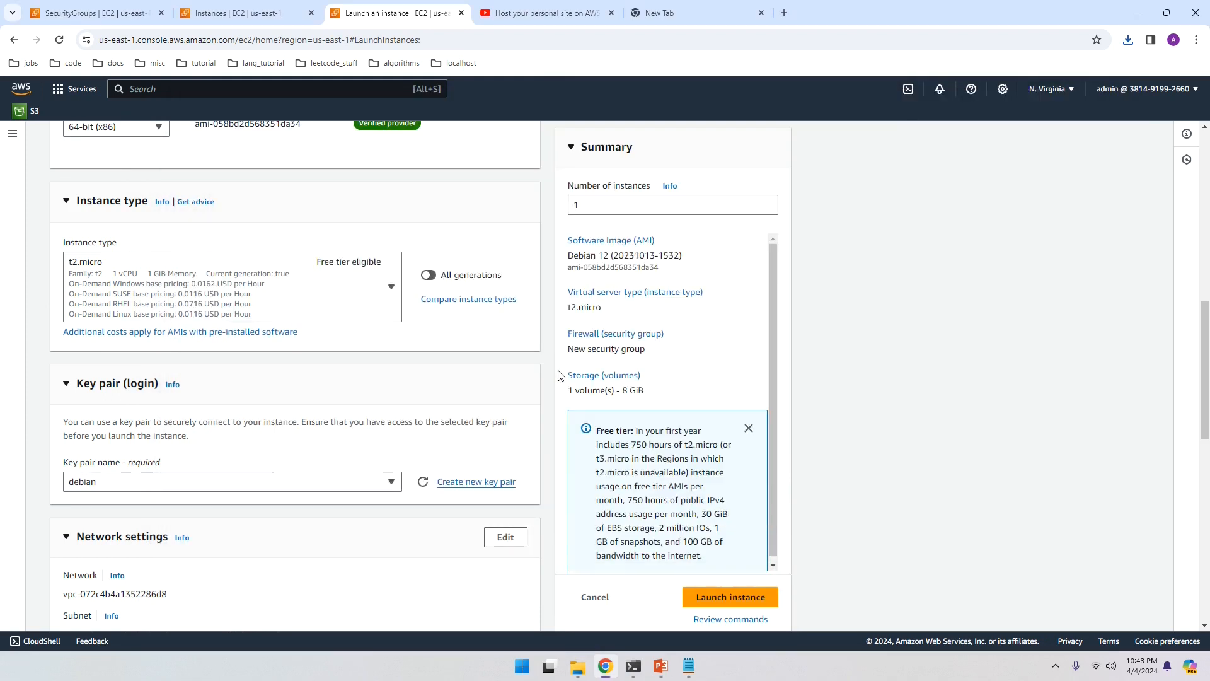
# Step: Keep the 8 GiB root volume as gp3 and launch the Debian t2.micro instance
pyautogui.scroll(-3, 114, 483)
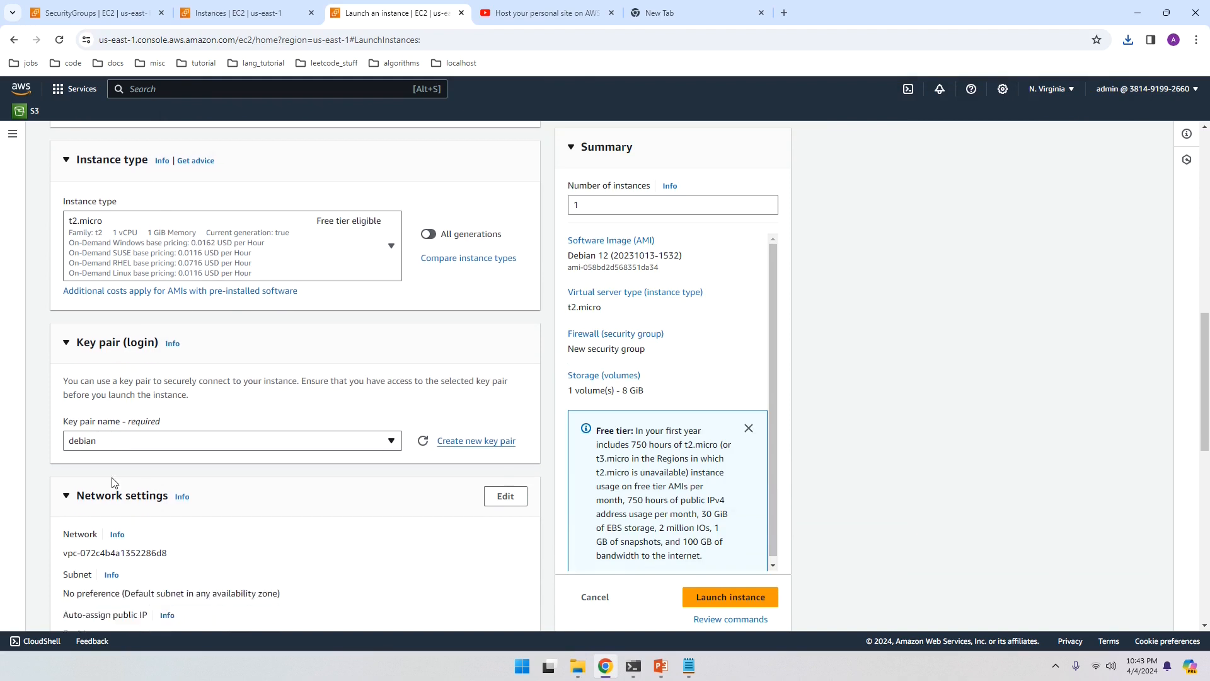
pyautogui.scroll(-4, 114, 483)
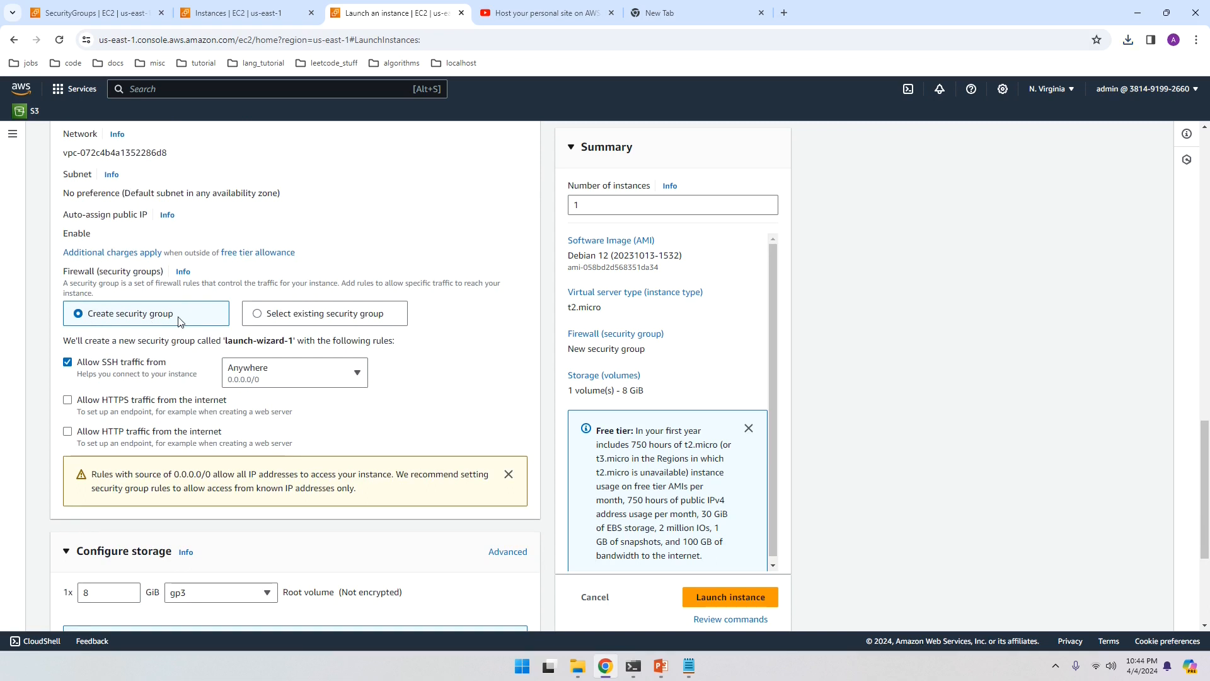
pyautogui.scroll(-4, 181, 322)
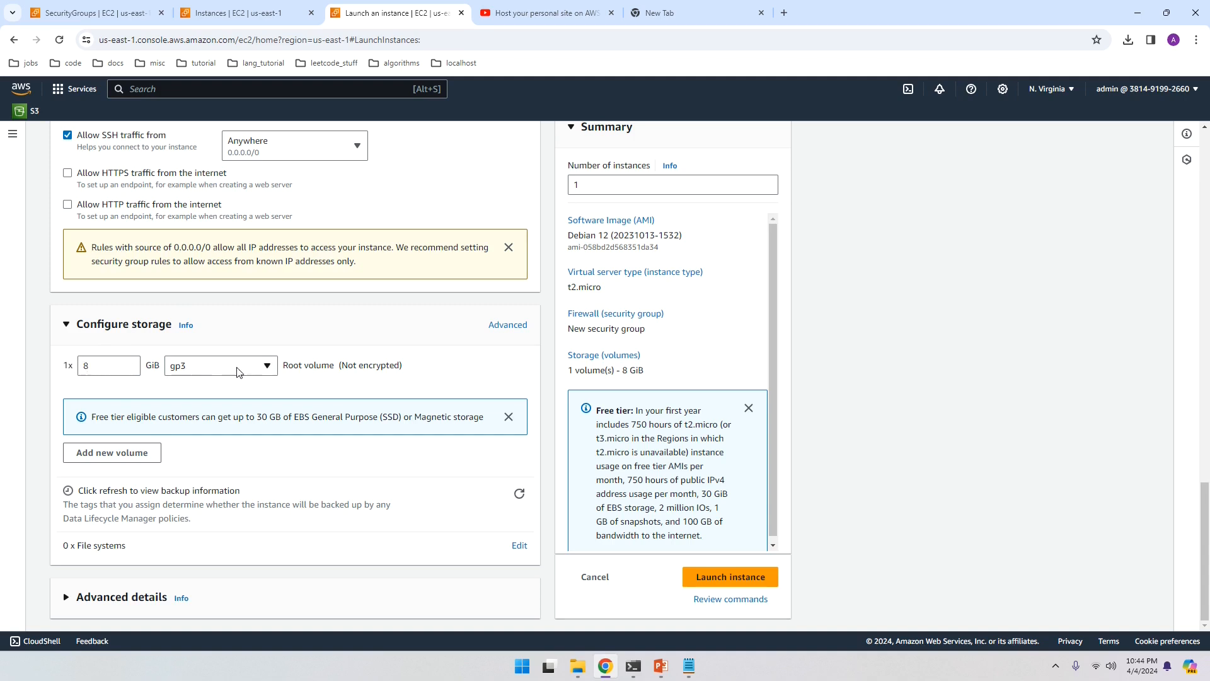
pyautogui.click(266, 369)
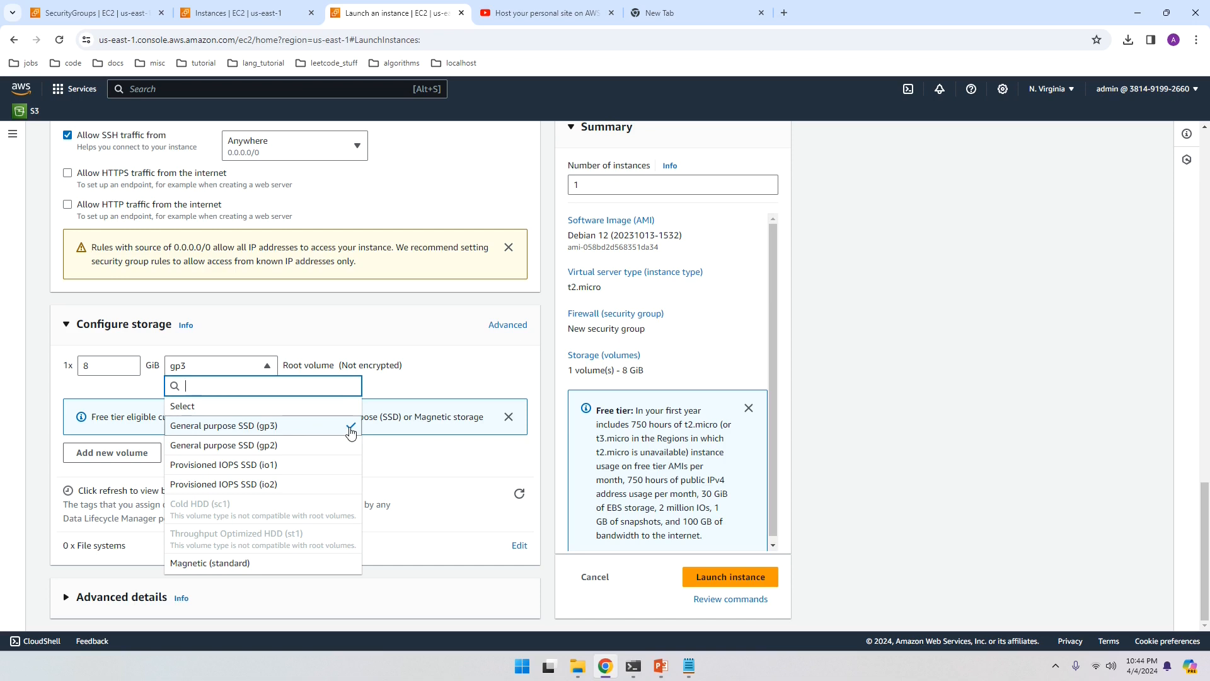
pyautogui.click(411, 455)
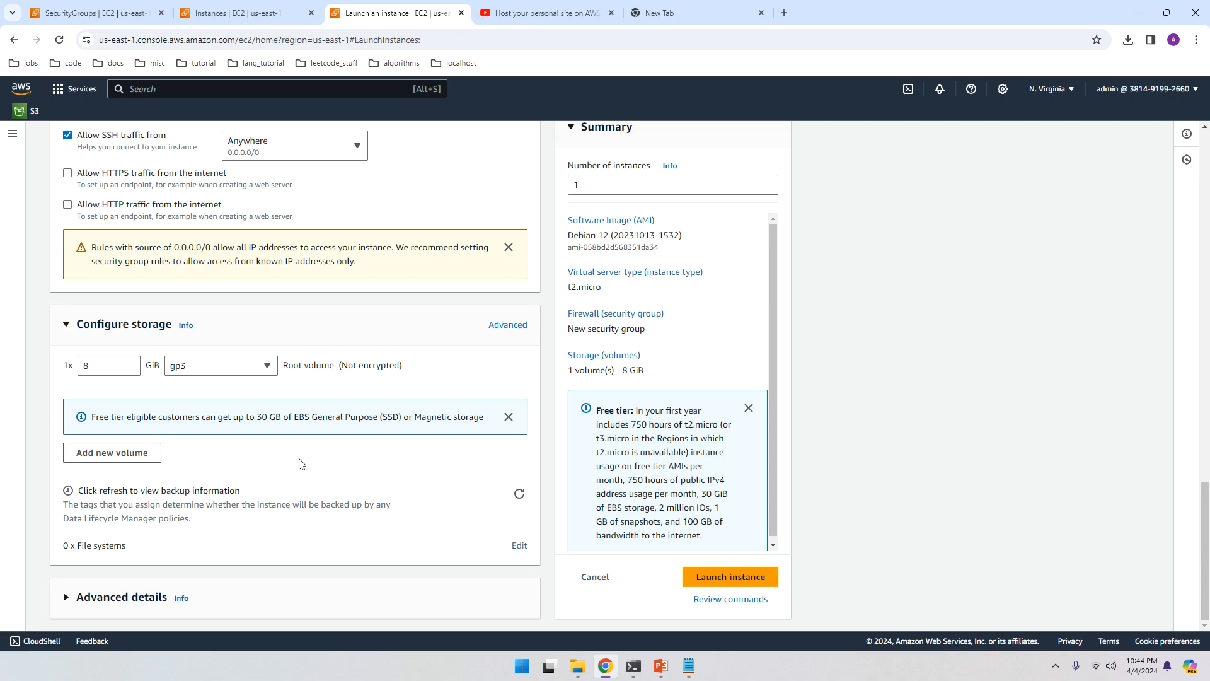
pyautogui.click(735, 577)
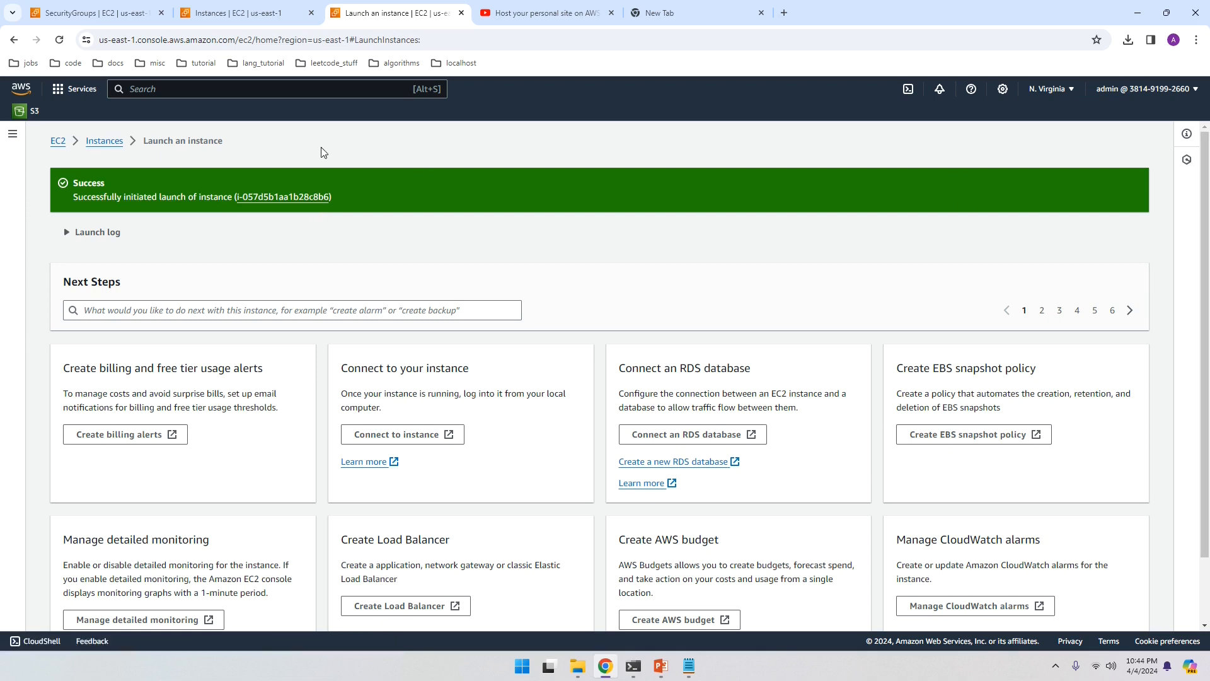
# Step: Refresh until my_debian_webserver is Running, then select its public IPv4 address 3.89.106.47
pyautogui.click(287, 198)
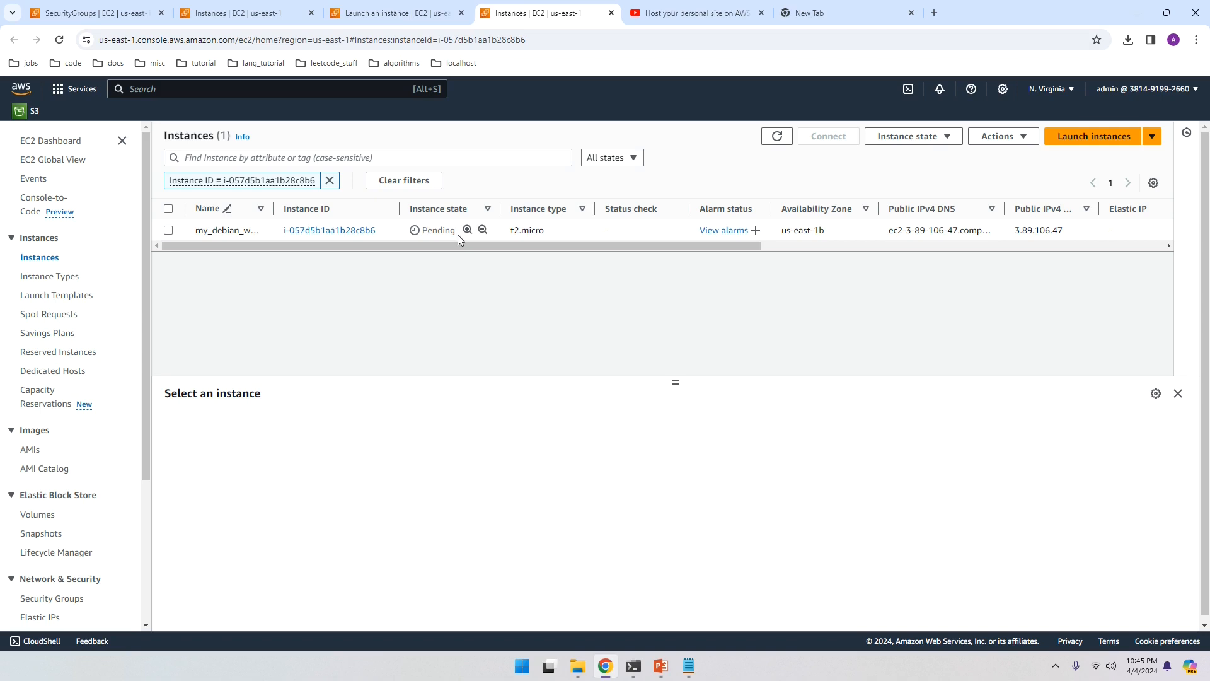
pyautogui.click(59, 41)
pyautogui.click(339, 233)
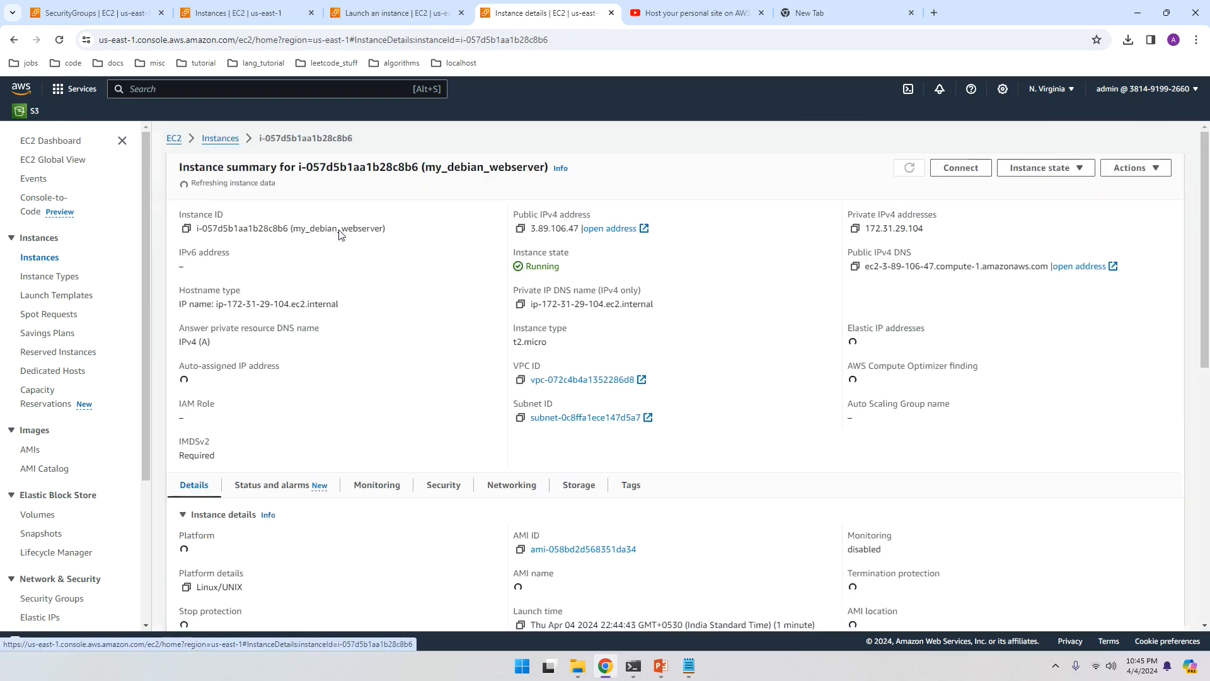
pyautogui.doubleClick(545, 225)
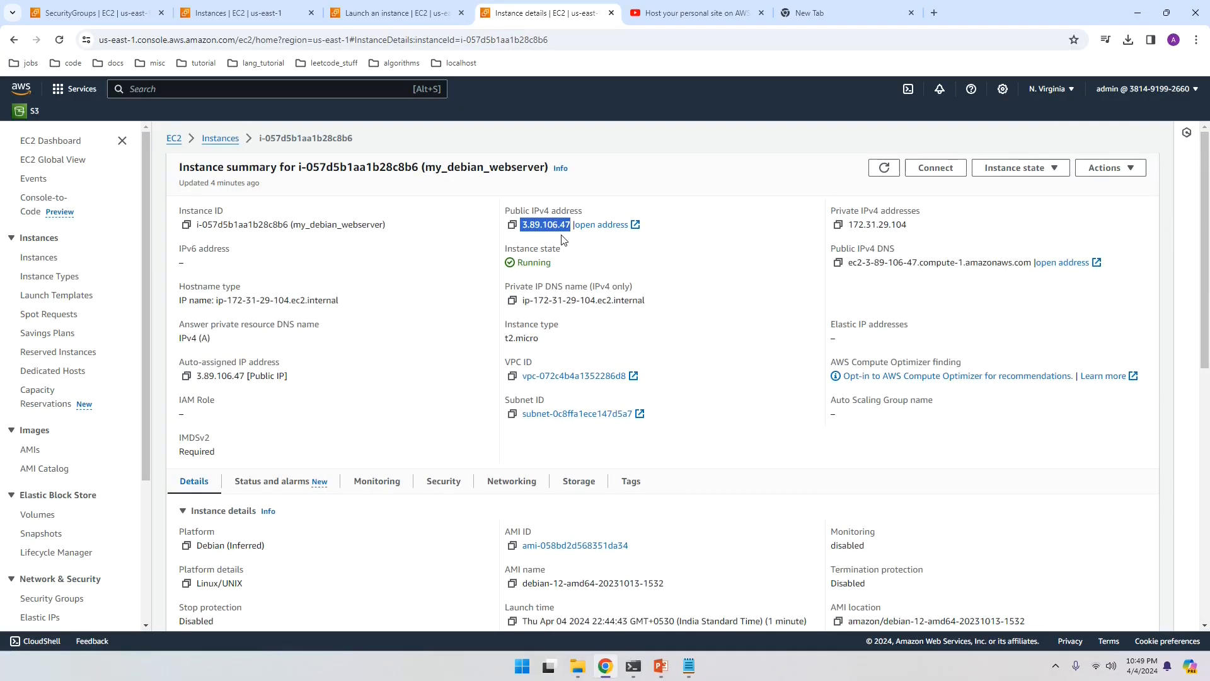
# Step: Launch PuTTY from the Start menu search
pyautogui.click(520, 670)
pyautogui.write('putty')
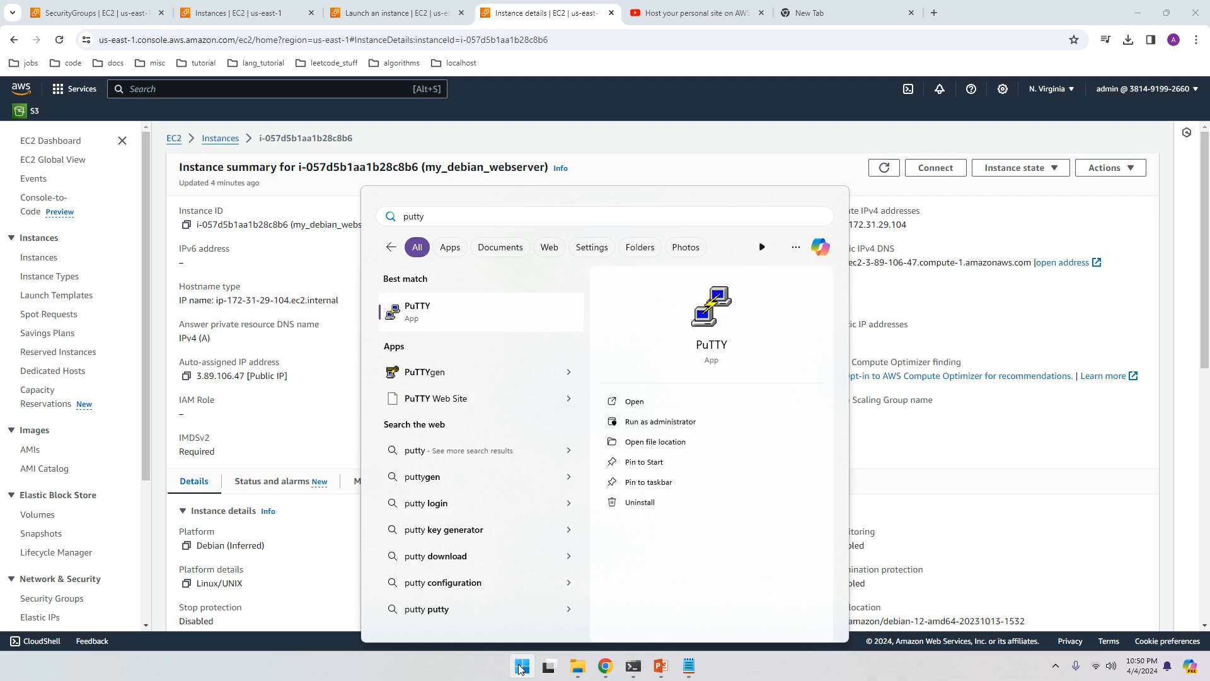
pyautogui.press('Return')
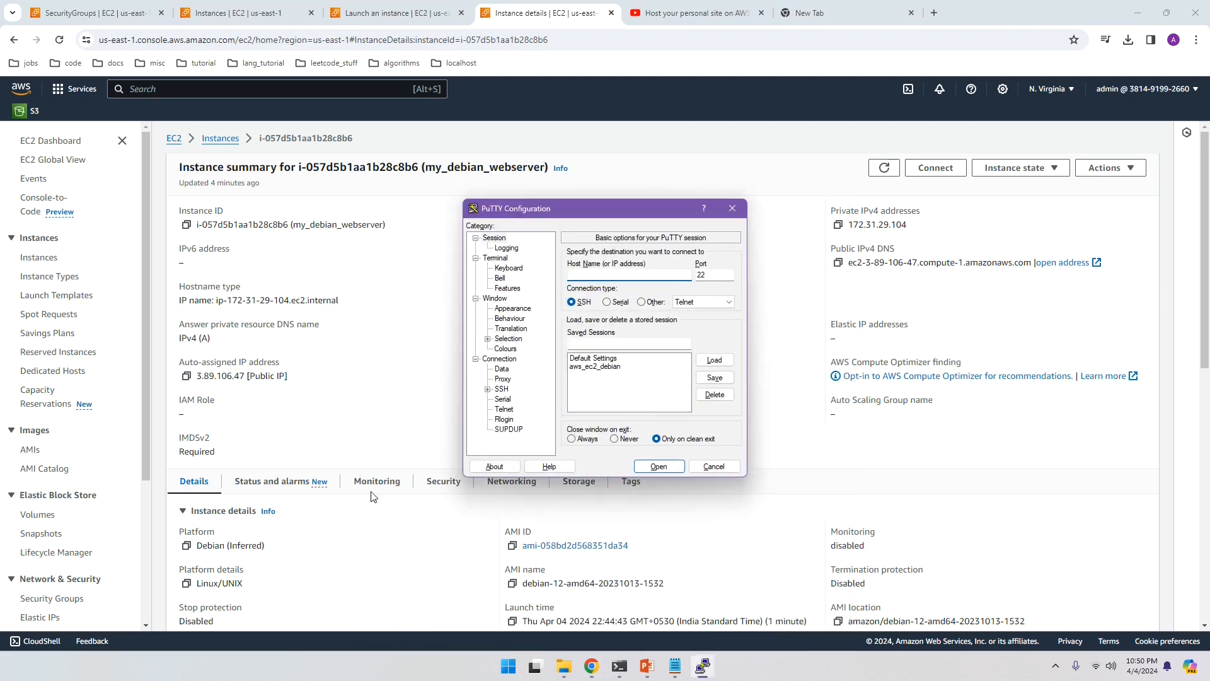
pyautogui.click(500, 240)
pyautogui.click(585, 272)
# Step: Paste the instance's public address 3.89.106.47 into PuTTY's Host Name field
pyautogui.moveTo(592, 210); pyautogui.dragTo(583, 385)
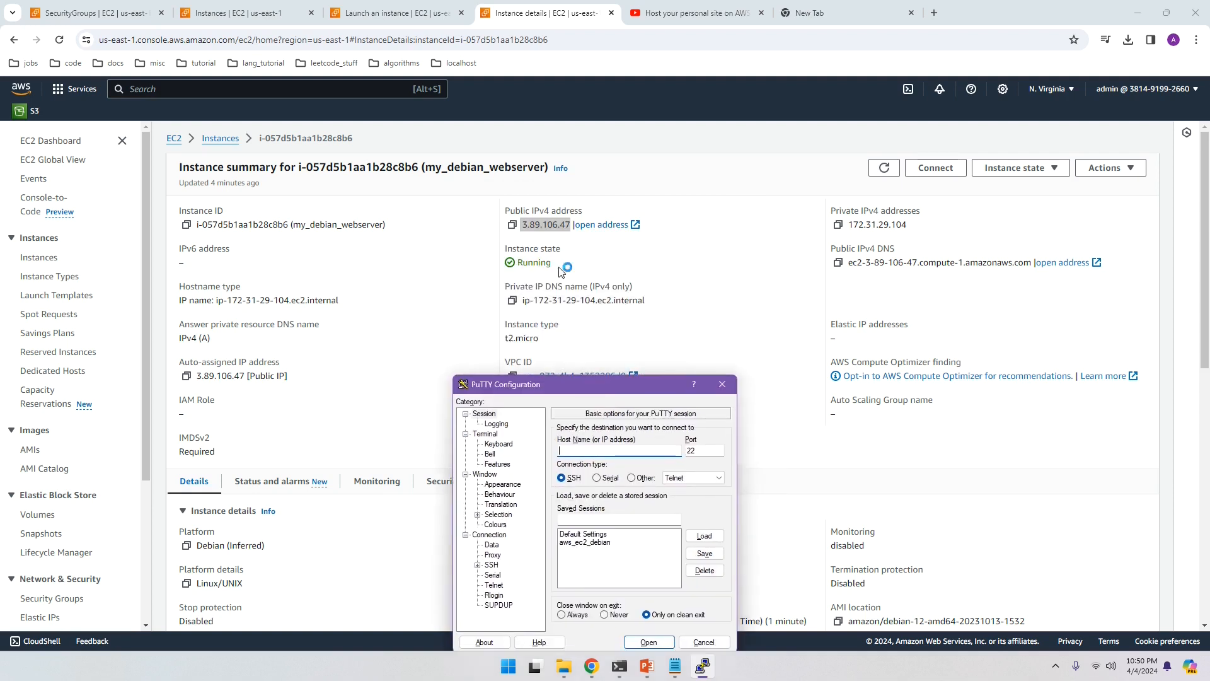
pyautogui.click(512, 226)
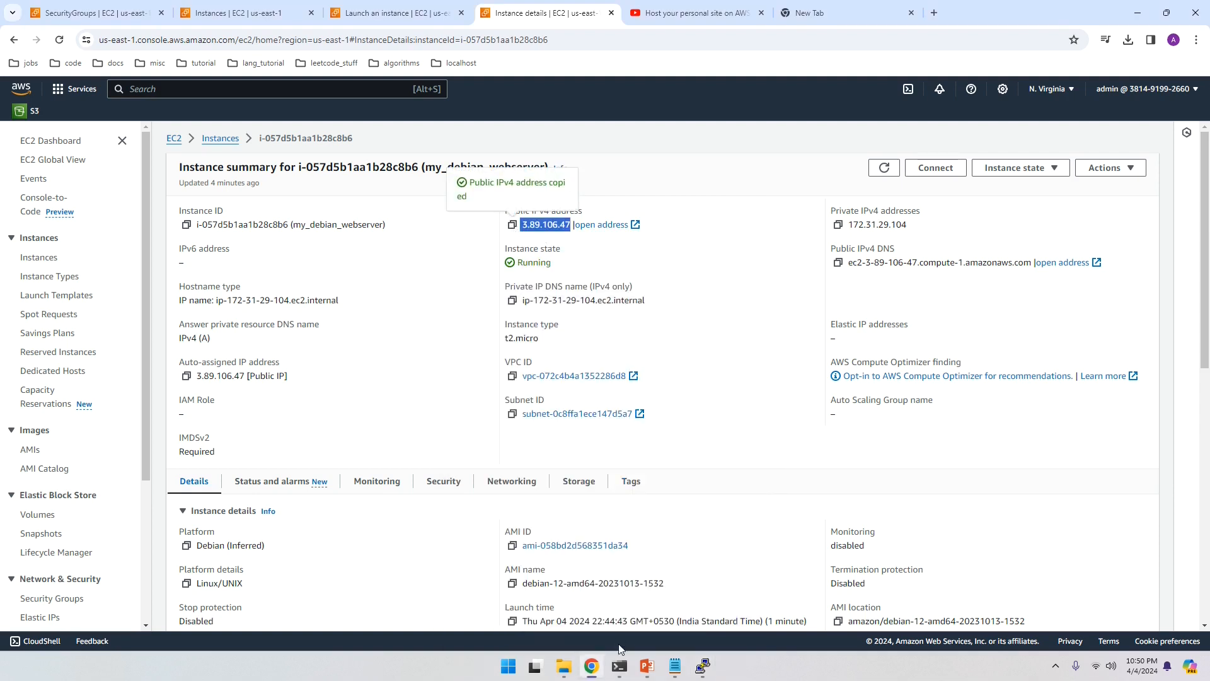
pyautogui.click(703, 666)
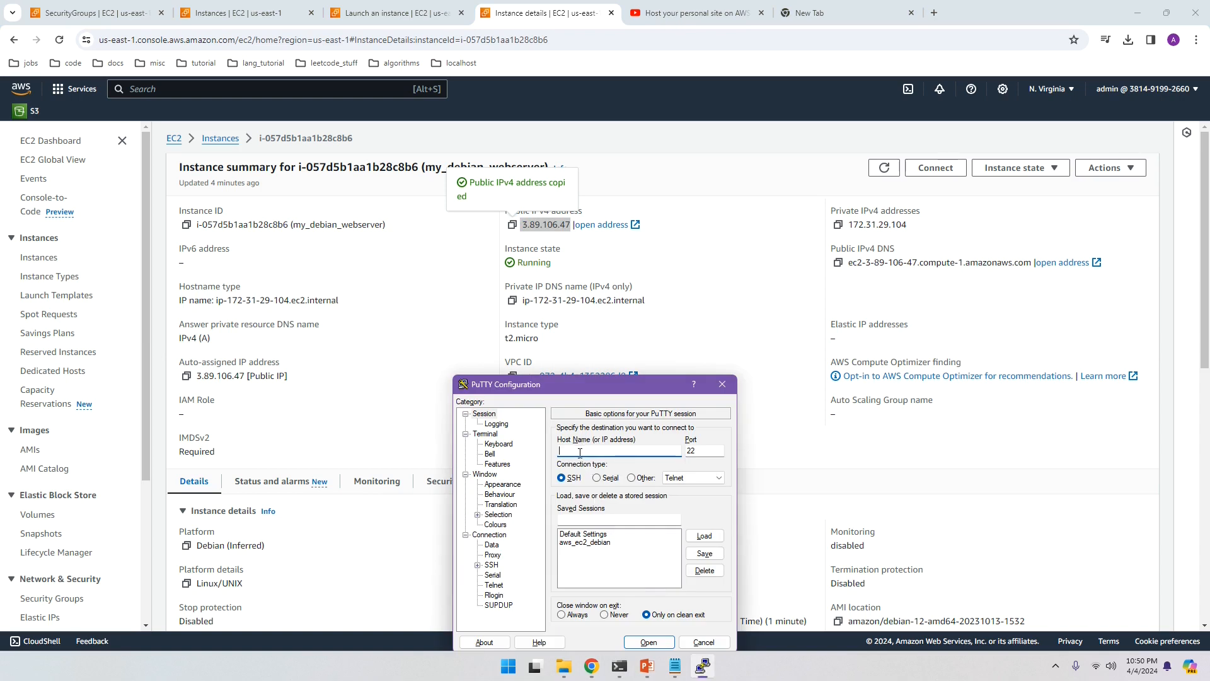
pyautogui.rightClick(577, 452)
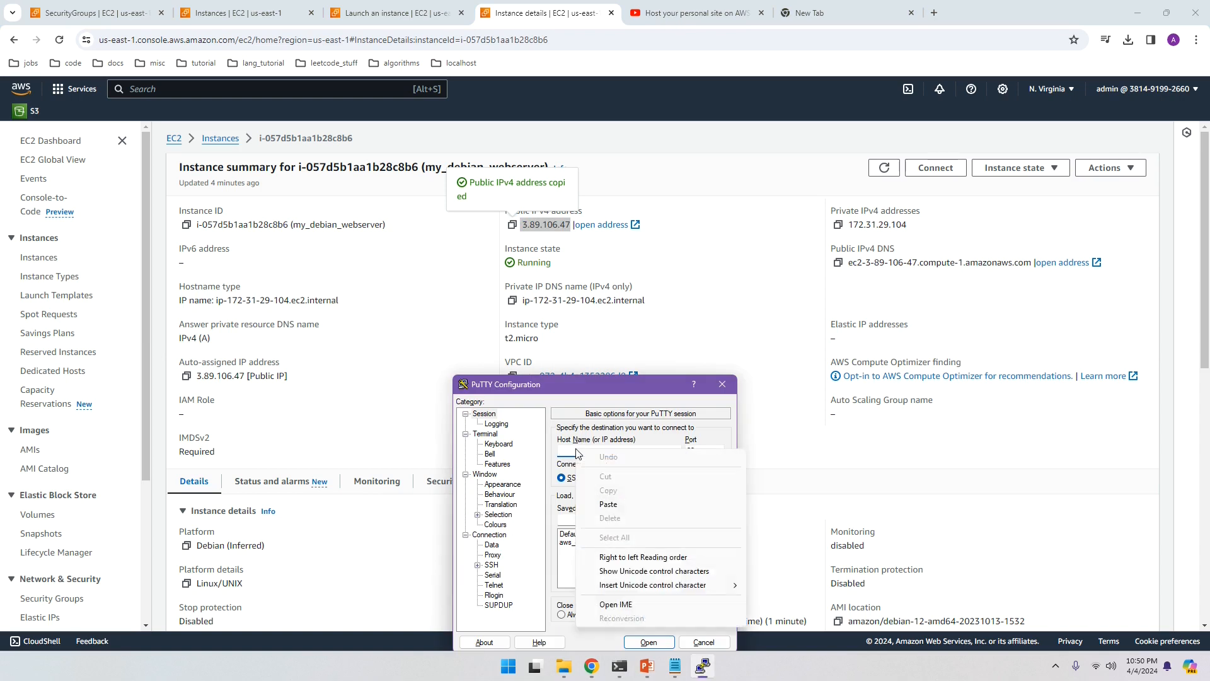
pyautogui.click(607, 505)
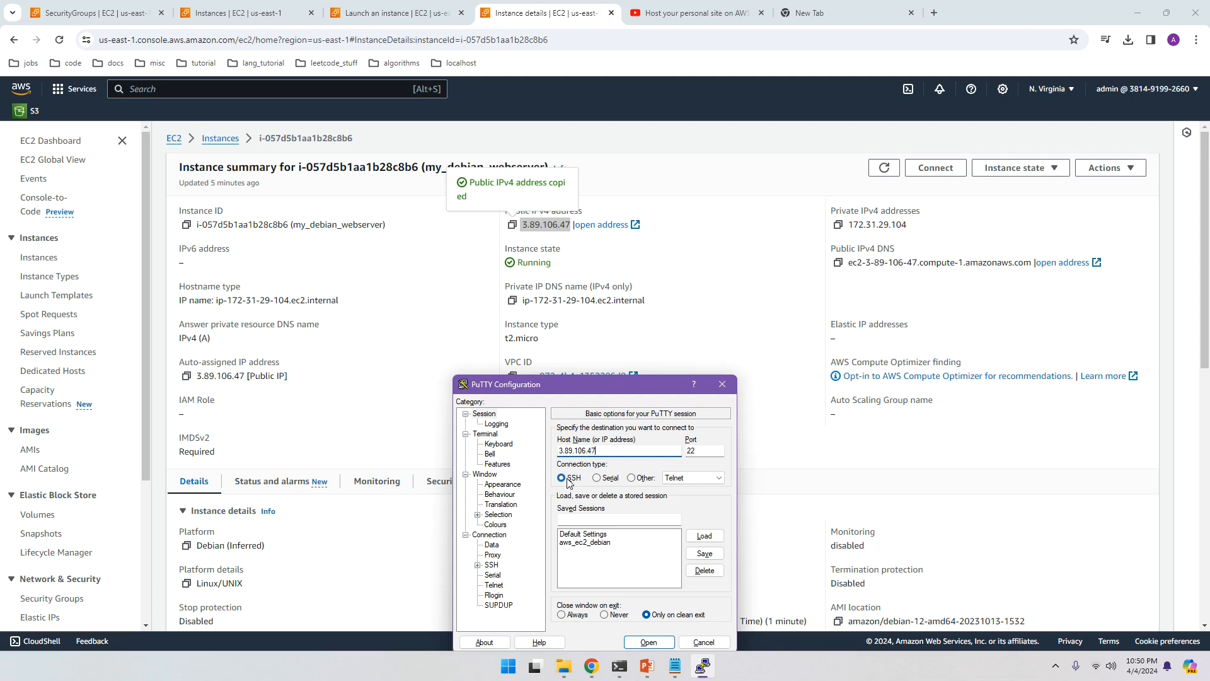
# Step: Expand Connection > SSH > Auth in PuTTY's category tree
pyautogui.click(480, 537)
pyautogui.click(477, 564)
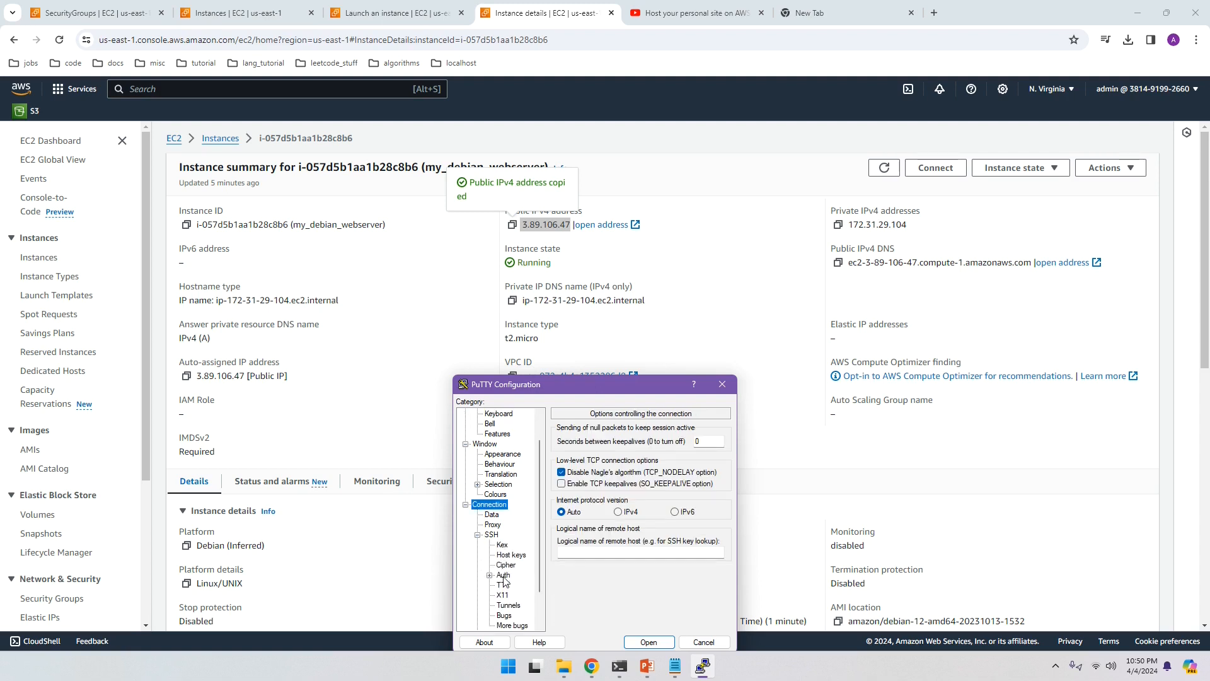
pyautogui.click(504, 580)
# Step: Set debian.ppk from Downloads as the private key under SSH Auth > Credentials
pyautogui.click(489, 575)
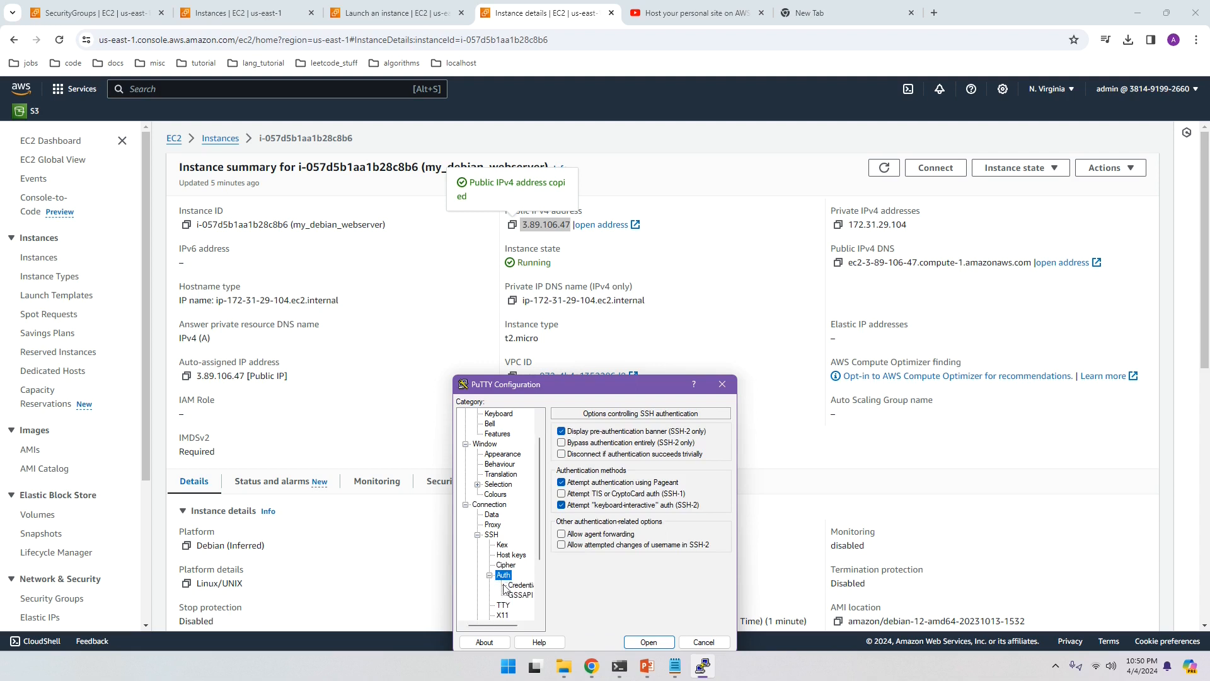
pyautogui.click(516, 585)
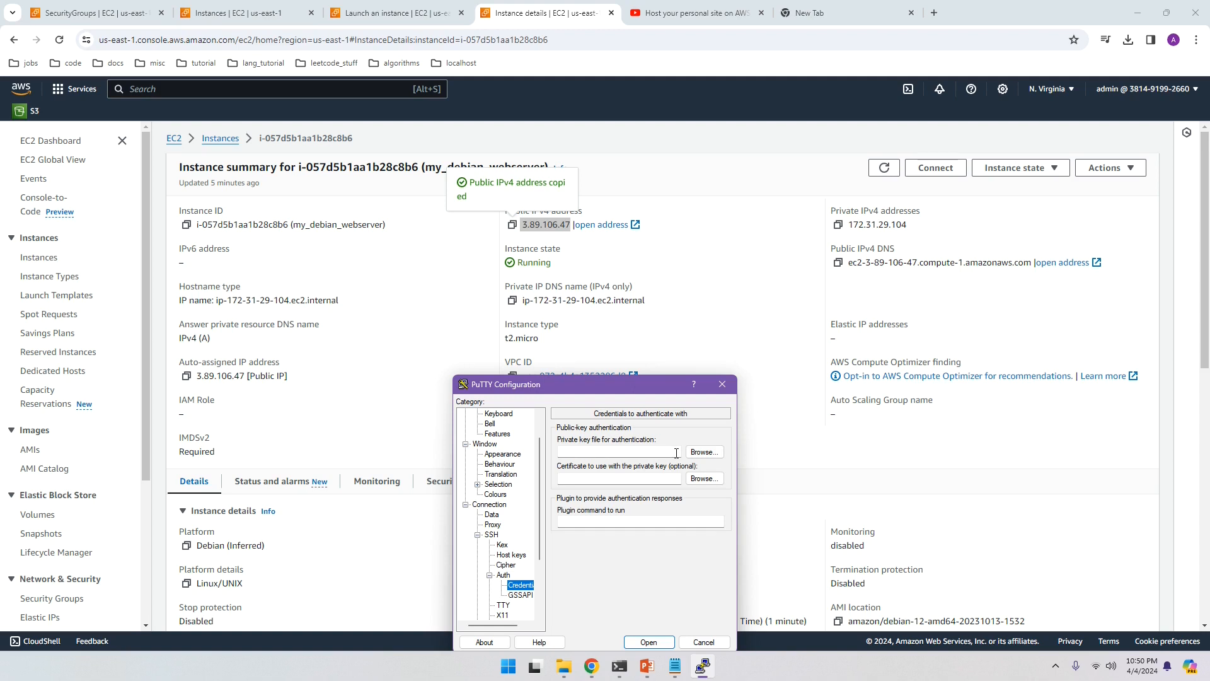
pyautogui.moveTo(561, 673)
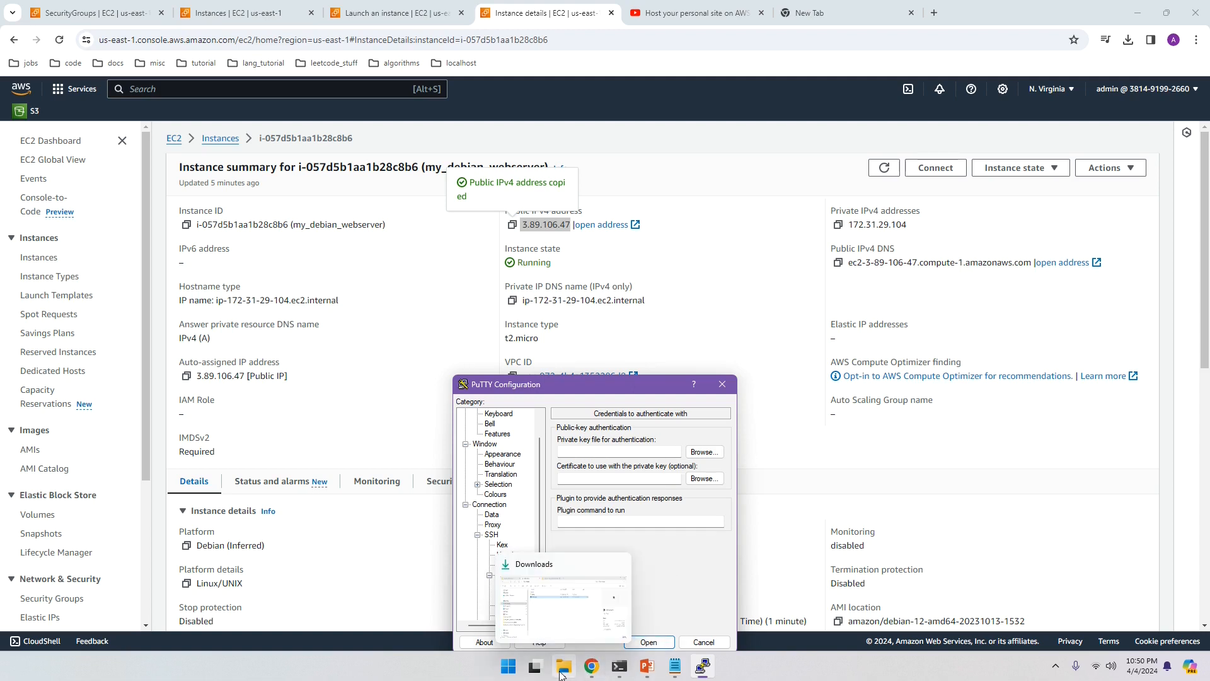
pyautogui.click(560, 673)
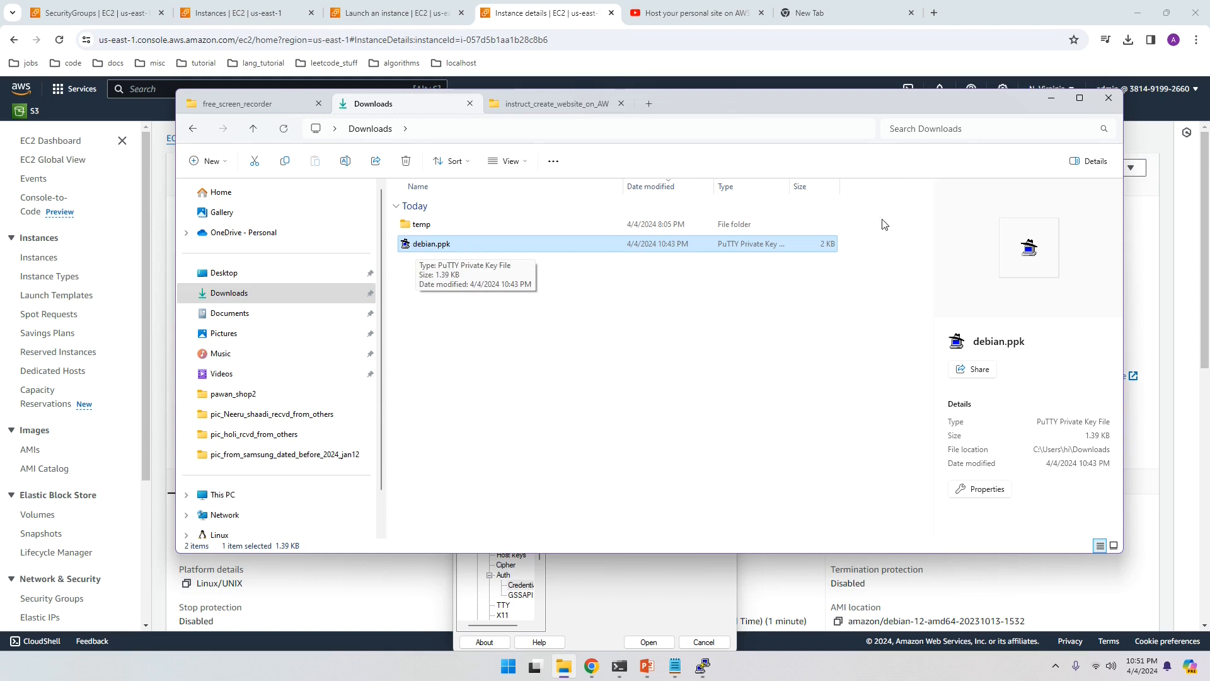
pyautogui.click(1056, 104)
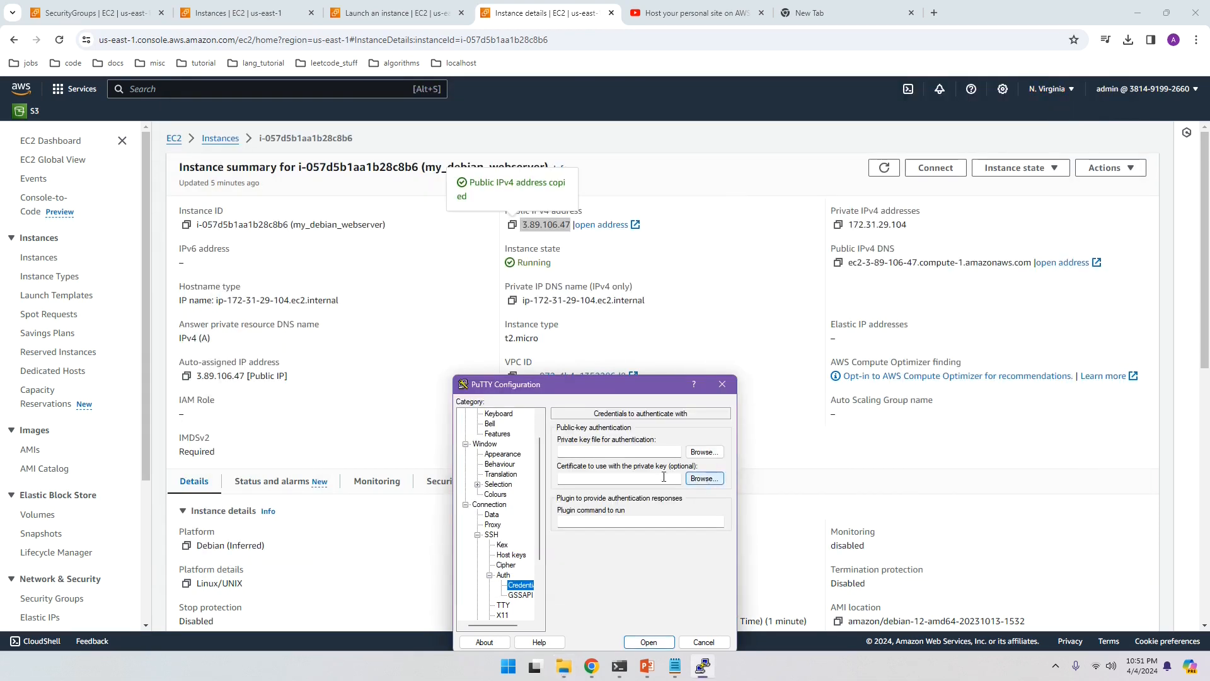
pyautogui.click(700, 453)
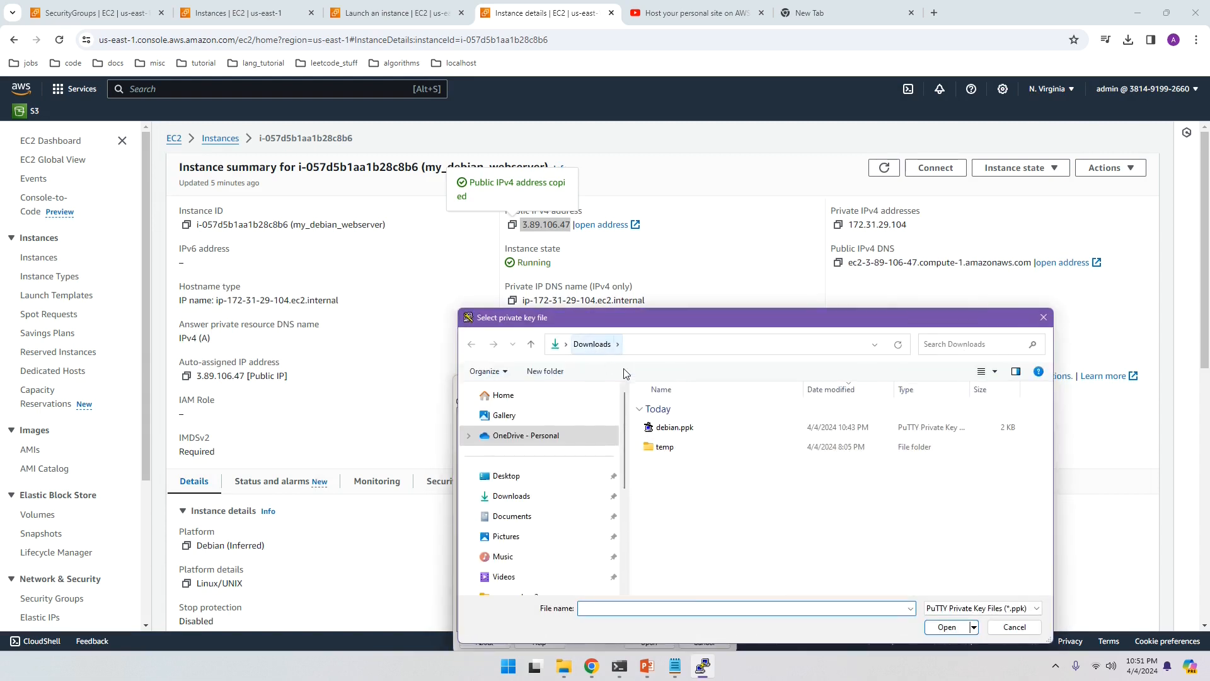
pyautogui.click(658, 429)
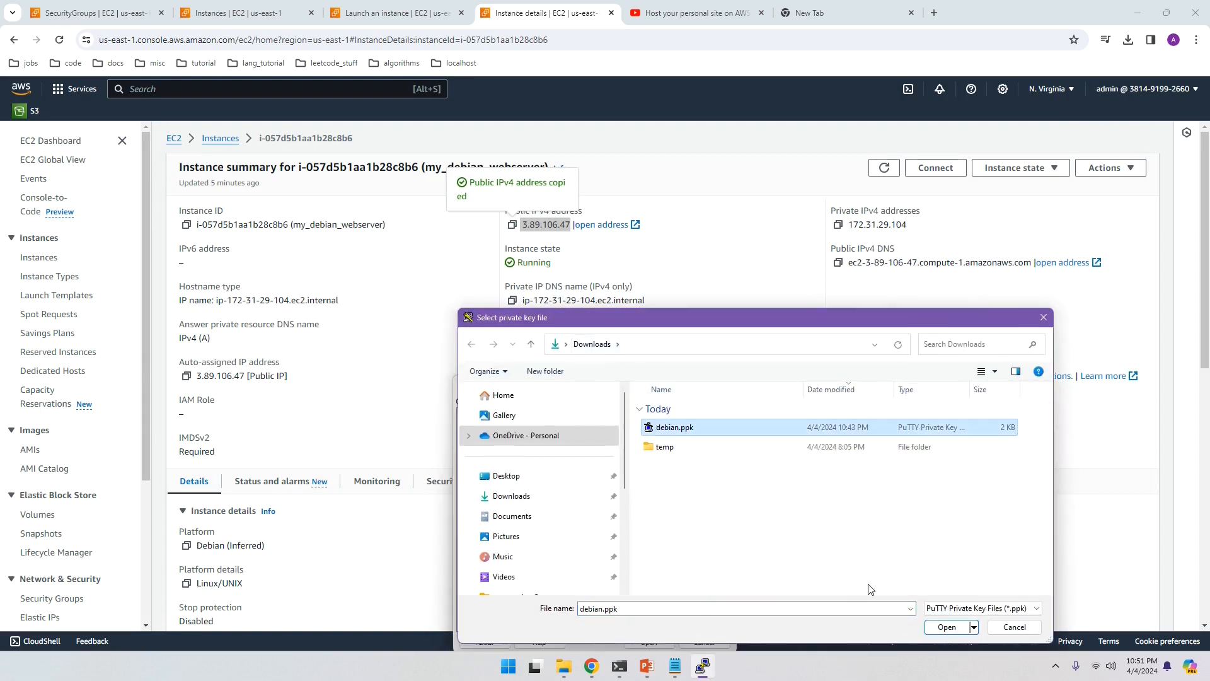
pyautogui.click(947, 627)
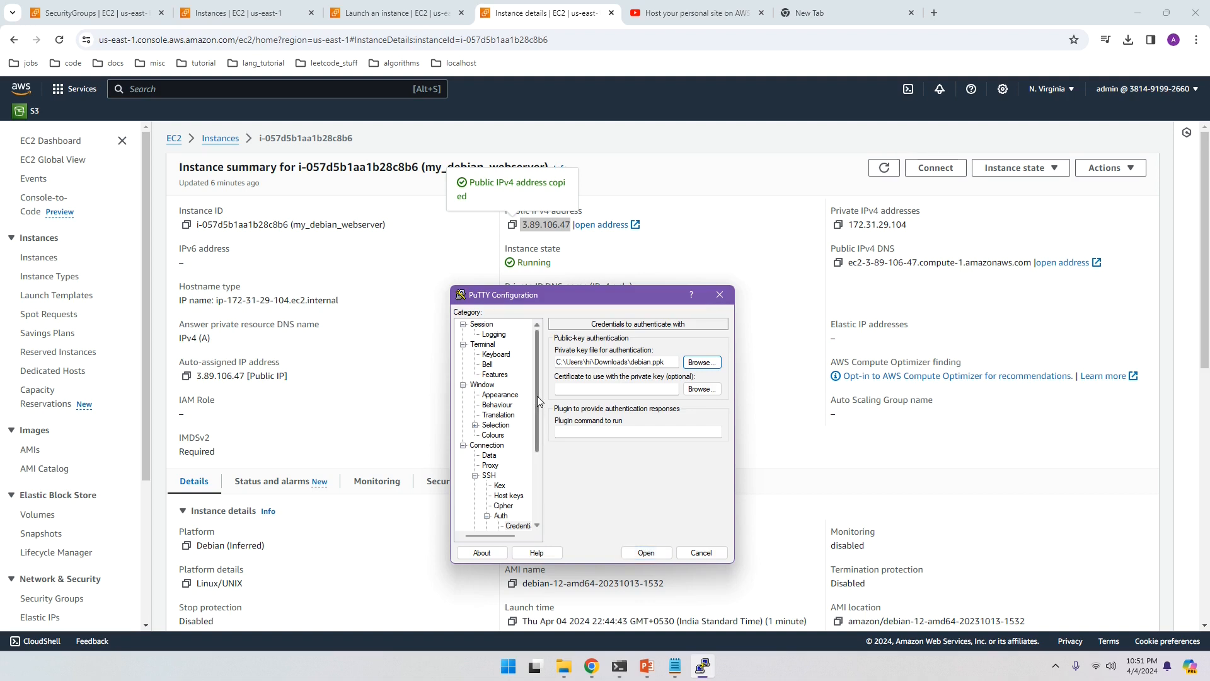
# Step: Save the settings as session 'aws_ec2_deb' and open the connection
pyautogui.click(483, 325)
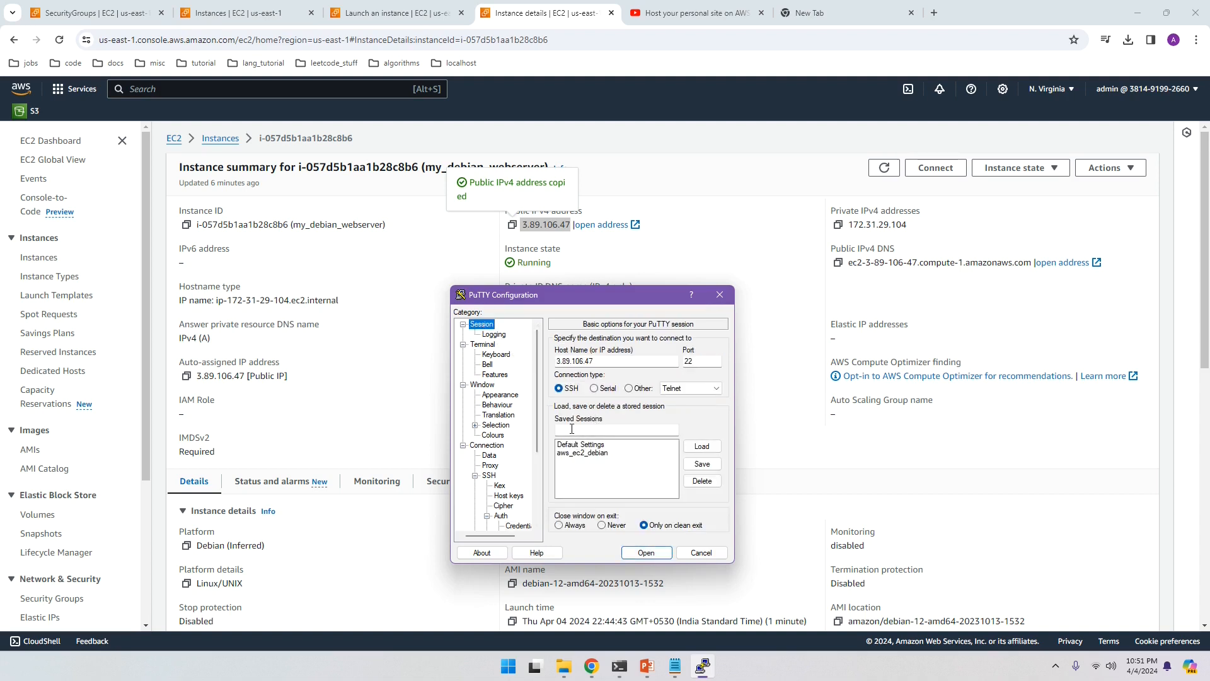
pyautogui.click(569, 429)
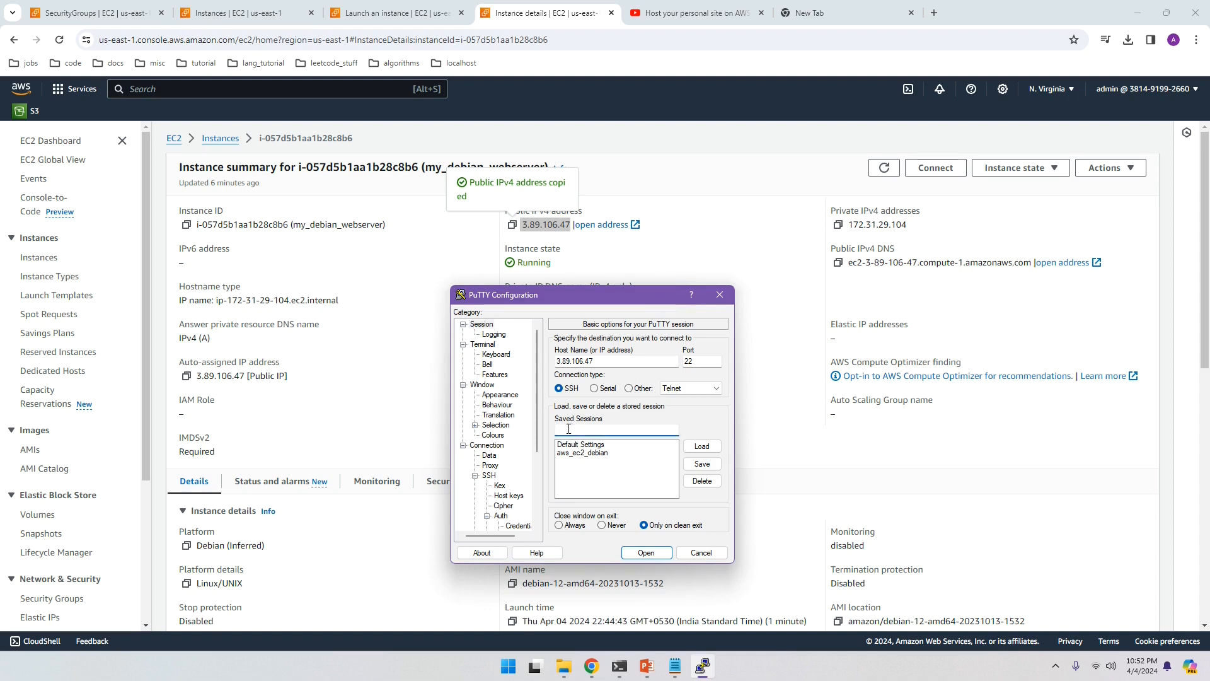
pyautogui.write('aws')
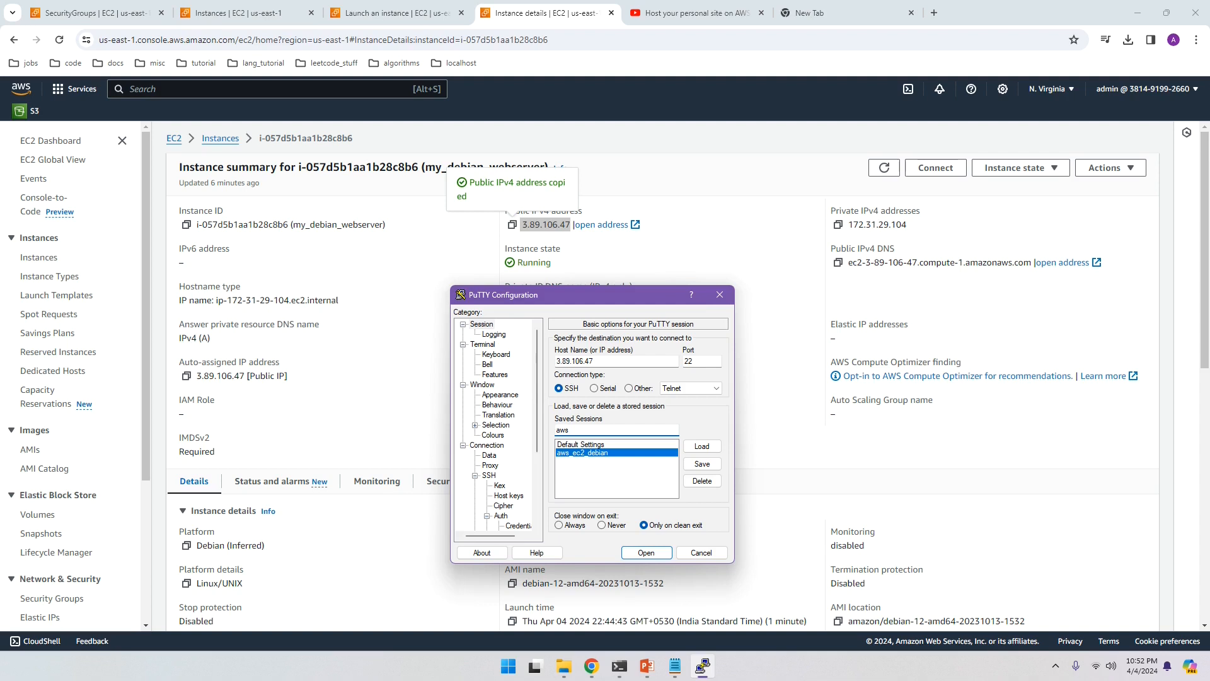
pyautogui.write('_ec2_deb')
pyautogui.click(701, 465)
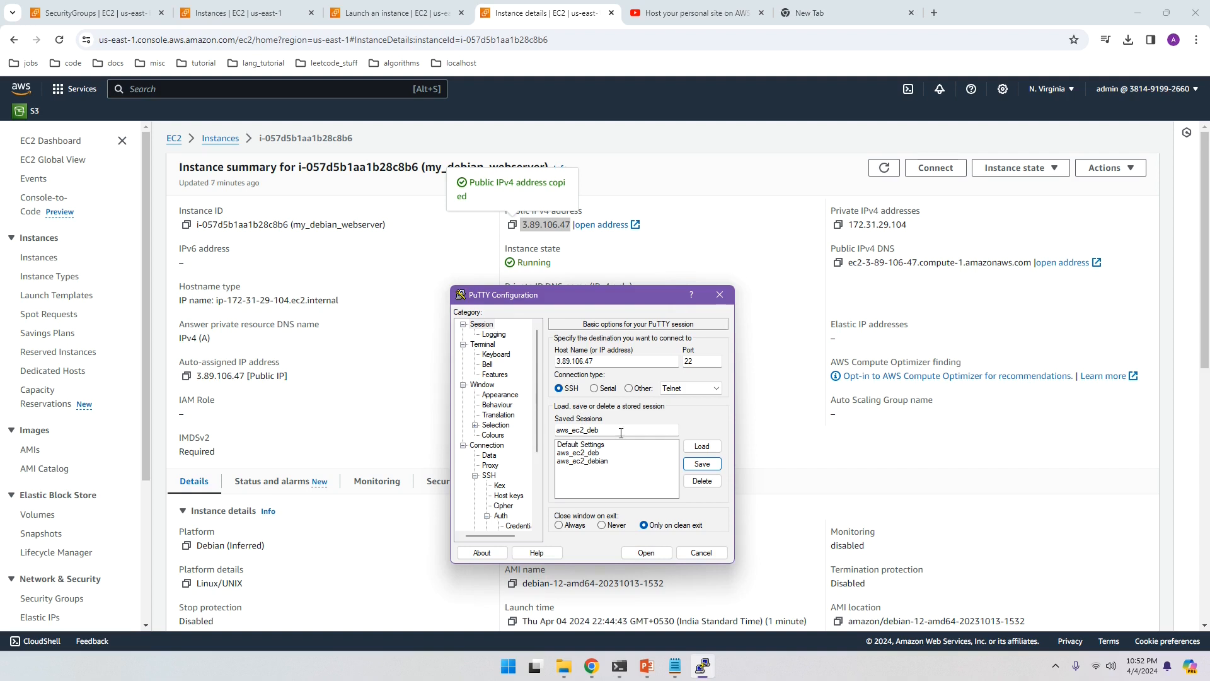
pyautogui.click(593, 452)
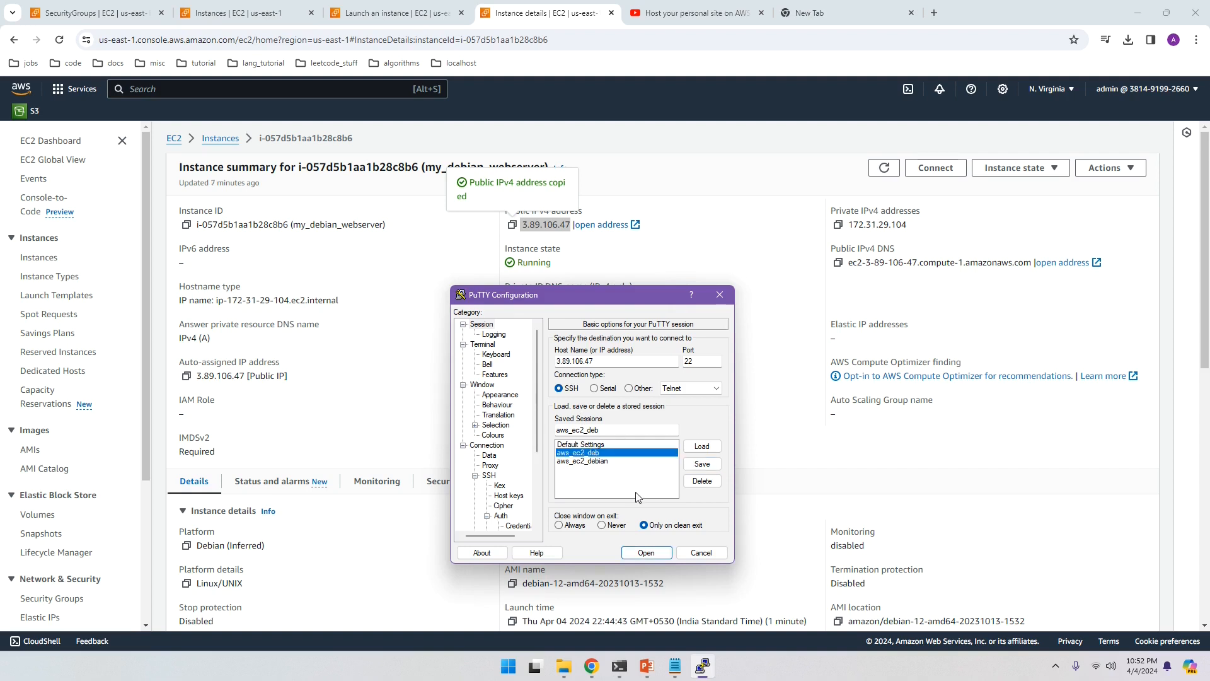
pyautogui.click(646, 552)
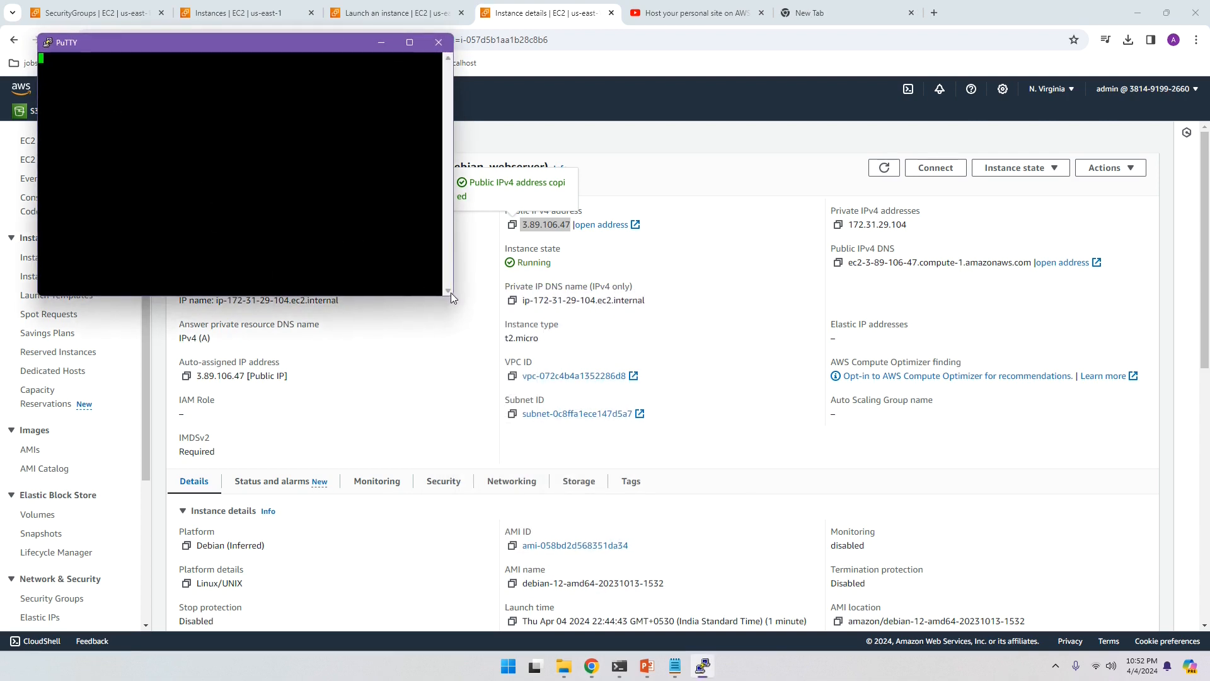
# Step: Accept the server's host key and log in as 'admin'
pyautogui.moveTo(453, 168); pyautogui.dragTo(685, 168)
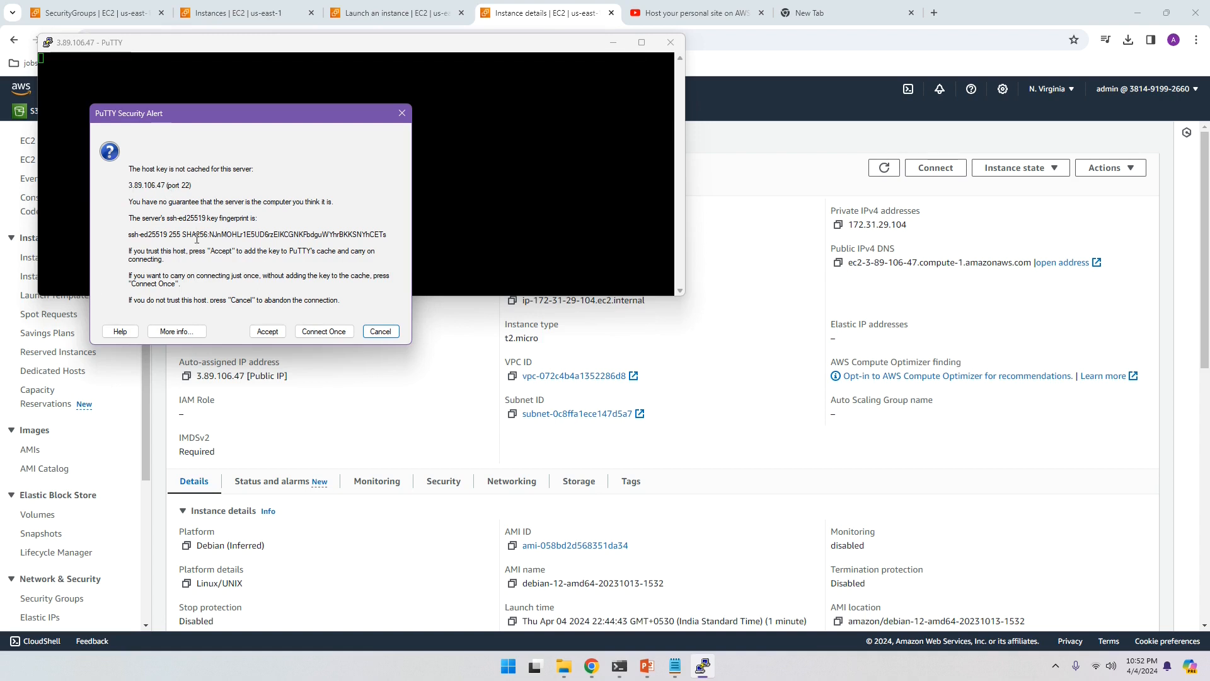
pyautogui.click(267, 332)
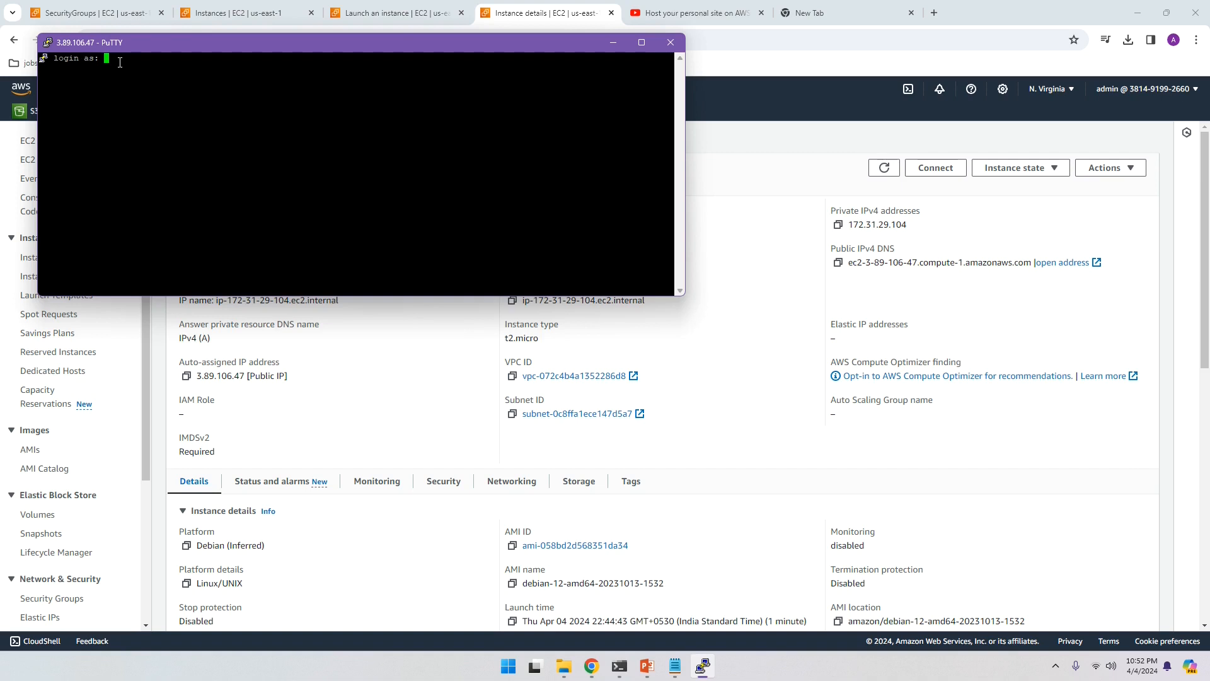
pyautogui.write('admin')
pyautogui.press('Return')
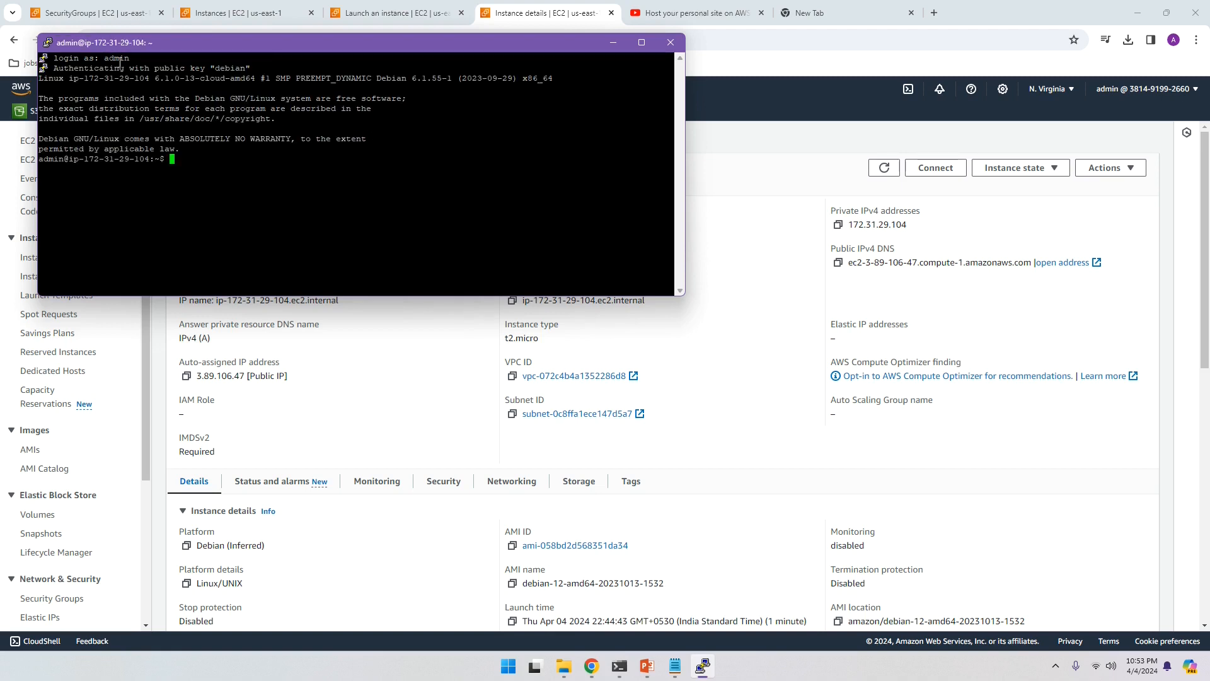
# Step: Run pwd and ps -aux in the shell, then switch to the PowerPoint setup slide
pyautogui.write('pwdf')
pyautogui.press('BackSpace')
pyautogui.press('Return')
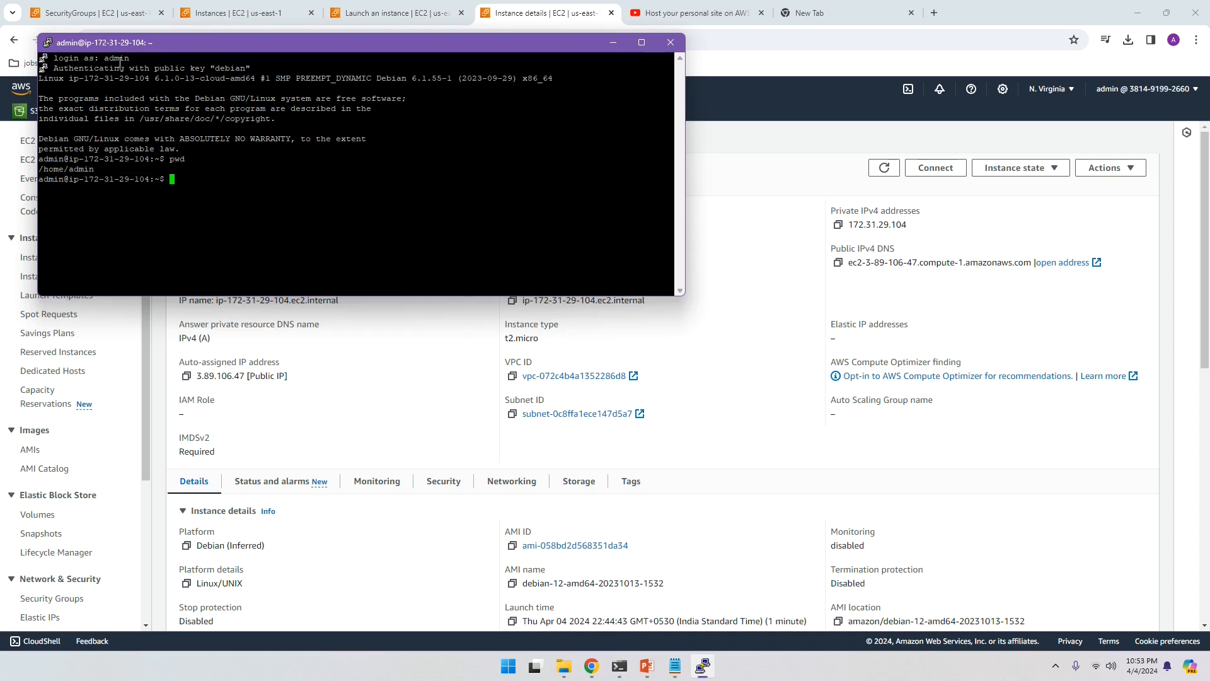
pyautogui.write('ps -aux')
pyautogui.press('Return')
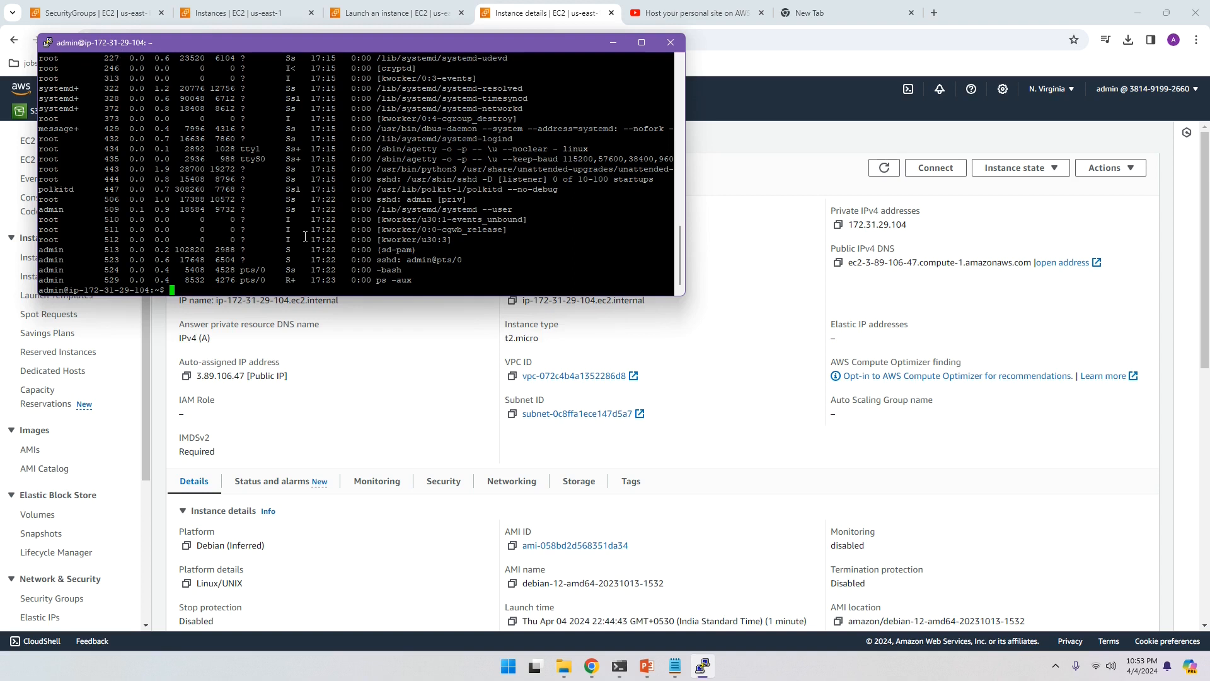
pyautogui.click(647, 666)
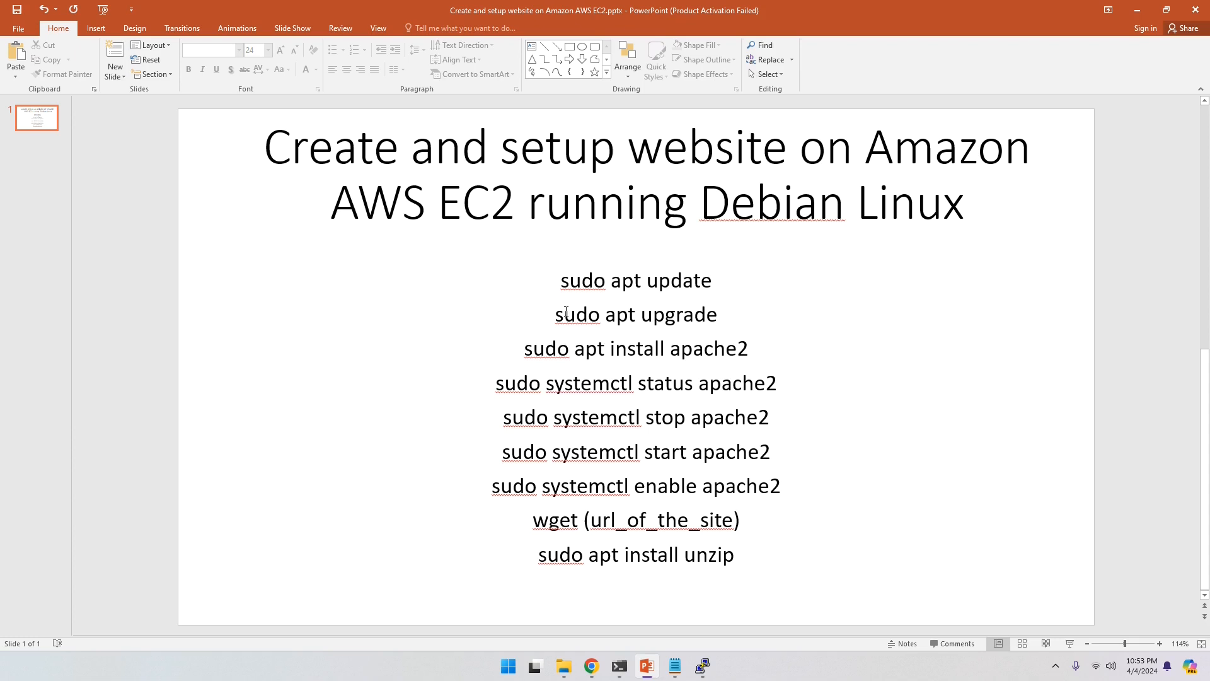
# Step: Select the 'sudo apt update' line on the setup slide, then bring PuTTY back with a fresh prompt
pyautogui.moveTo(562, 282); pyautogui.dragTo(713, 351)
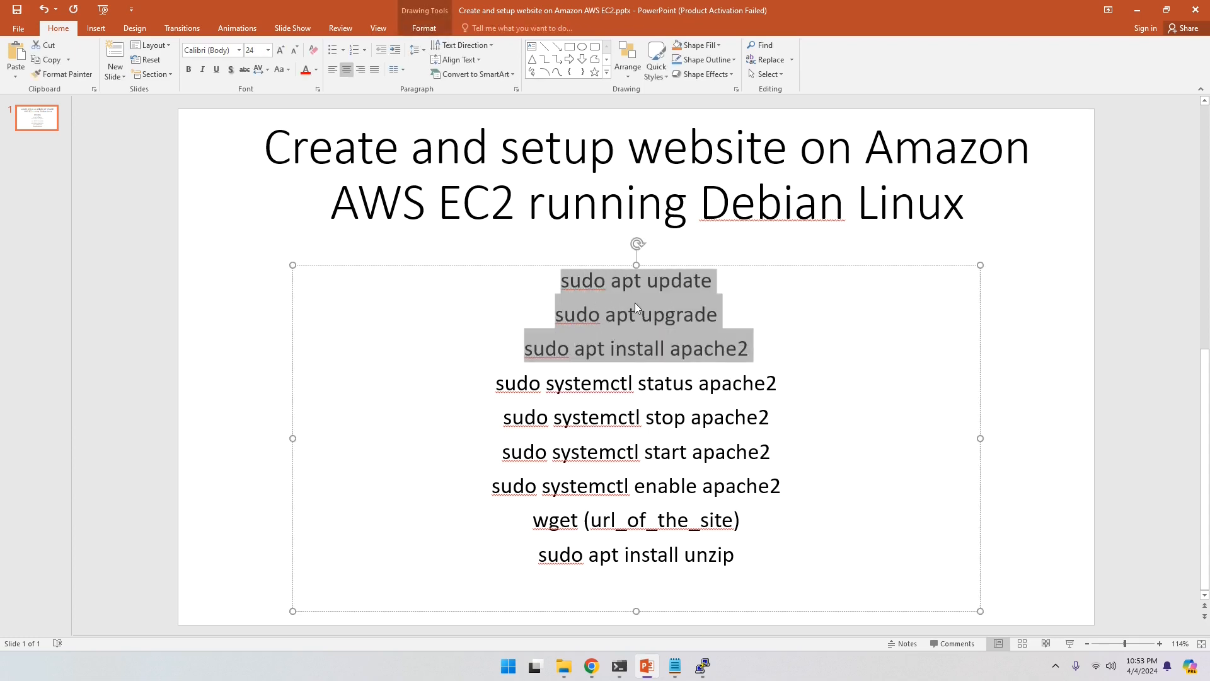
pyautogui.moveTo(621, 672)
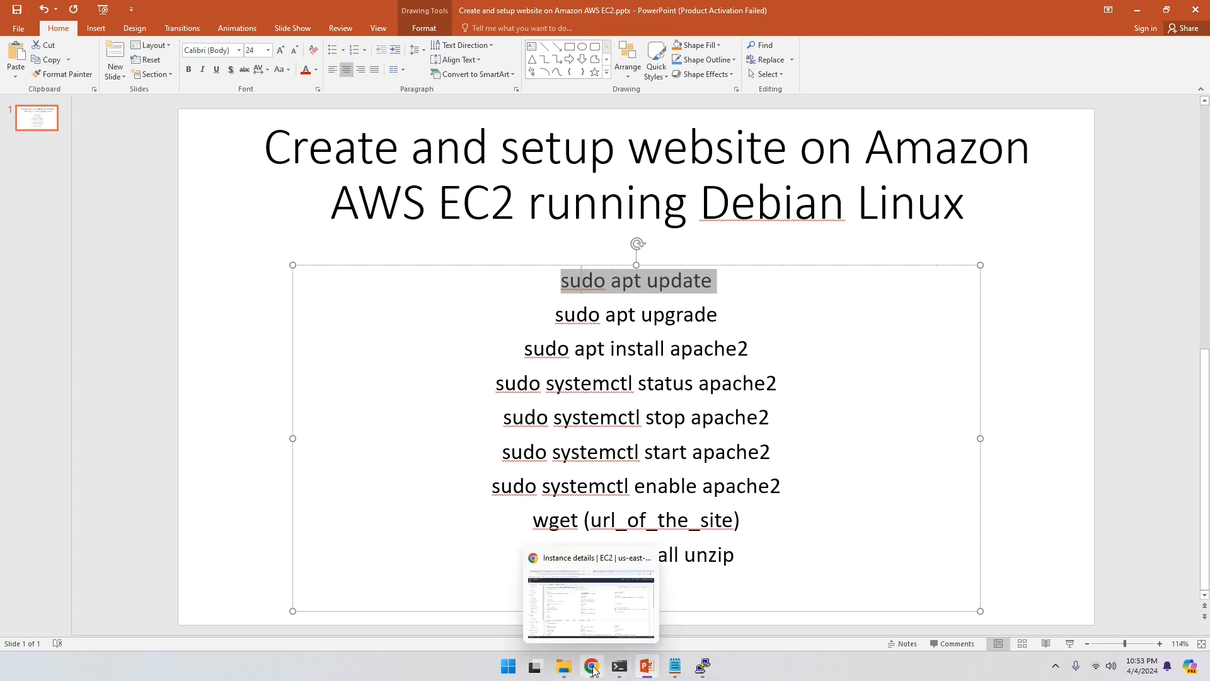
pyautogui.click(702, 666)
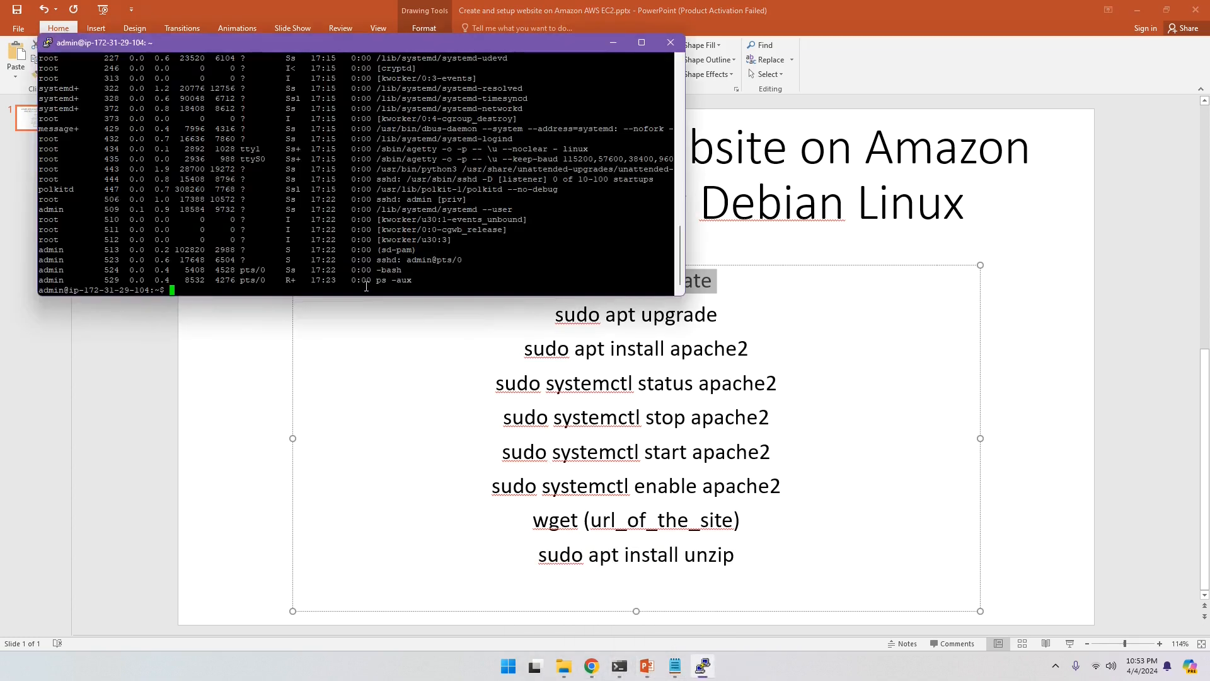
pyautogui.press('Return')
pyautogui.press('Return')
pyautogui.press('Return')
pyautogui.press('Return')
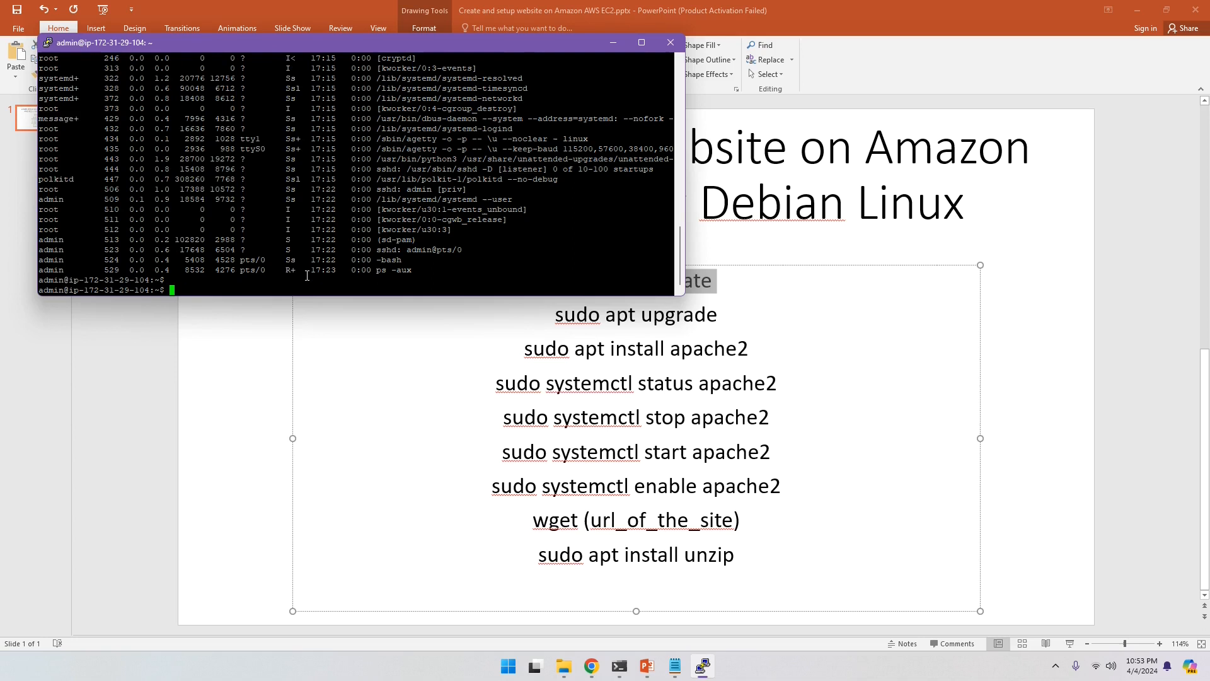
# Step: Run 'sudo apt update', then 'sudo apt upgrade' until it asks to confirm 52 upgrades
pyautogui.write('sudo')
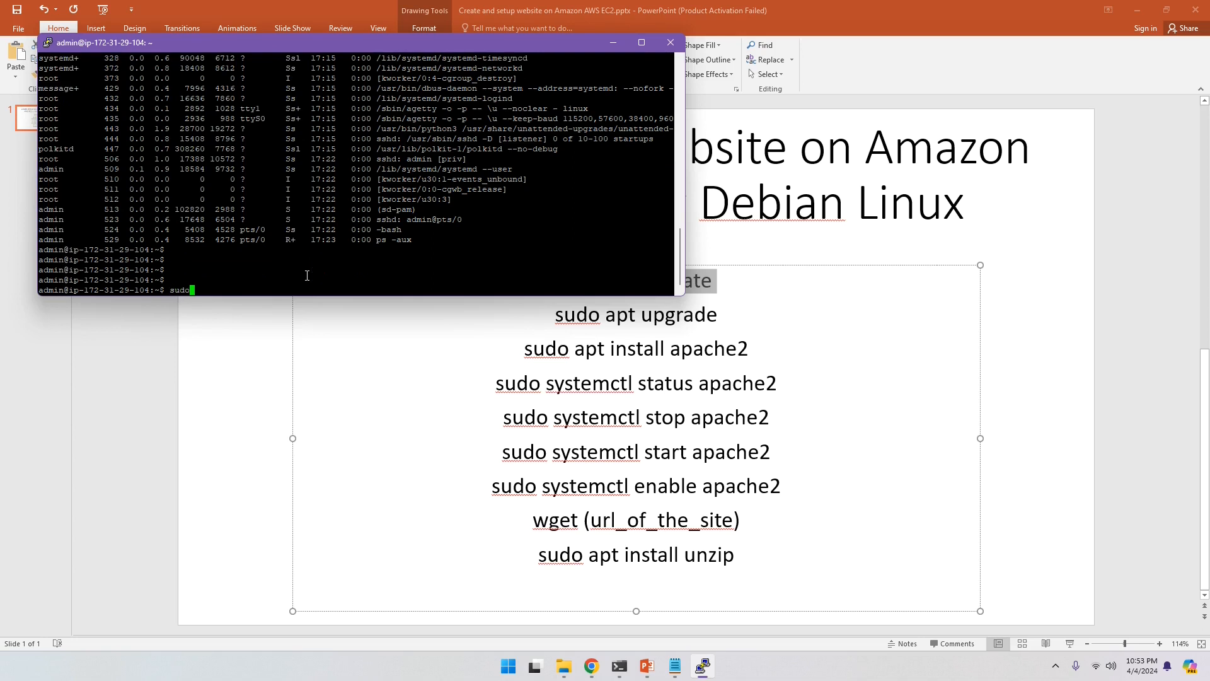
pyautogui.write(' apt update')
pyautogui.press('Return')
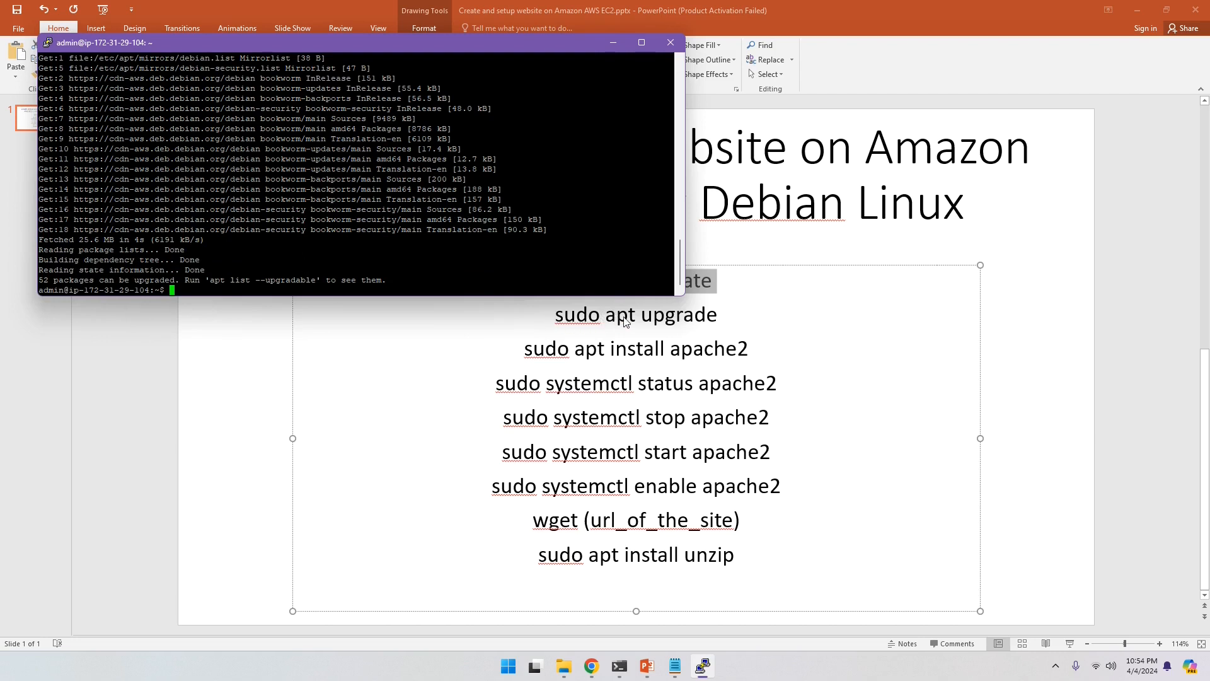
pyautogui.press('Return')
pyautogui.press('Return')
pyautogui.press('Return')
pyautogui.press('Return')
pyautogui.write('sudo apt upgrade')
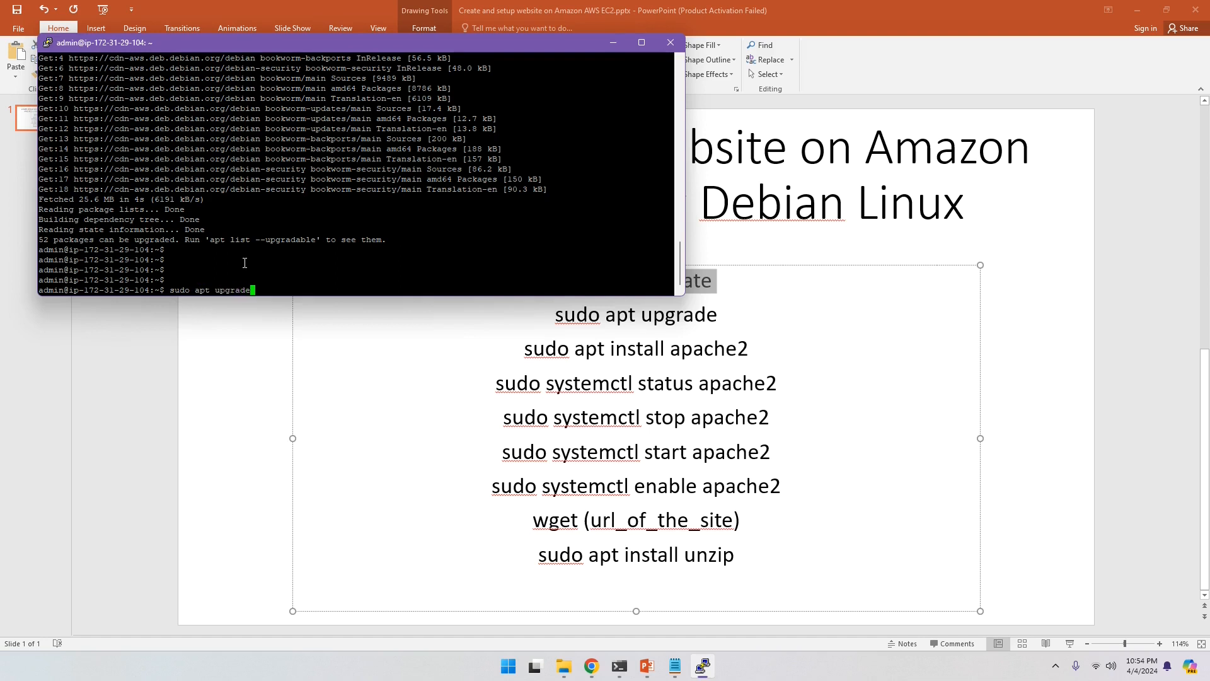
pyautogui.press('Return')
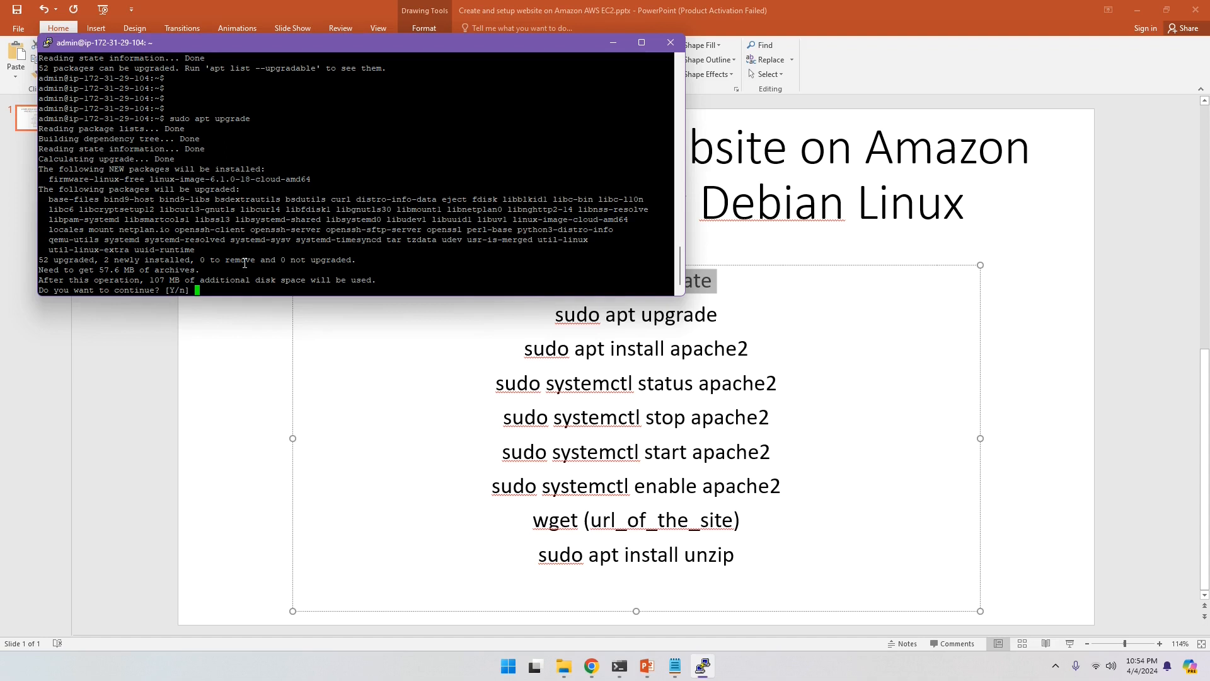
# Step: Confirm the upgrade with Y and keep the locally installed sshd_config for openssh-server
pyautogui.write('Y')
pyautogui.press('Return')
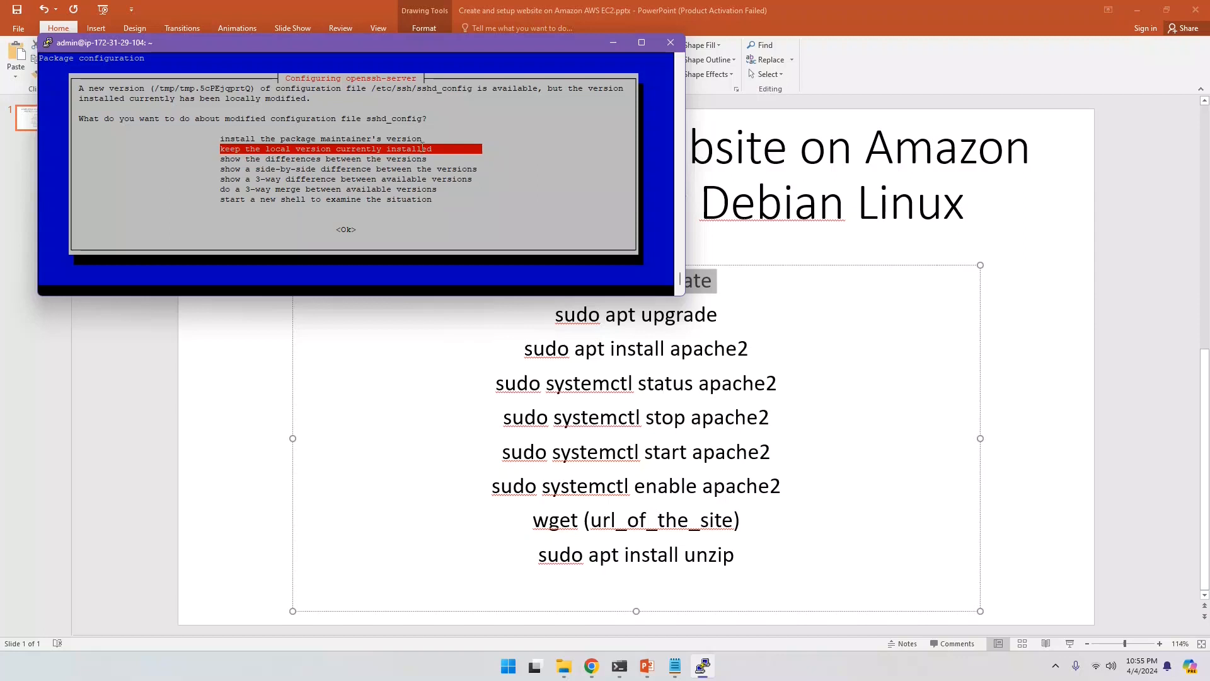
pyautogui.press('Return')
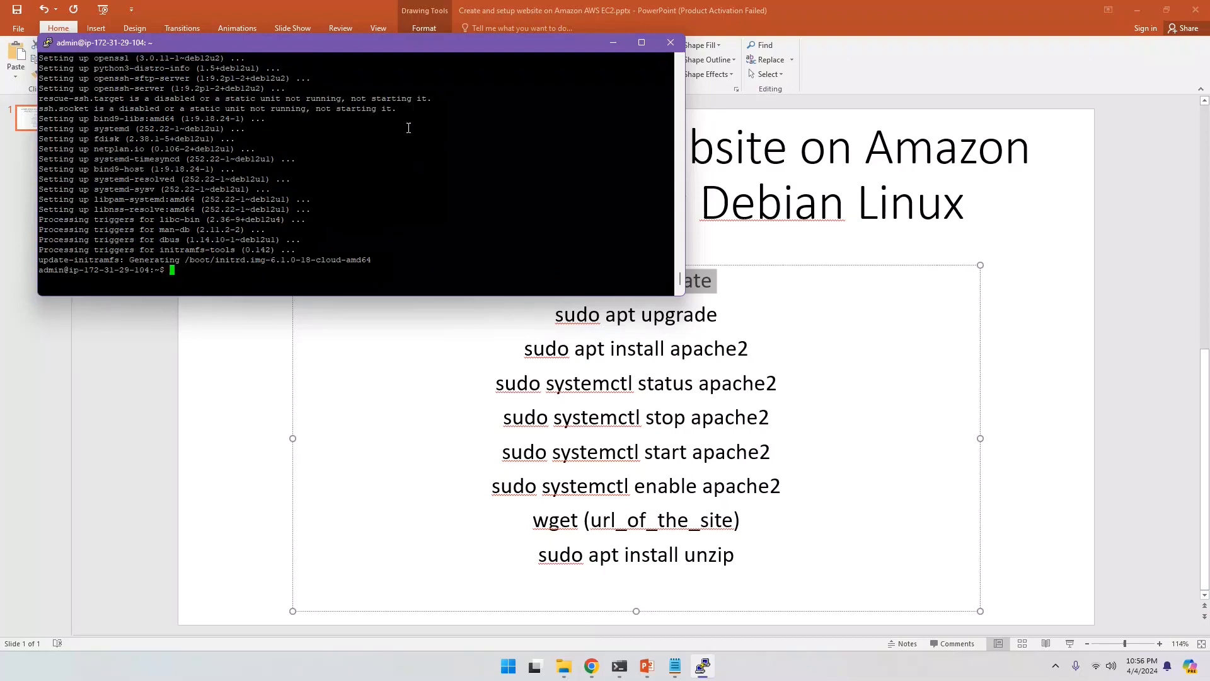
pyautogui.press('Return')
pyautogui.press('Return')
pyautogui.press('Return')
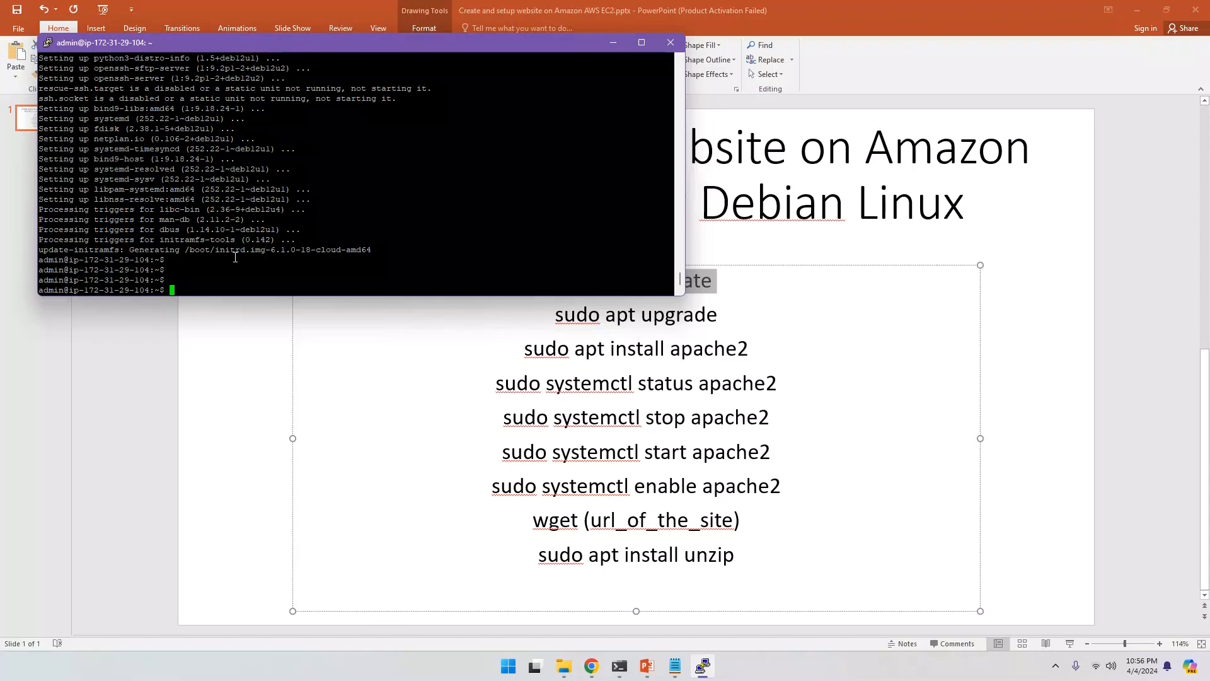
pyautogui.write('sudo apt ins')
# Step: Run 'sudo apt install apache2' and confirm with Y to install its 15 new packages
pyautogui.write('tall apache2')
pyautogui.press('Return')
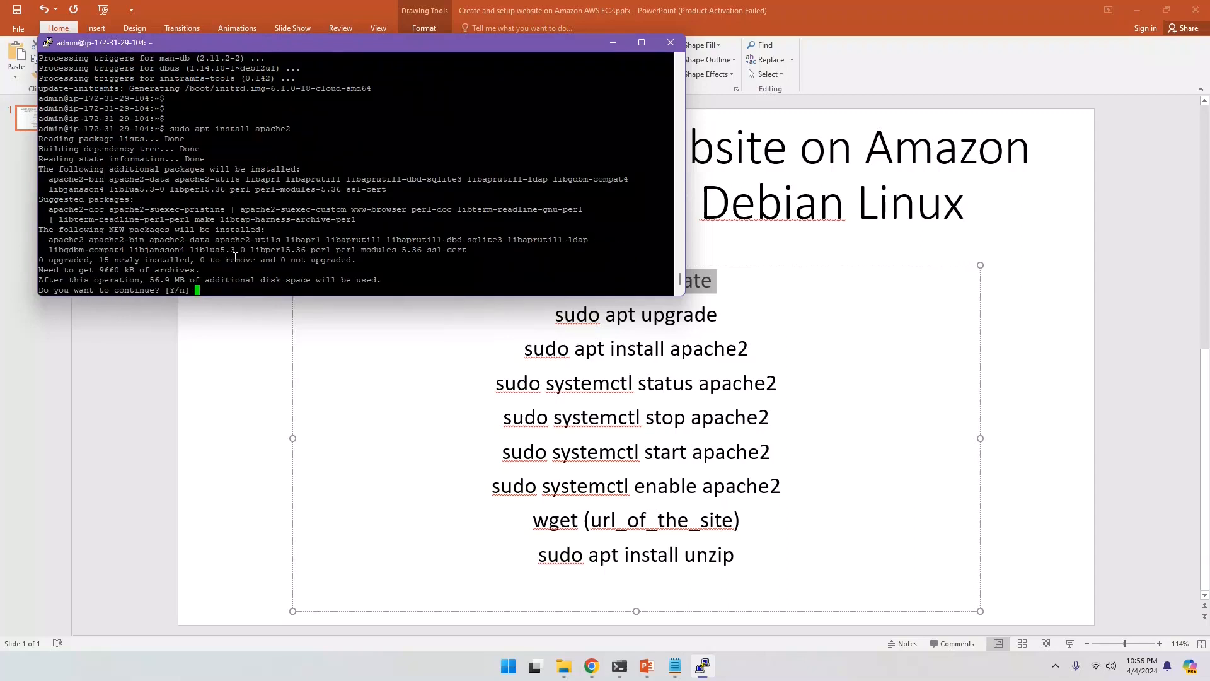
pyautogui.write('Y')
pyautogui.press('Return')
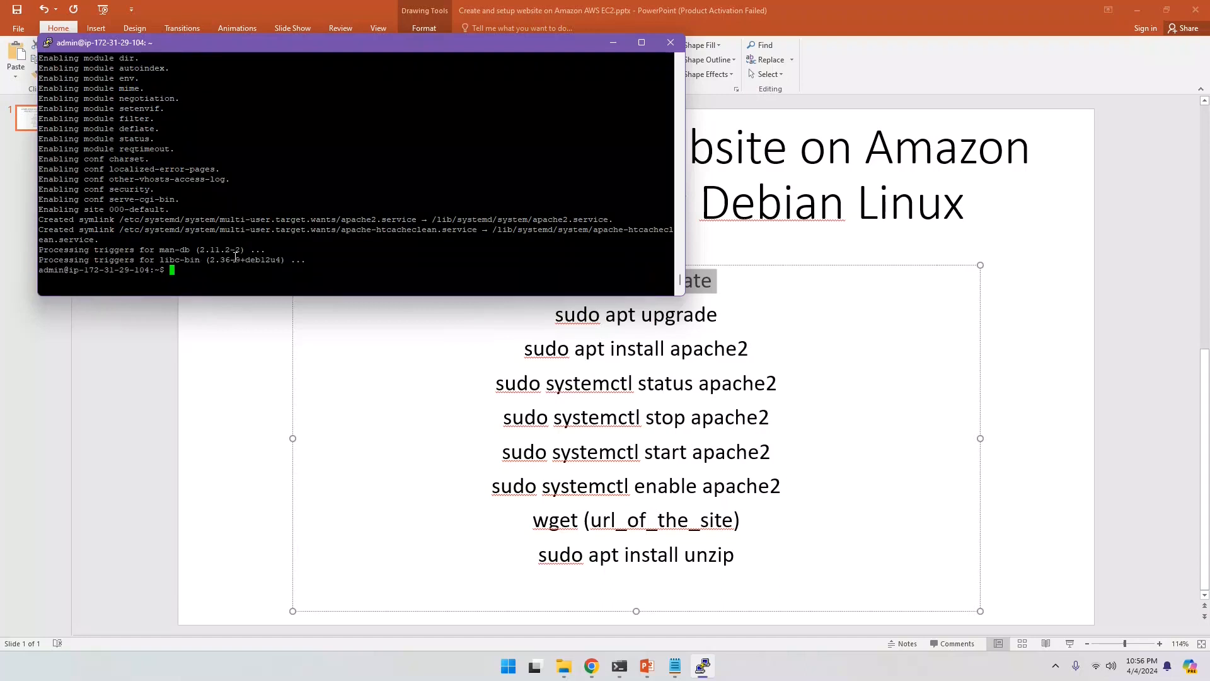
pyautogui.press('Return')
pyautogui.press('Return')
pyautogui.press('Return')
pyautogui.press('Return')
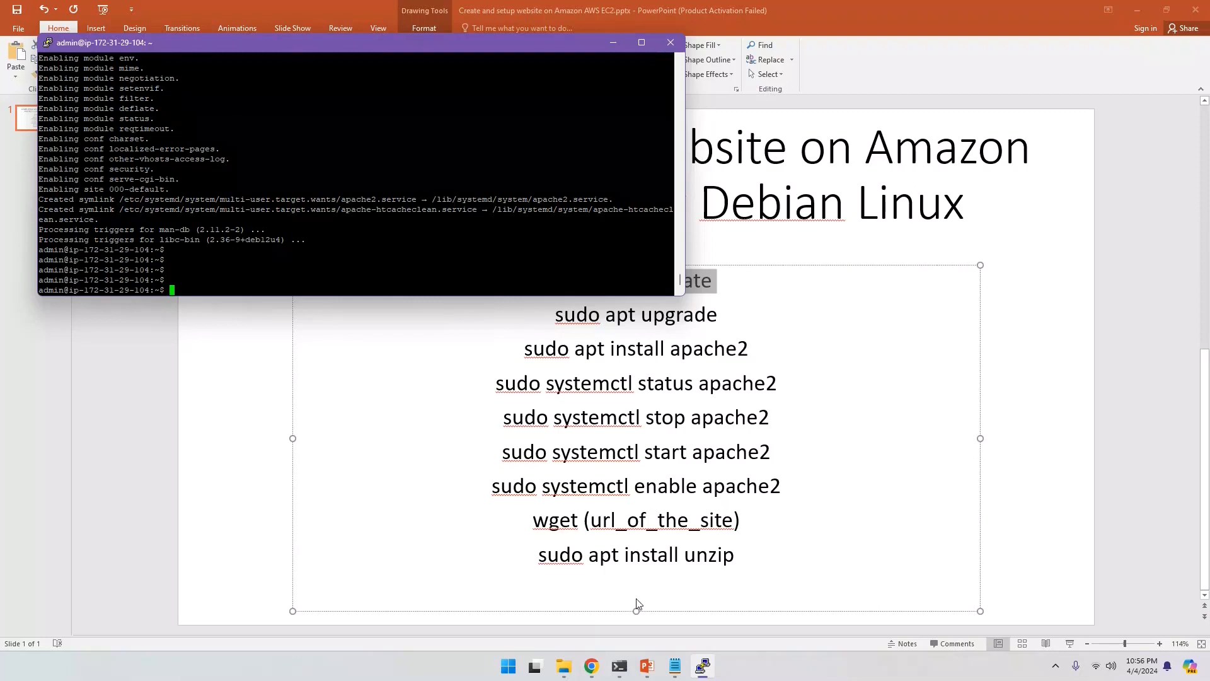
# Step: Load the pasted address 3.89.106.47 in a Chrome tab, then return to the launch success page
pyautogui.click(596, 669)
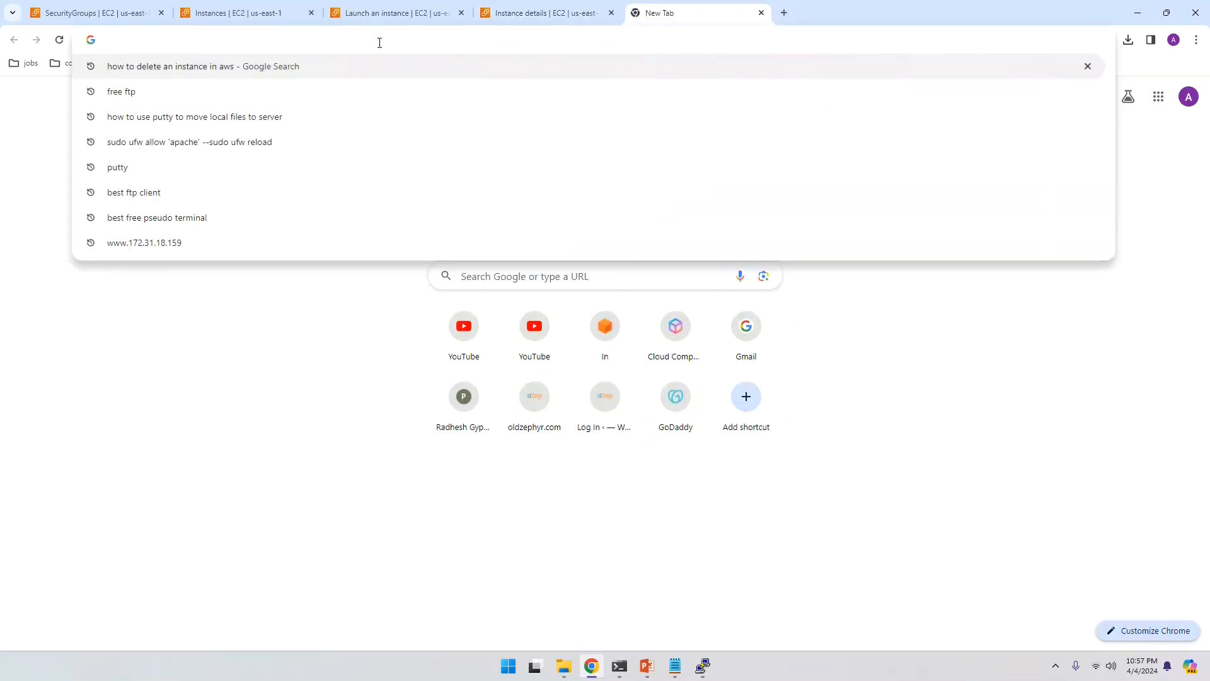
pyautogui.write('3.89.106.47')
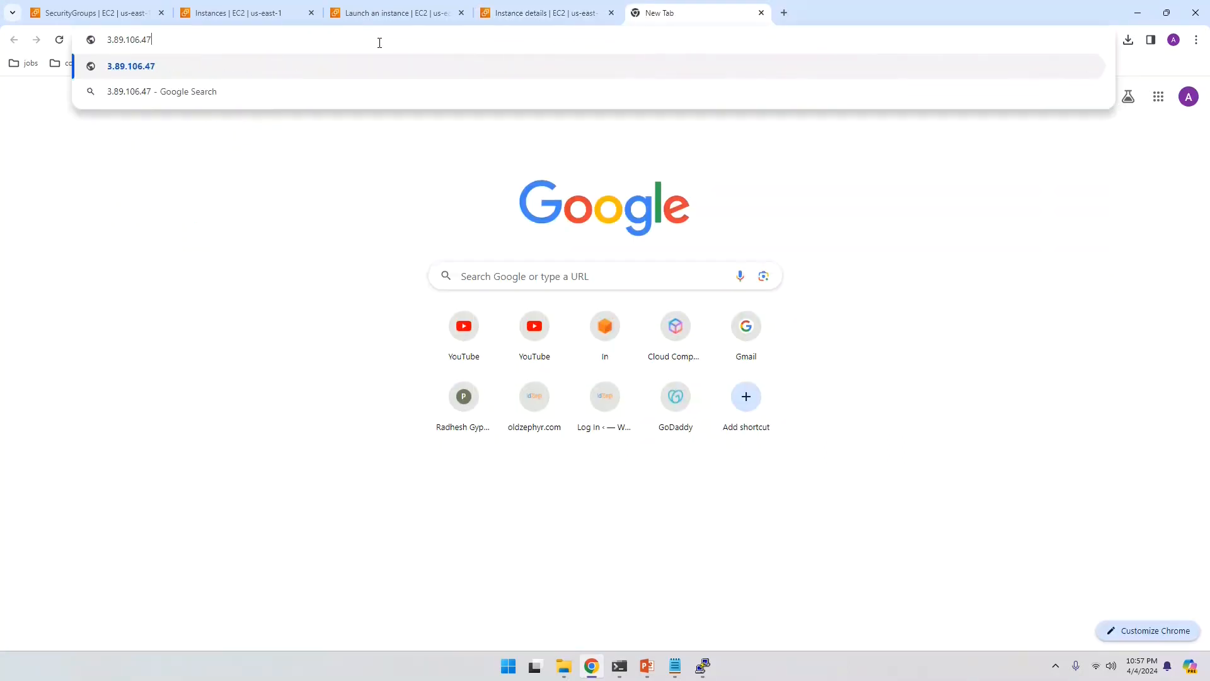
pyautogui.press('Return')
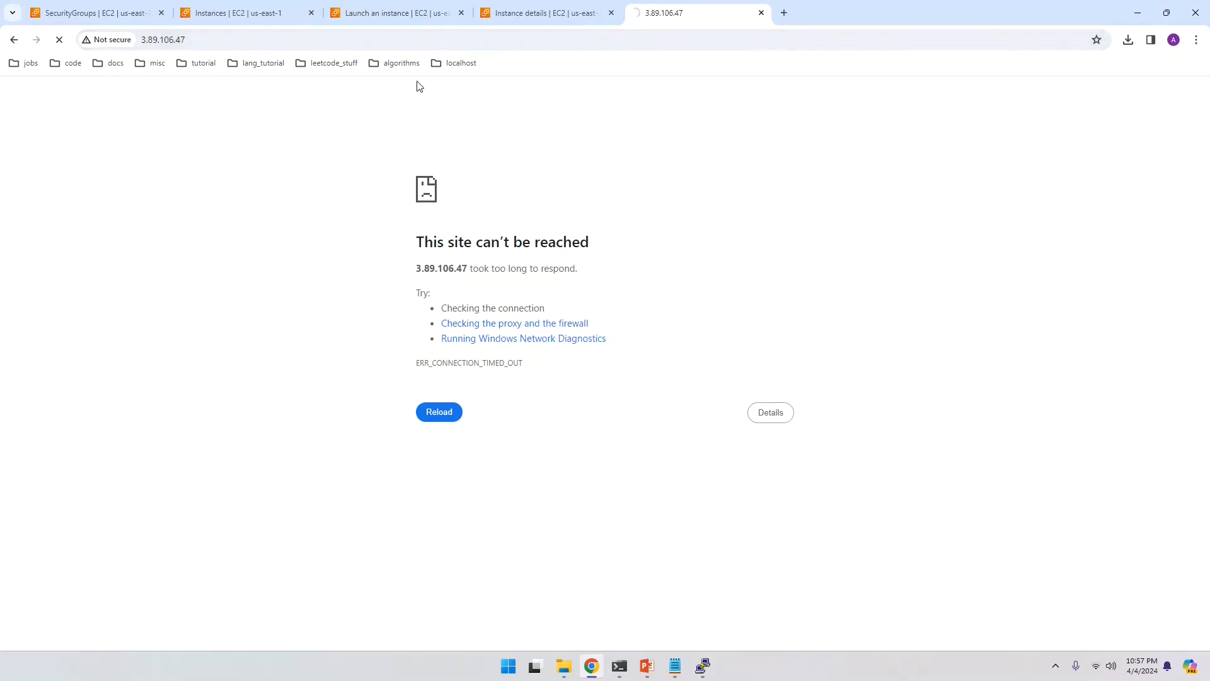
pyautogui.click(412, 17)
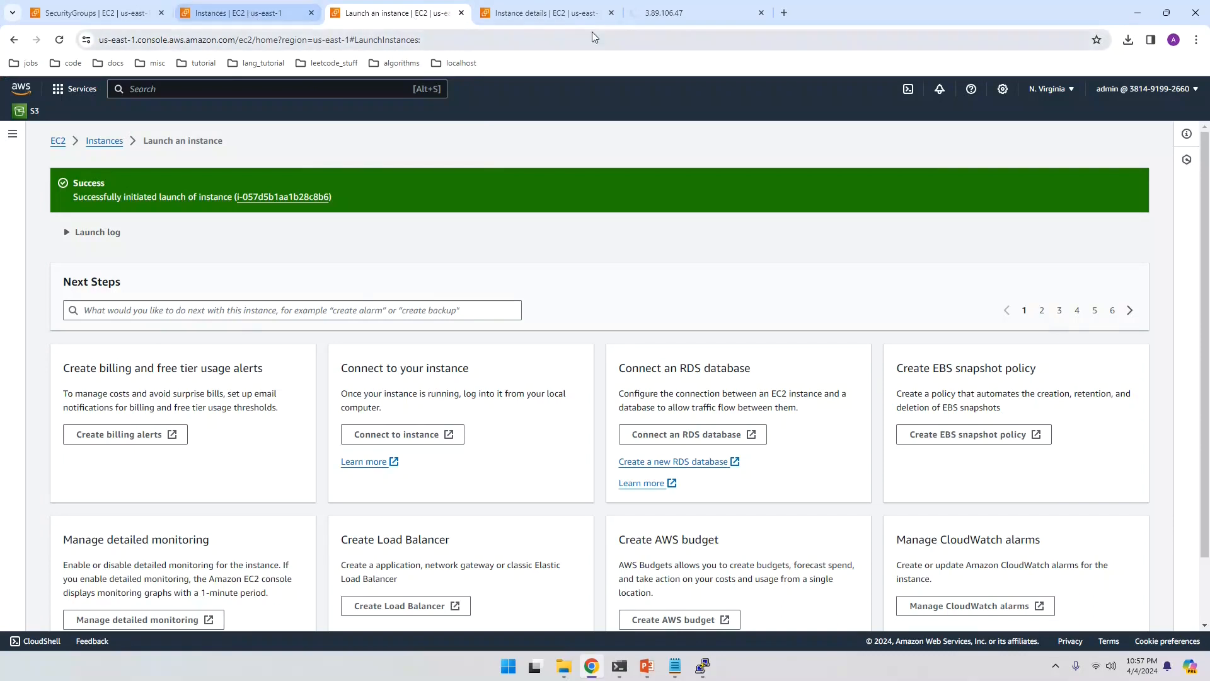
# Step: Show the instance's Security tab to review launch-wizard-1's single SSH rule on port 22
pyautogui.click(557, 12)
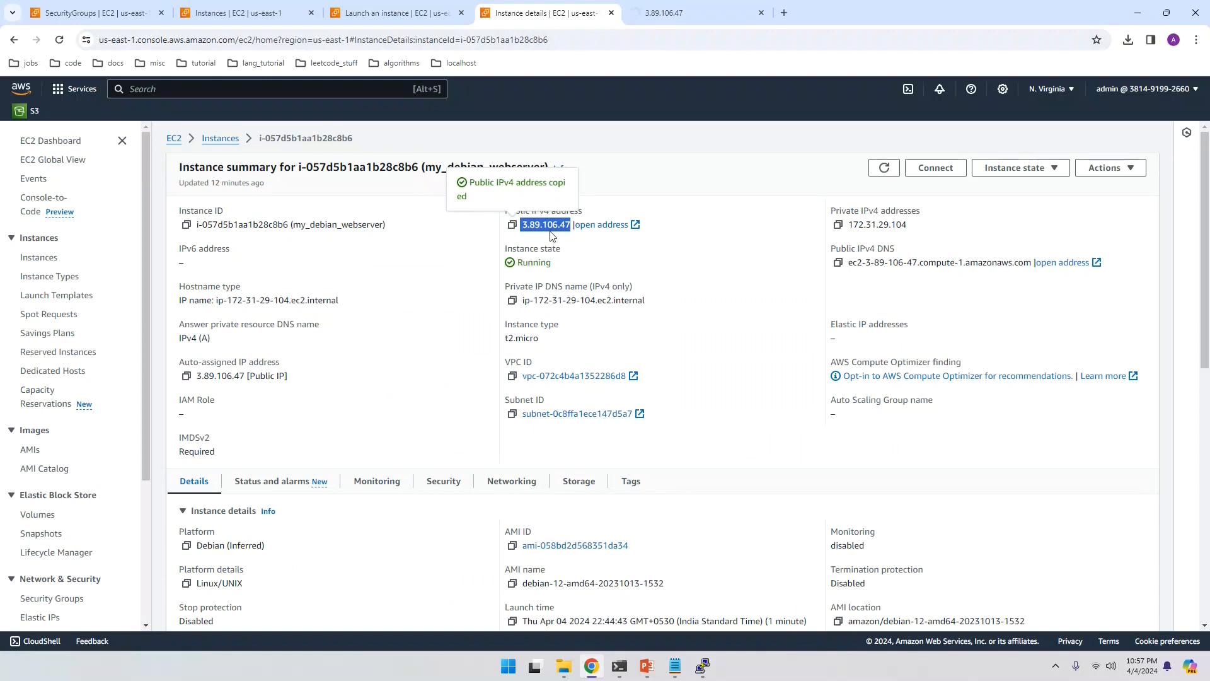
pyautogui.scroll(-3, 369, 287)
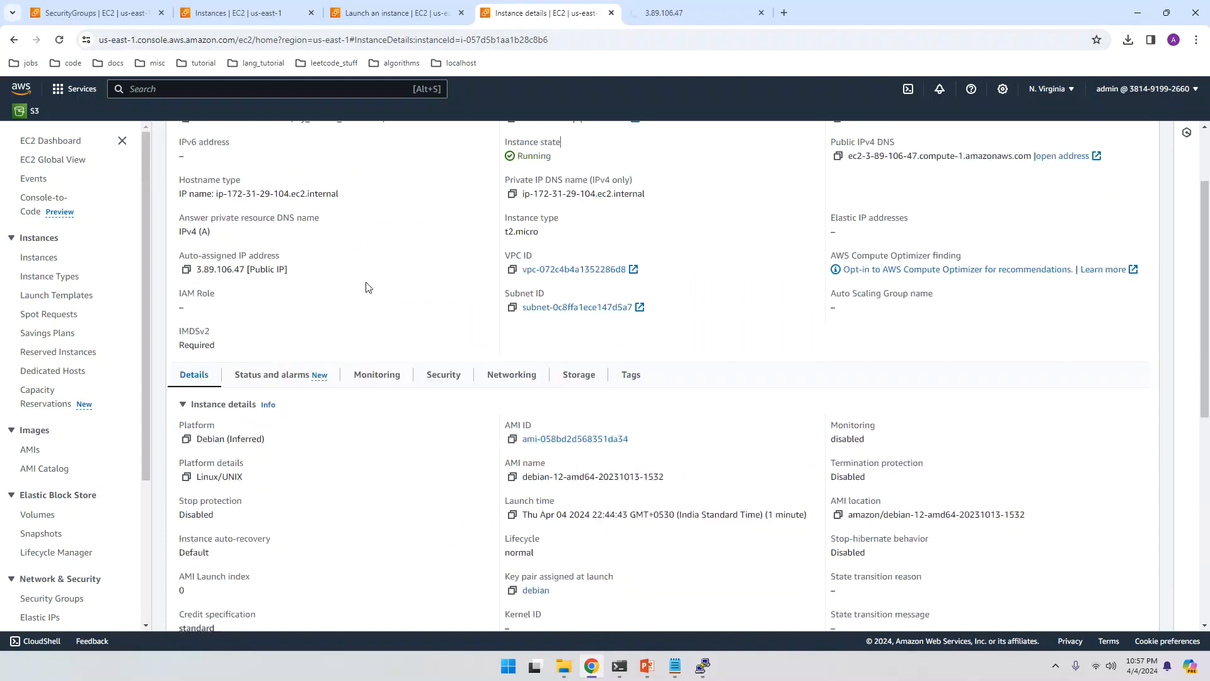
pyautogui.scroll(3, 328, 277)
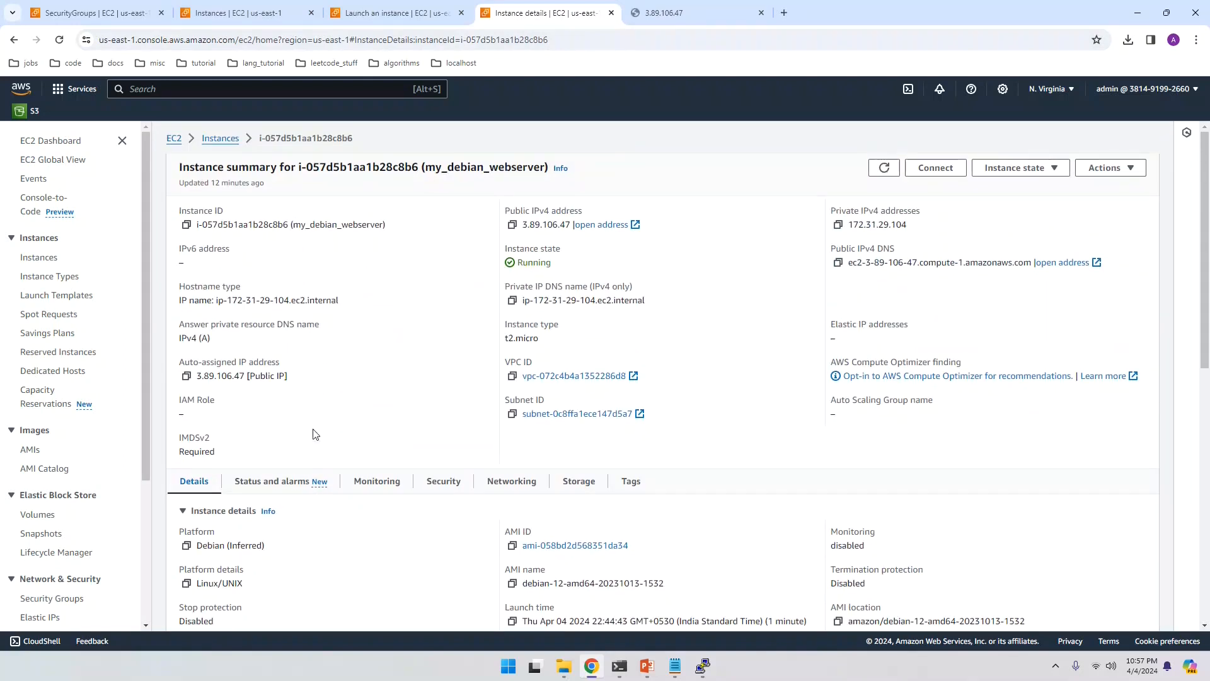
pyautogui.click(441, 487)
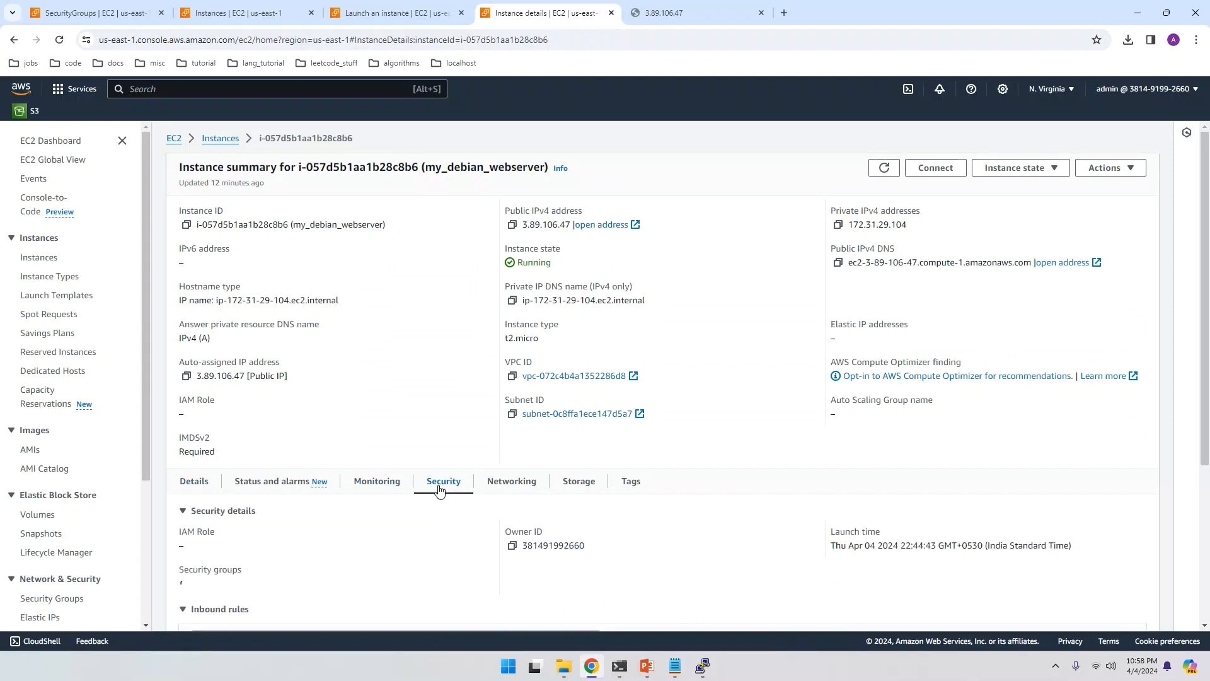
pyautogui.scroll(-3, 442, 485)
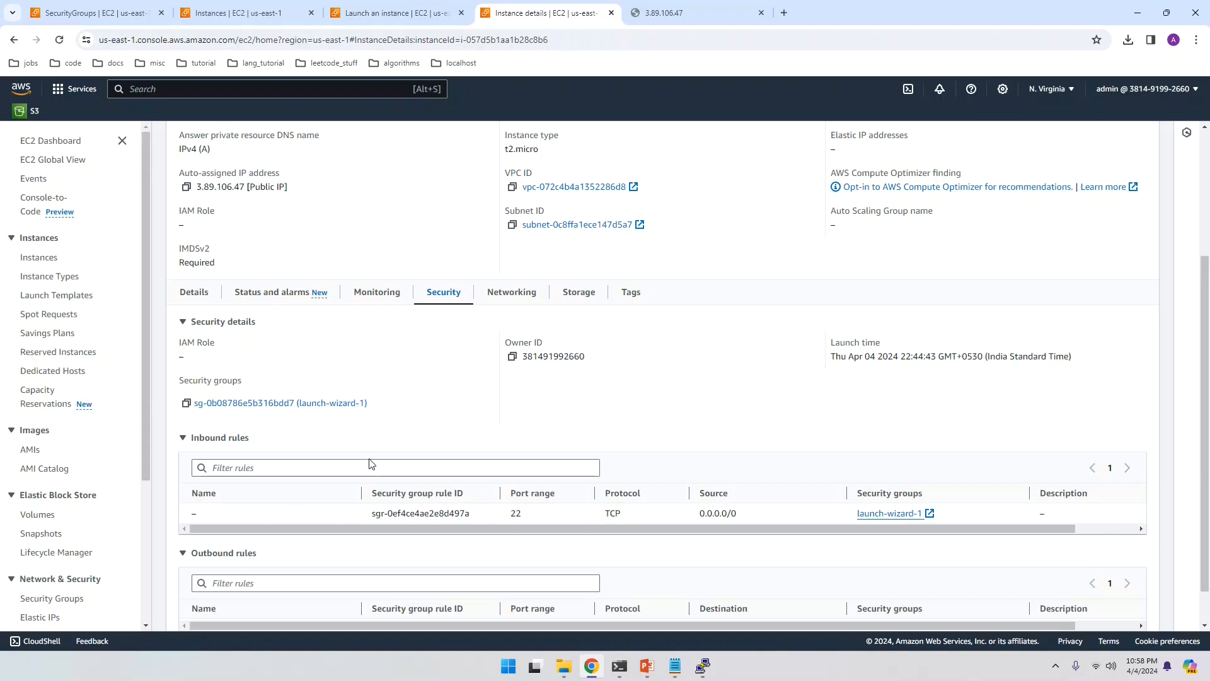
# Step: Open launch-wizard-1's inbound rules editor and add a new empty rule
pyautogui.click(331, 404)
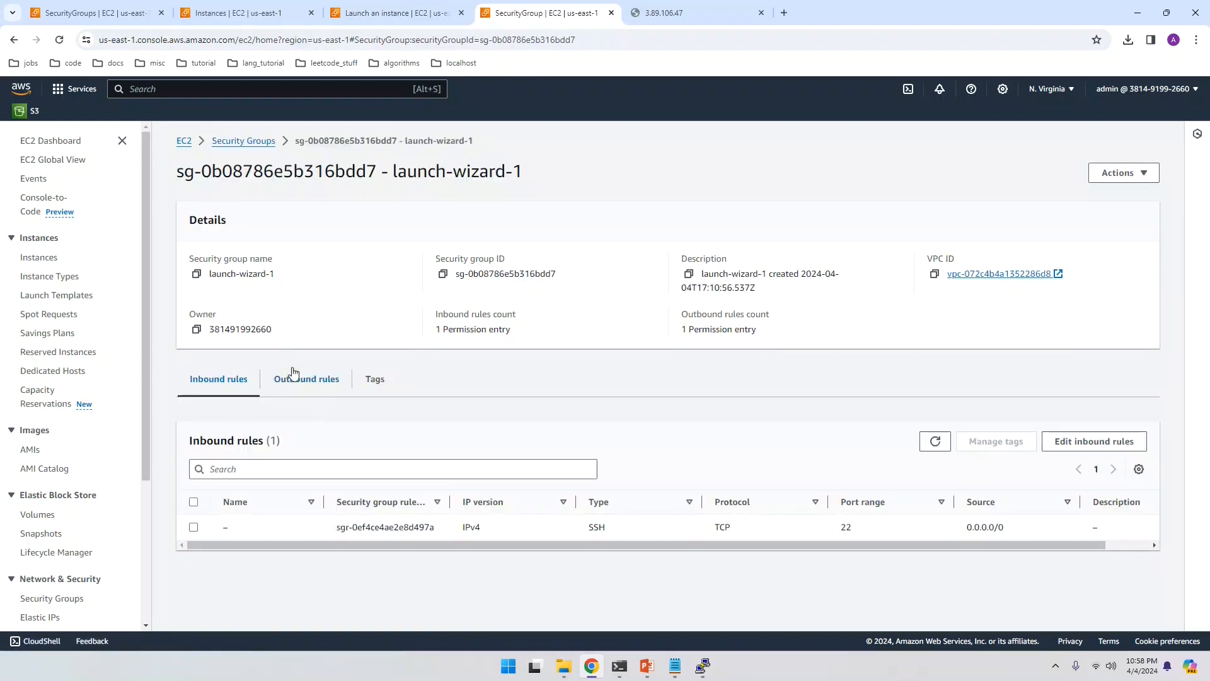
pyautogui.click(1077, 449)
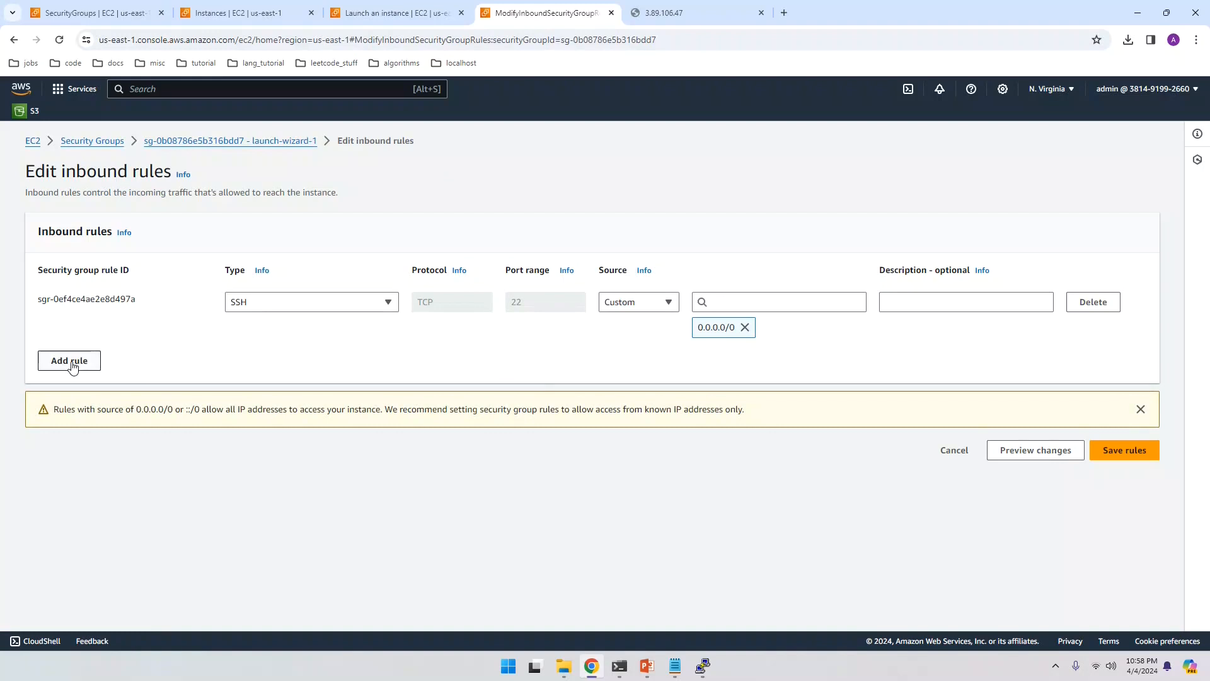
pyautogui.click(72, 364)
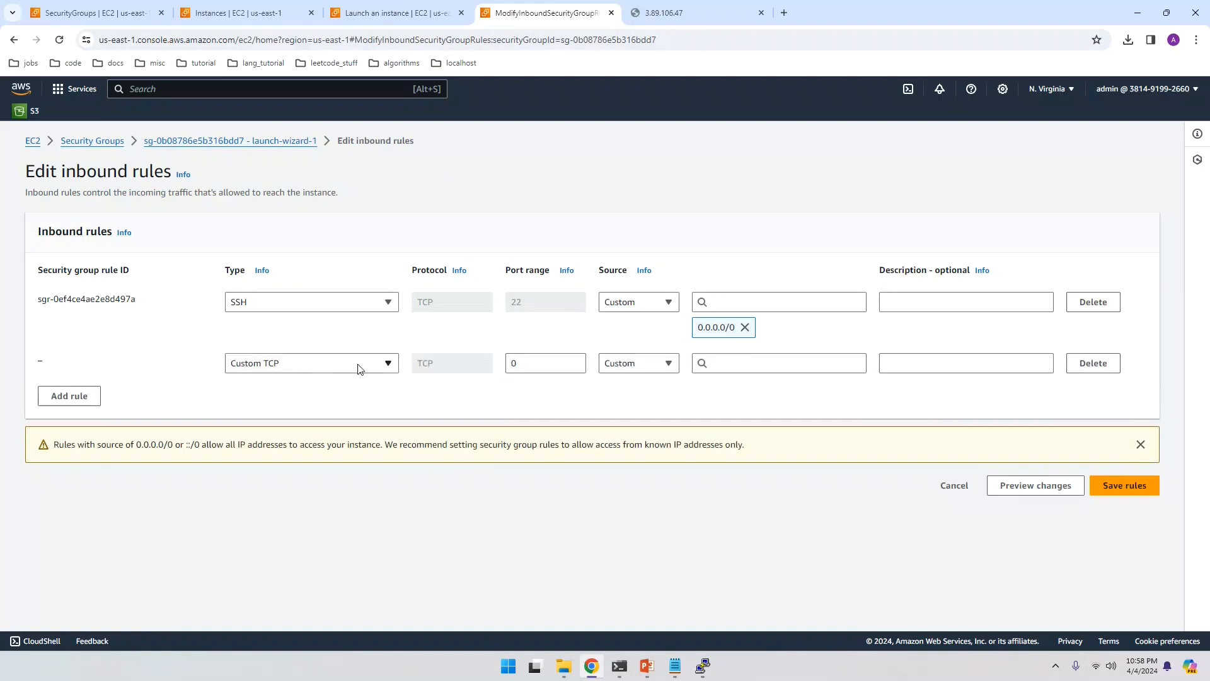
# Step: Set the new rule to HTTP from 0.0.0.0/0 with description 'my hhtp proj, descr..'
pyautogui.click(386, 368)
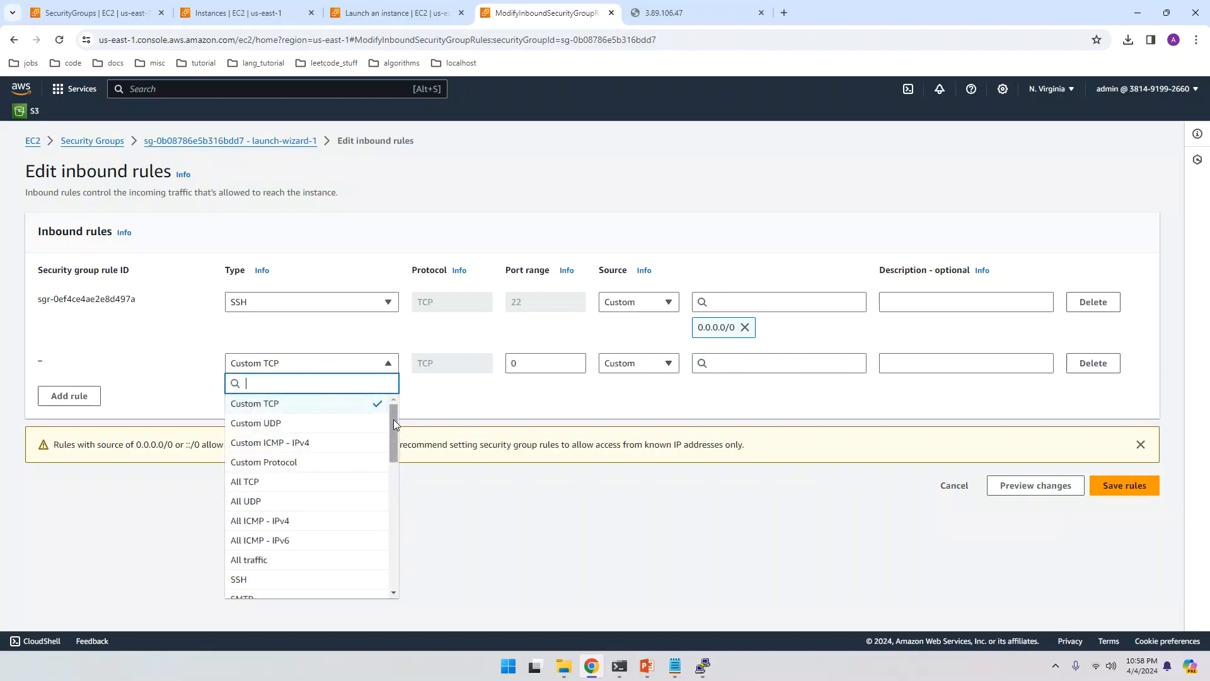
pyautogui.moveTo(395, 421); pyautogui.dragTo(395, 469)
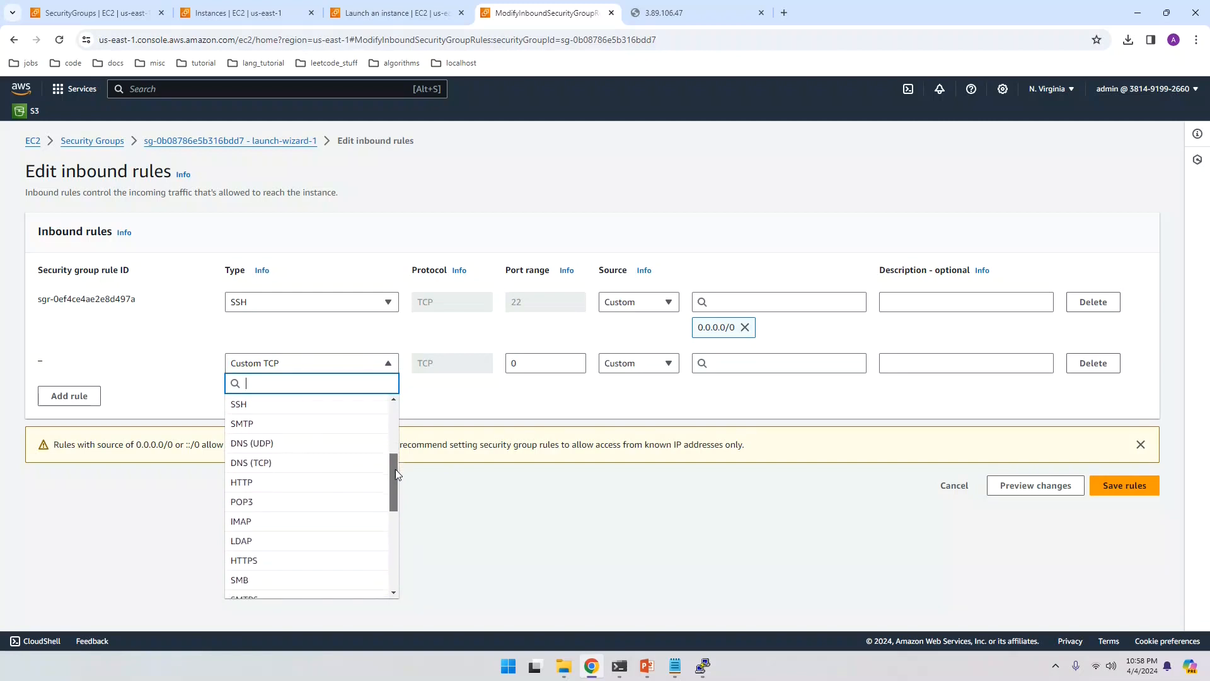
pyautogui.click(245, 486)
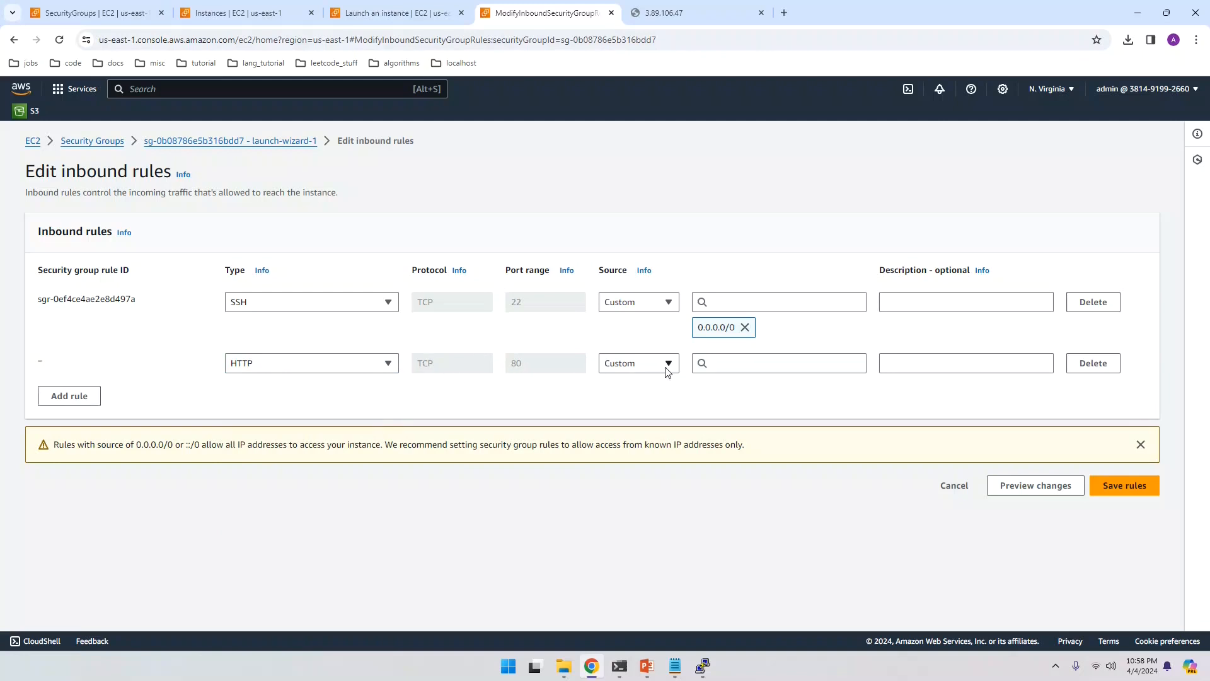
pyautogui.click(718, 364)
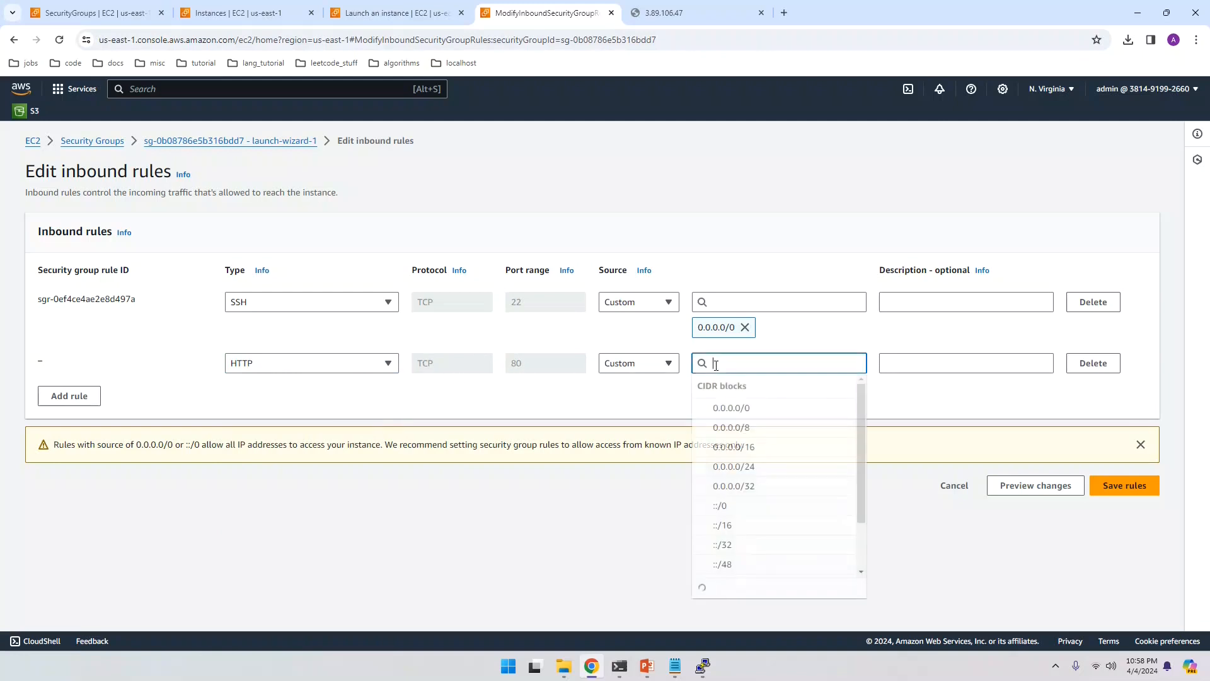
pyautogui.click(746, 414)
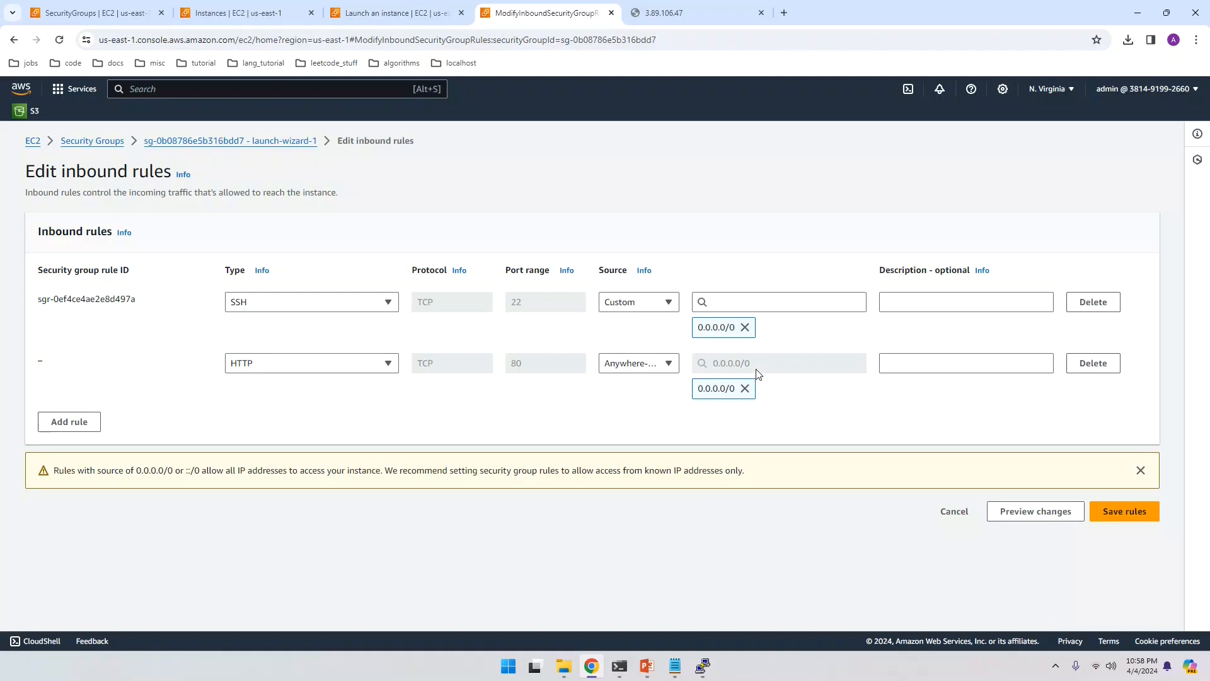
pyautogui.click(934, 363)
pyautogui.write('my hhtp pr')
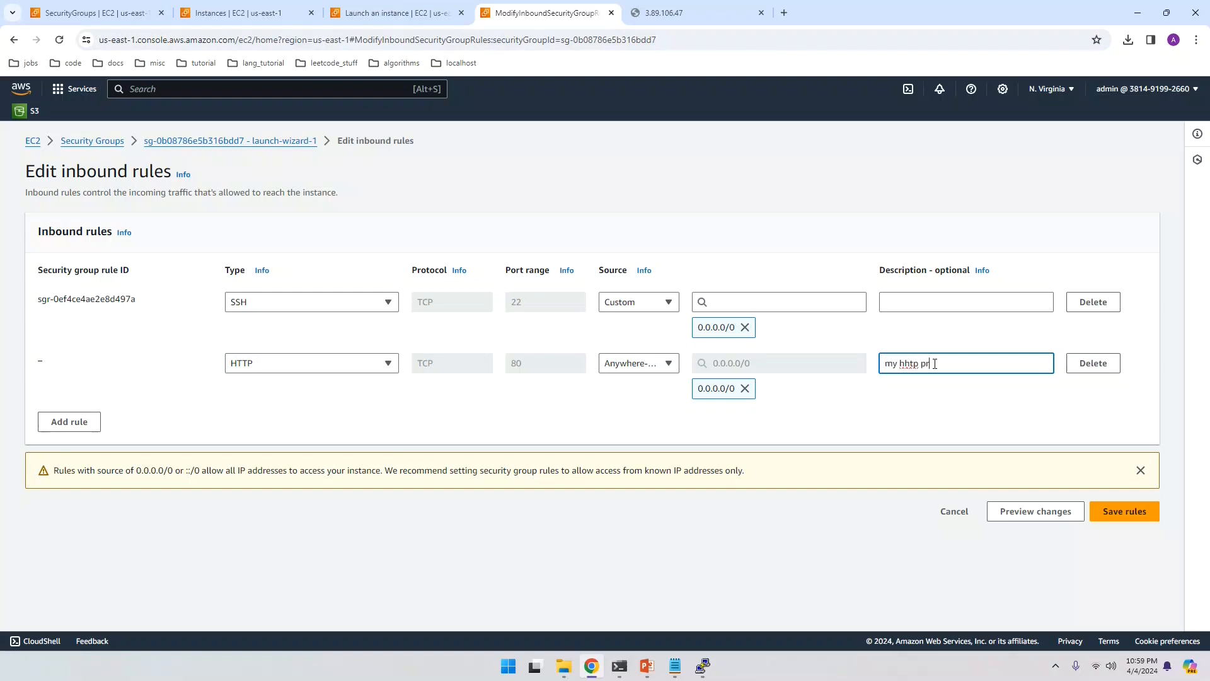
pyautogui.write('oj, descr..')
# Step: Add an HTTPS port 443 rule from 0.0.0.0/0, described 'dfgfdgdfgdf', and save the rules
pyautogui.click(73, 423)
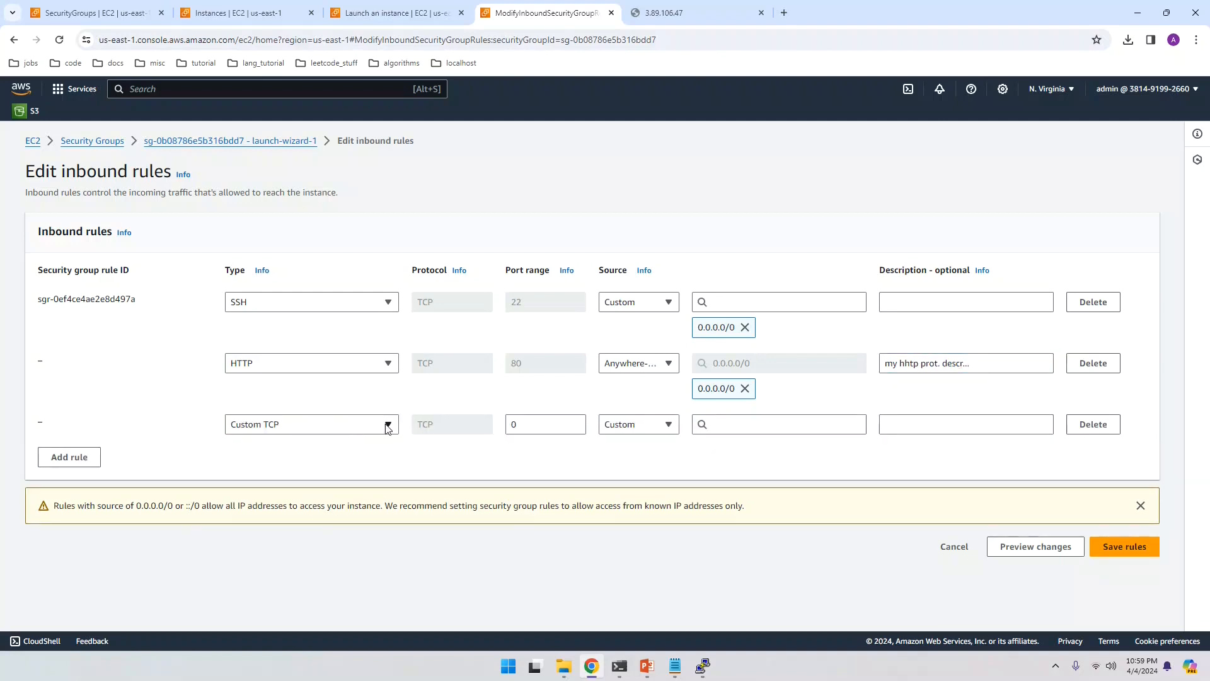
pyautogui.click(386, 426)
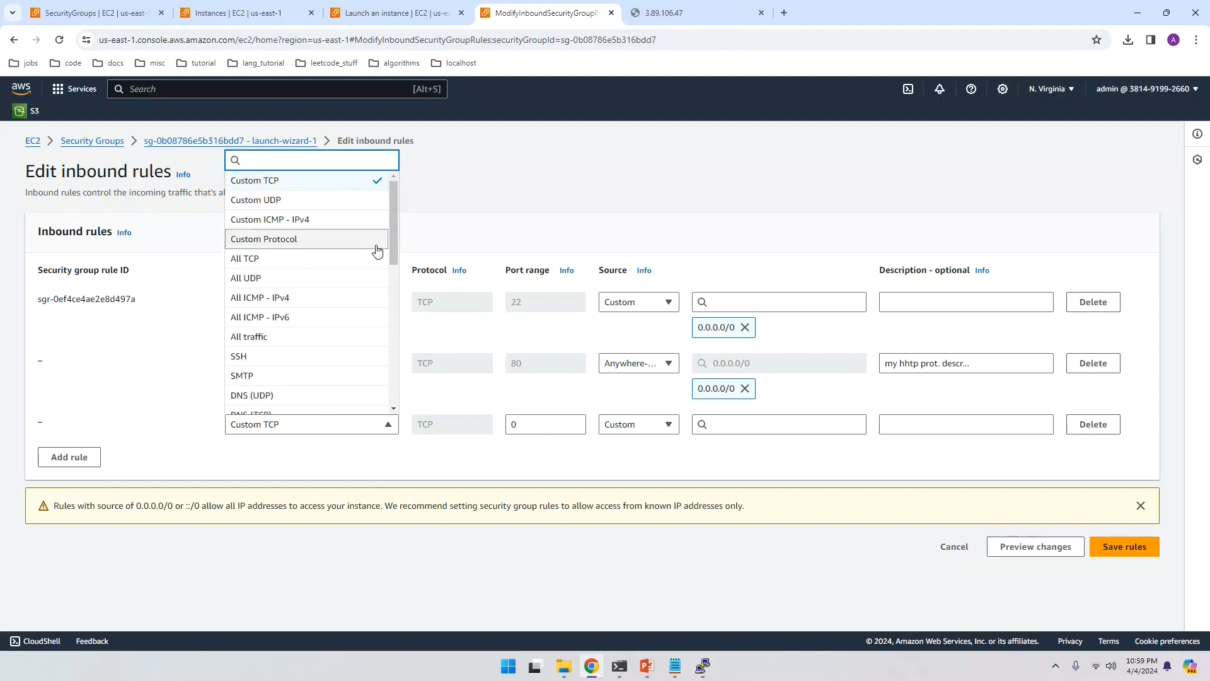
pyautogui.moveTo(395, 236); pyautogui.dragTo(391, 284)
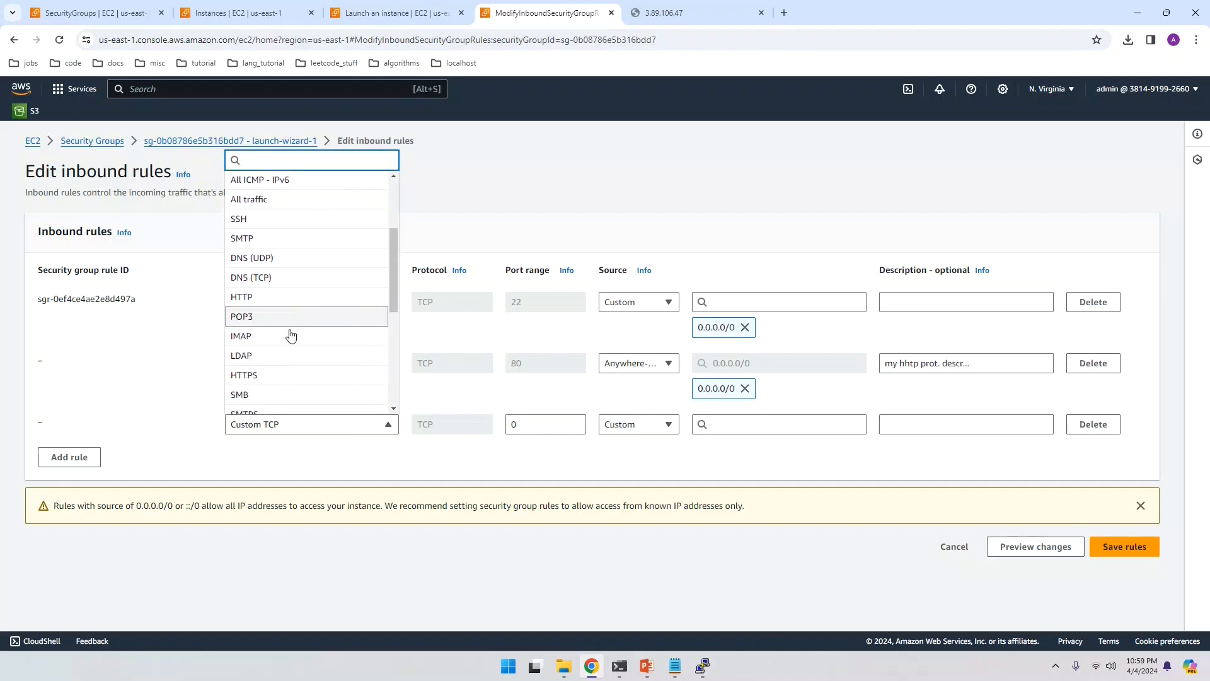
pyautogui.scroll(-2, 277, 381)
pyautogui.click(257, 315)
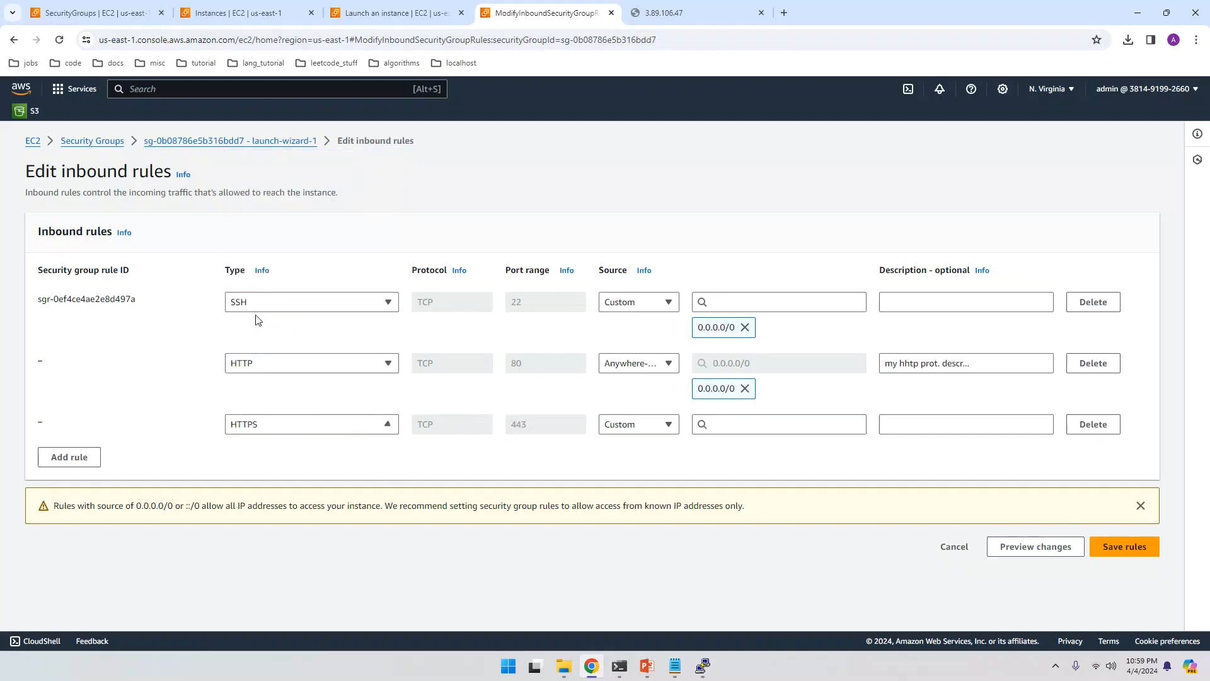
pyautogui.click(735, 424)
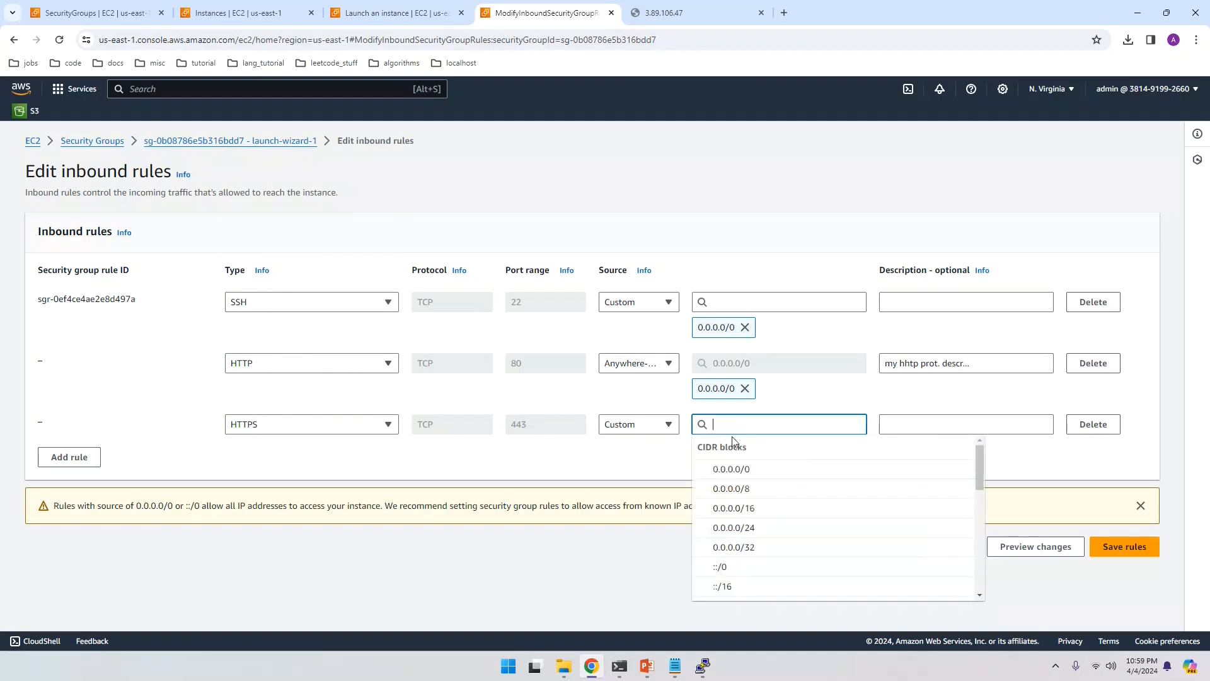
pyautogui.click(720, 469)
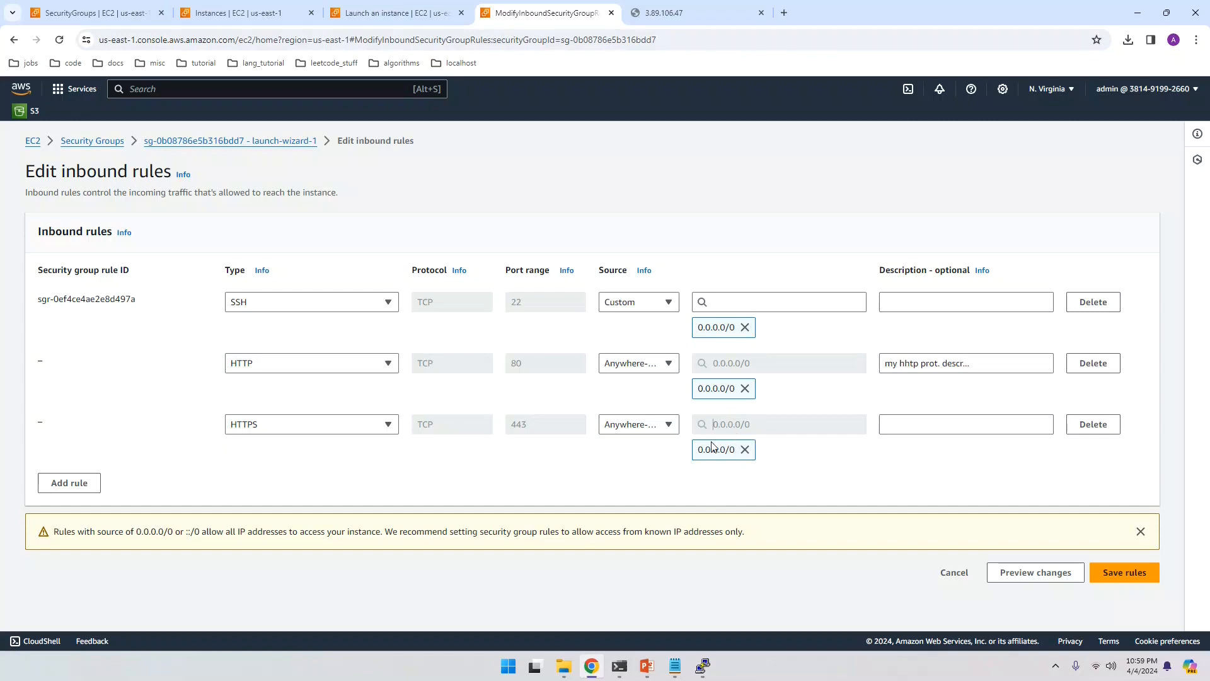
pyautogui.click(907, 420)
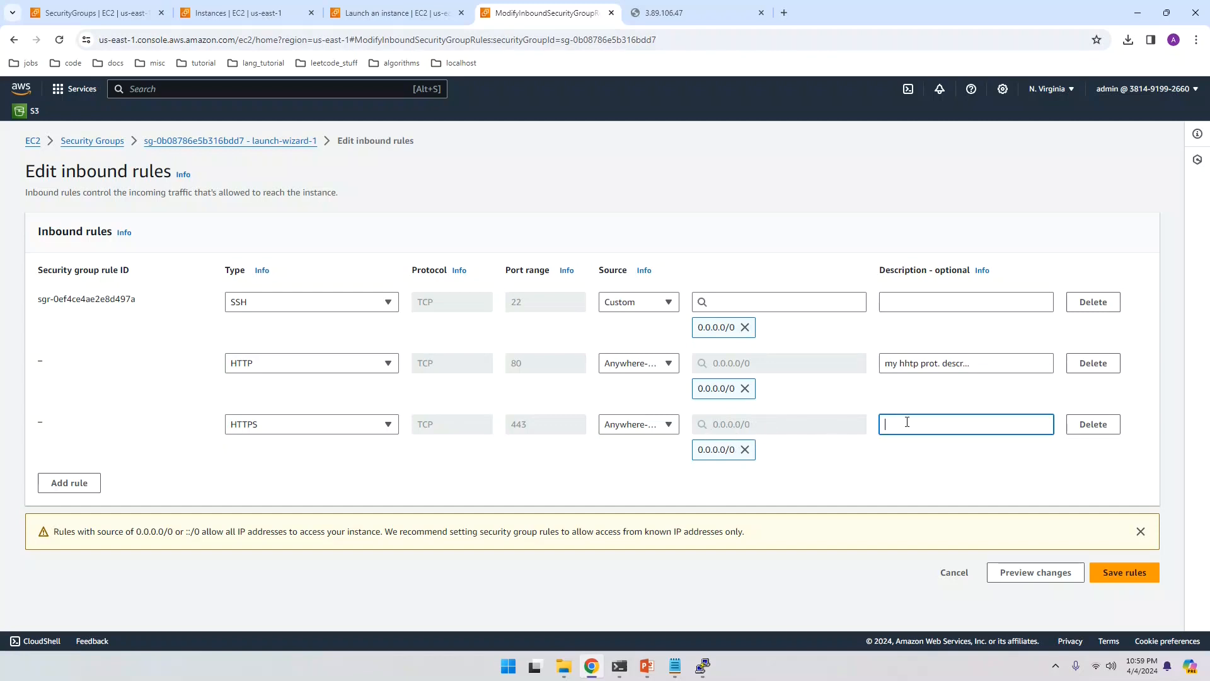
pyautogui.write('dfgfdgdfgdf')
pyautogui.click(1116, 577)
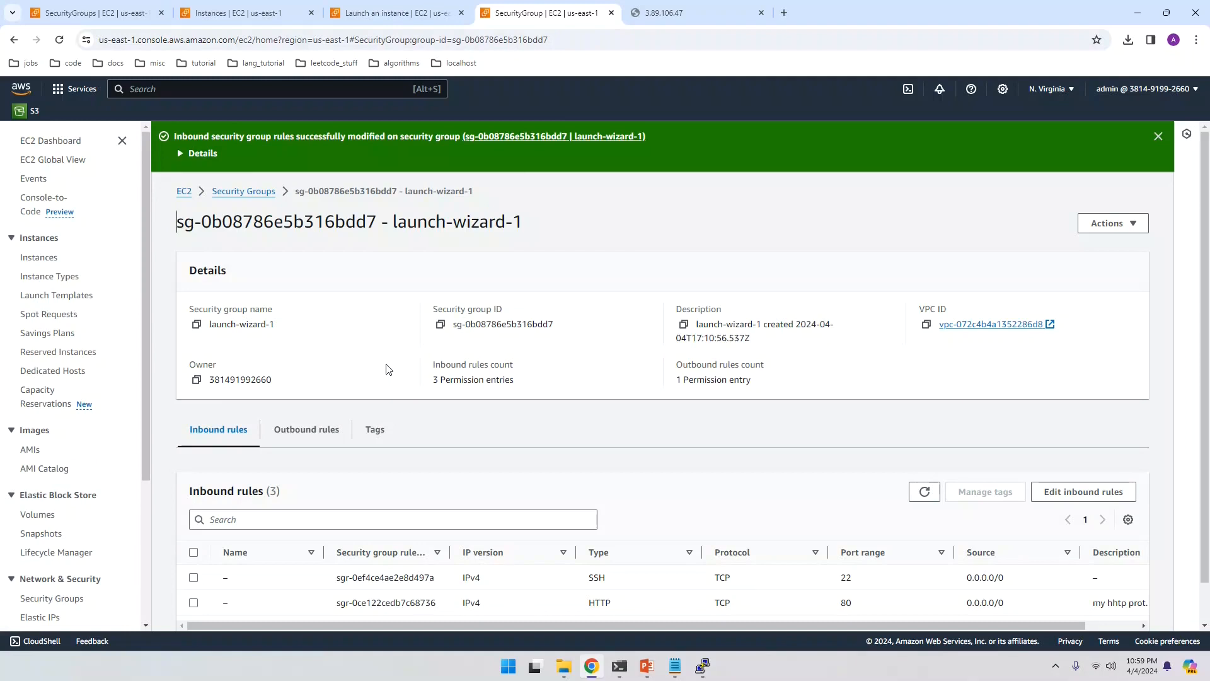
pyautogui.scroll(-1, 389, 369)
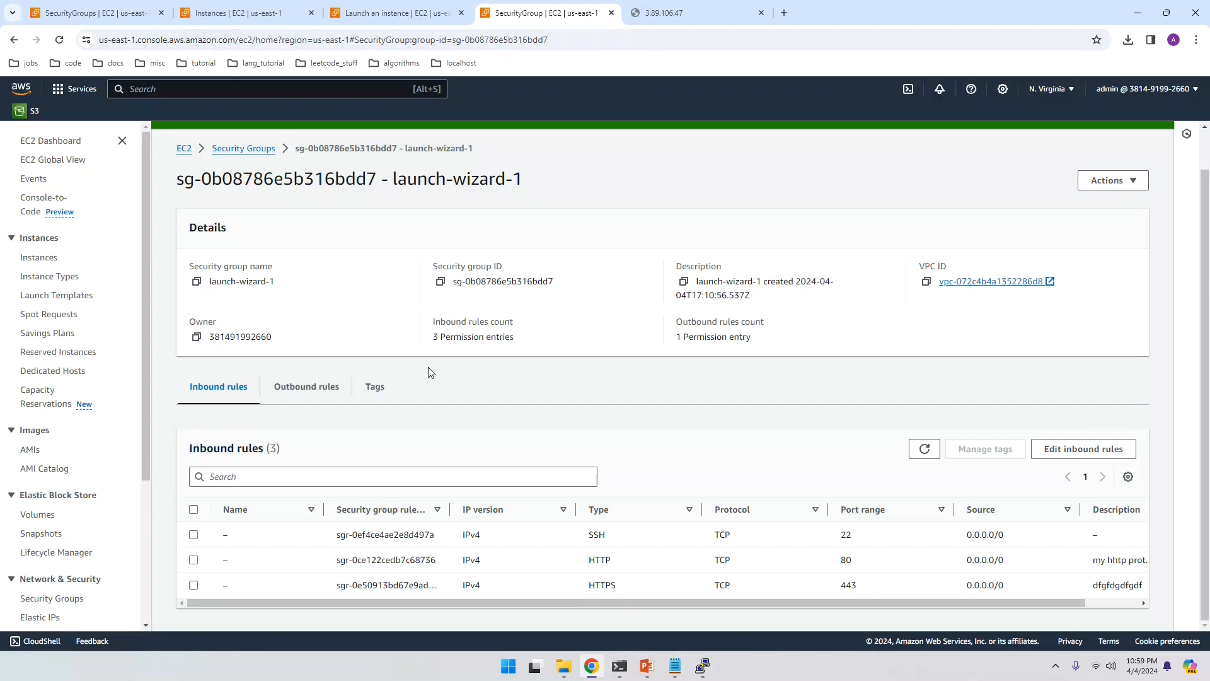
# Step: Reload the 3.89.106.47 tab to show the Apache2 Debian Default Page, then return to PuTTY
pyautogui.click(654, 14)
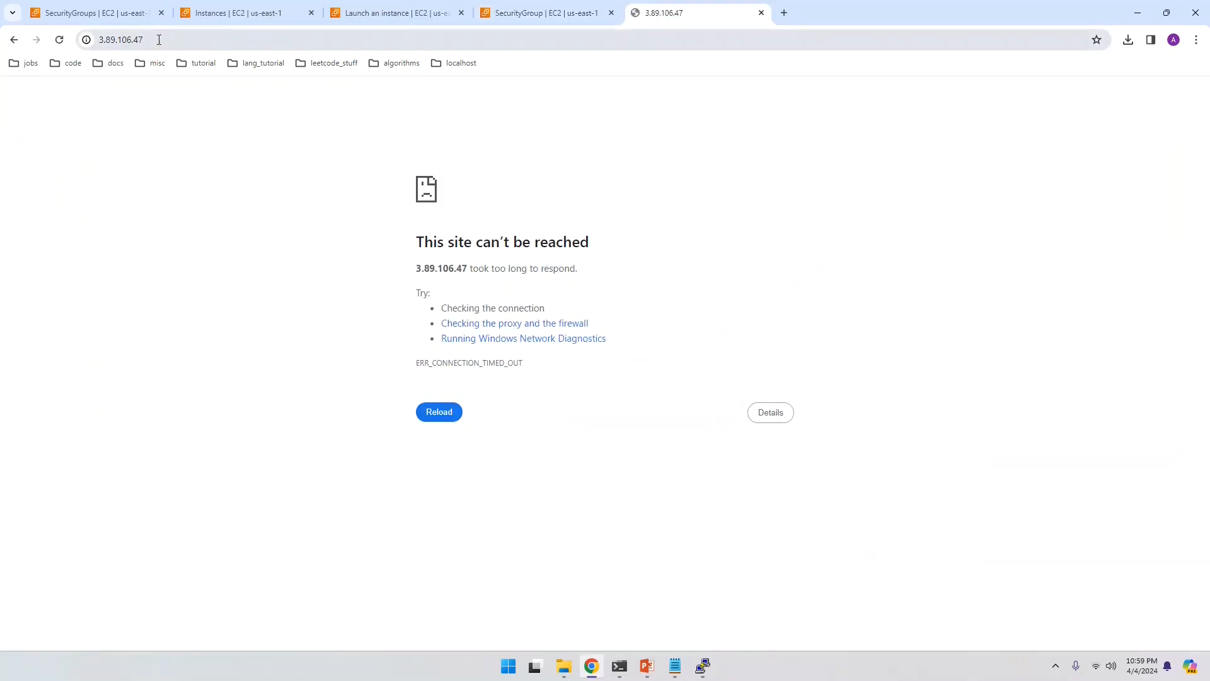
pyautogui.click(59, 40)
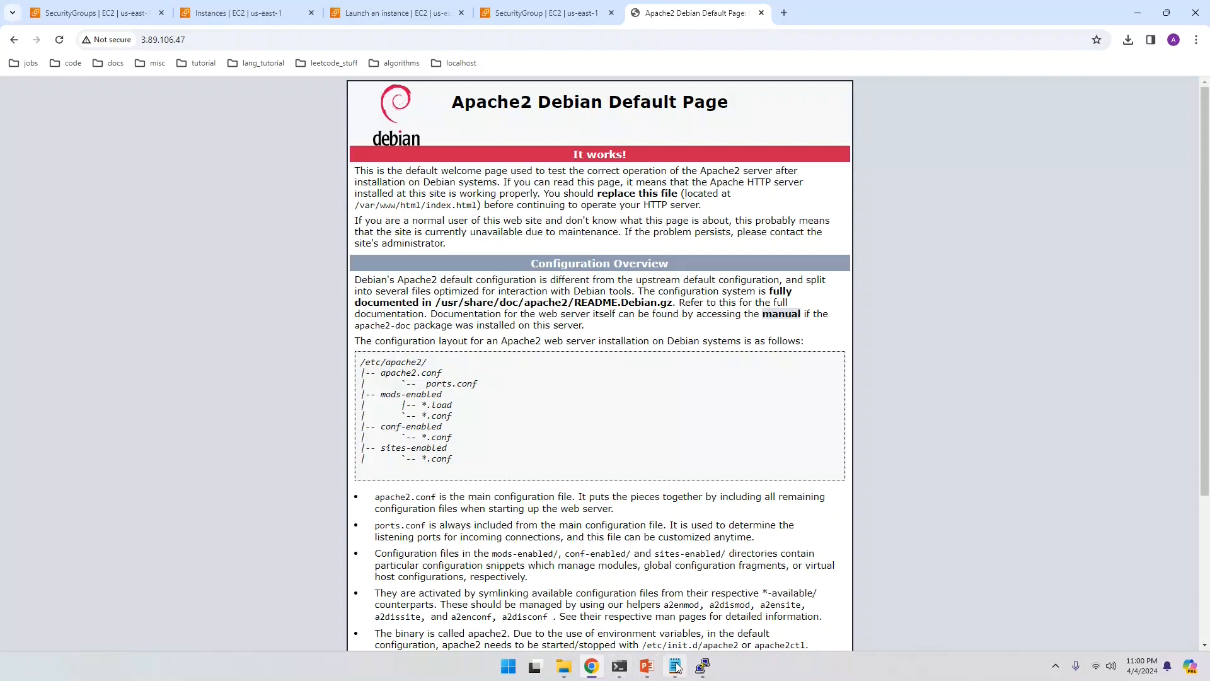
pyautogui.click(701, 666)
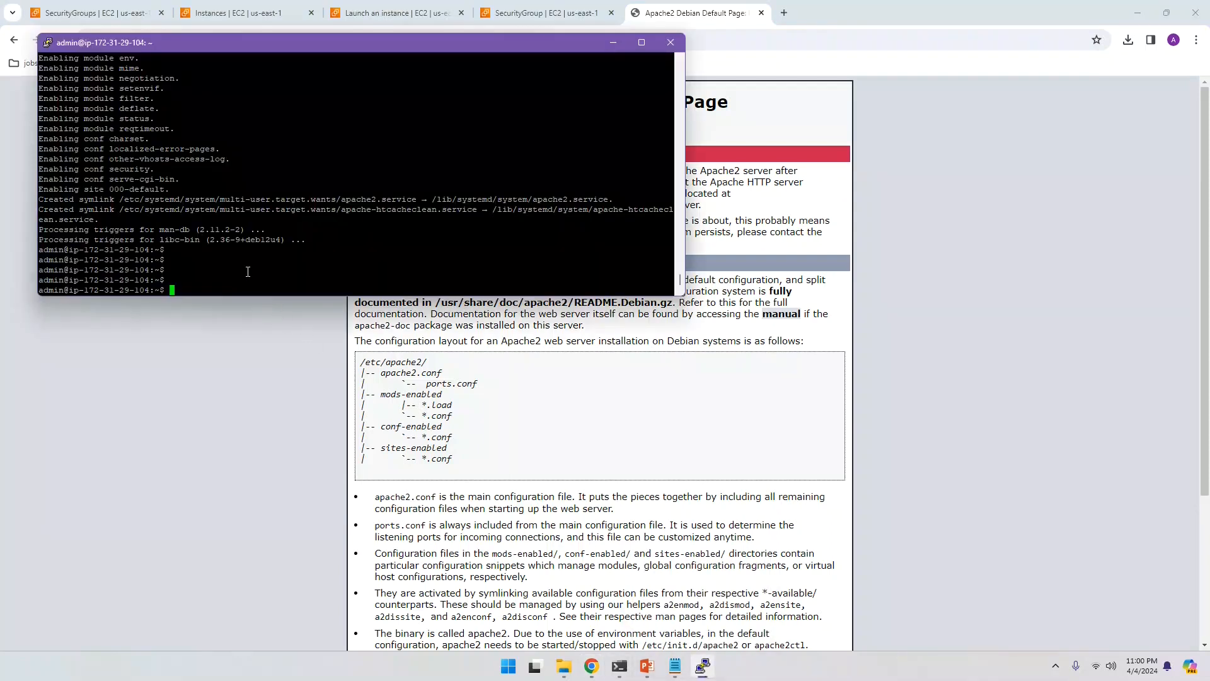
# Step: Change the shell's directory to /var/www/html/
pyautogui.write('cd')
pyautogui.write('//')
pyautogui.press('BackSpace')
pyautogui.write('var/www/html/')
pyautogui.press('Return')
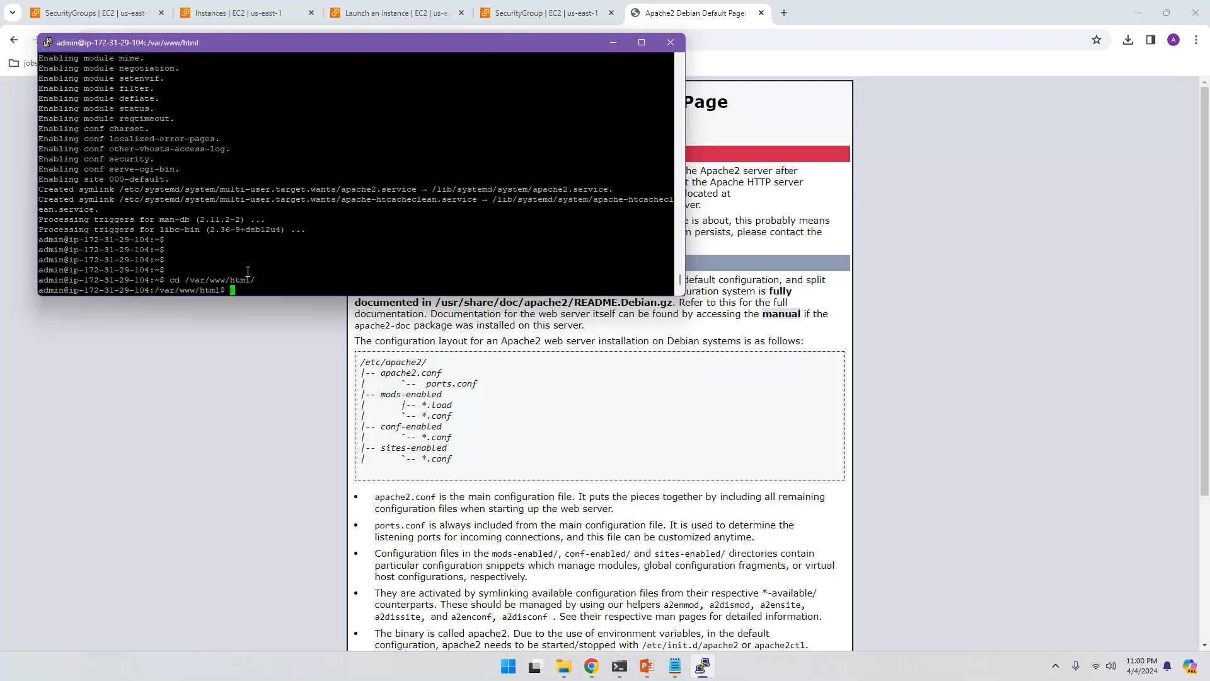
pyautogui.press('Return')
pyautogui.press('Return')
pyautogui.press('Return')
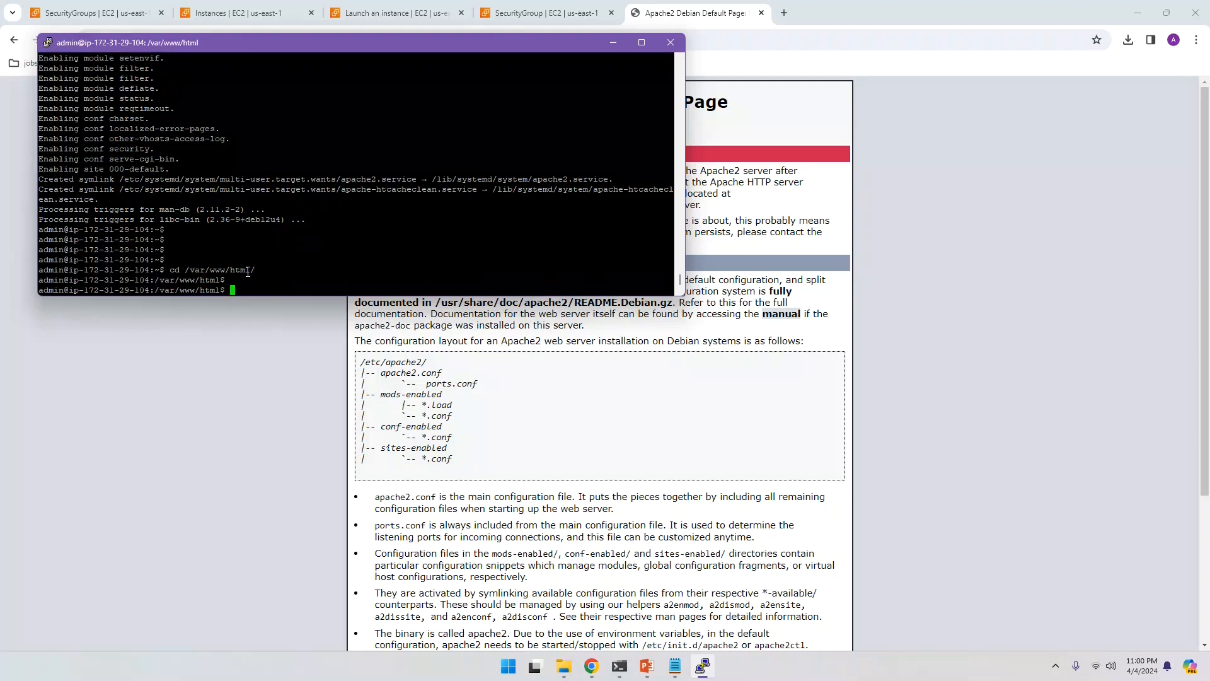
# Step: List the folder with 'ls -lrt' to confirm index.html is the only file
pyautogui.write('ls -lrt')
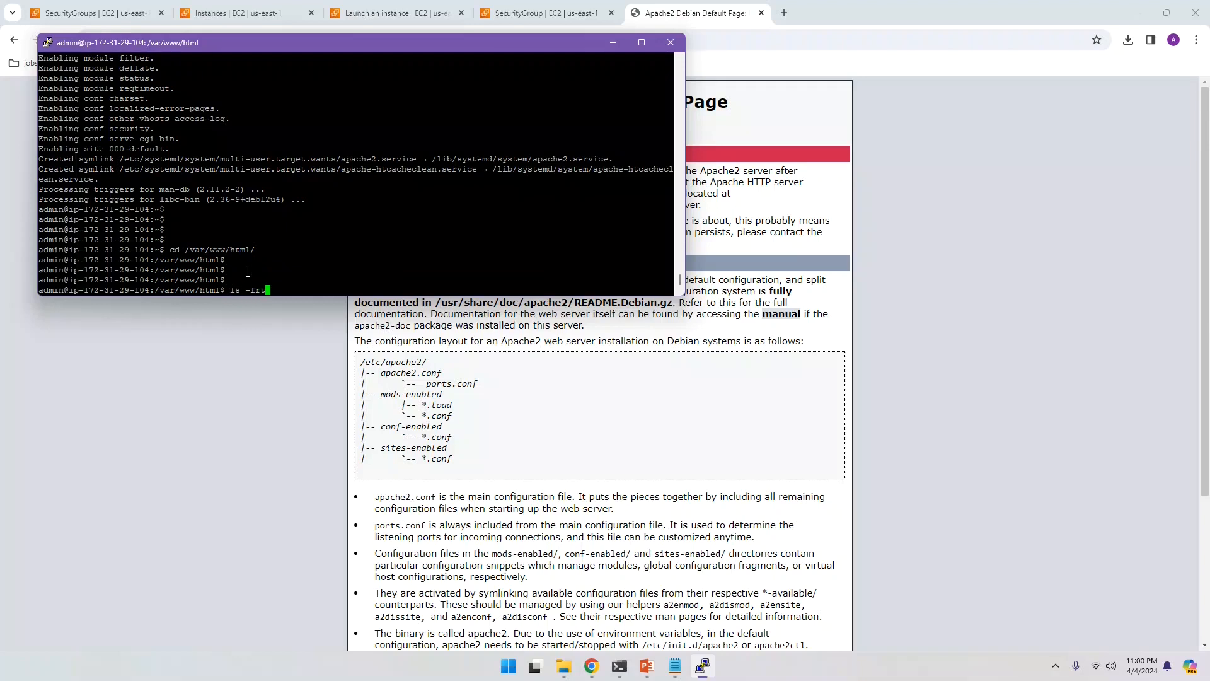
pyautogui.press('Return')
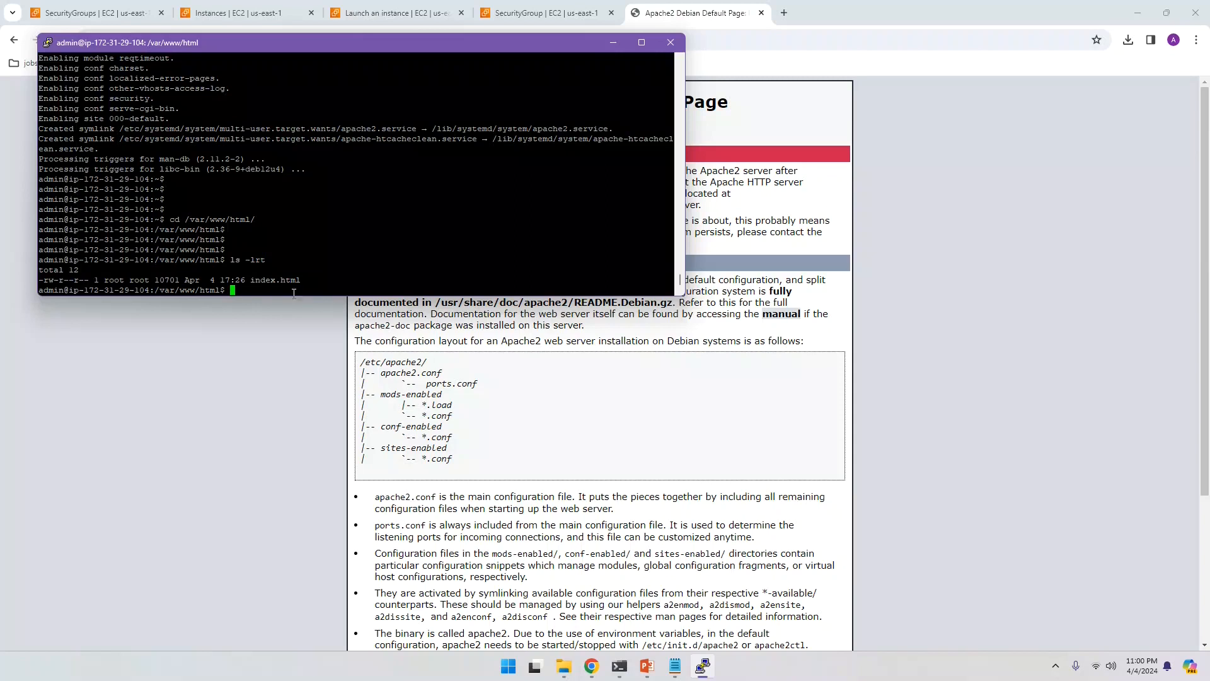
pyautogui.moveTo(247, 281); pyautogui.dragTo(313, 298)
pyautogui.click(418, 387)
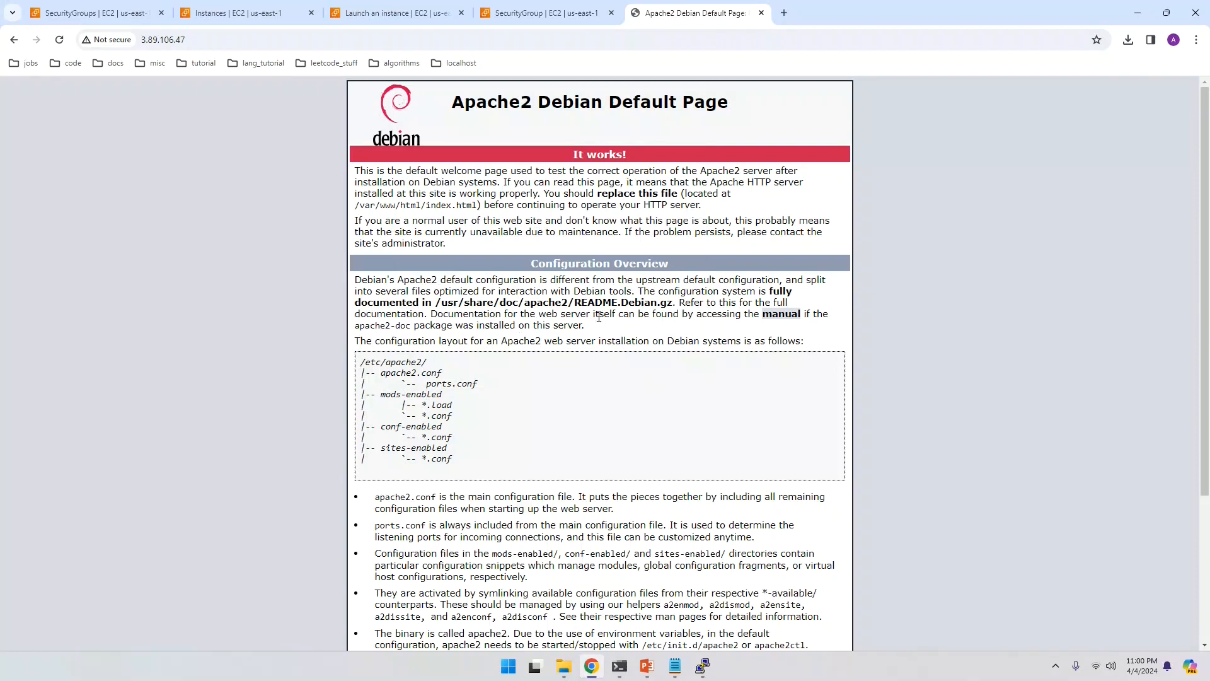
pyautogui.click(702, 666)
pyautogui.click(271, 235)
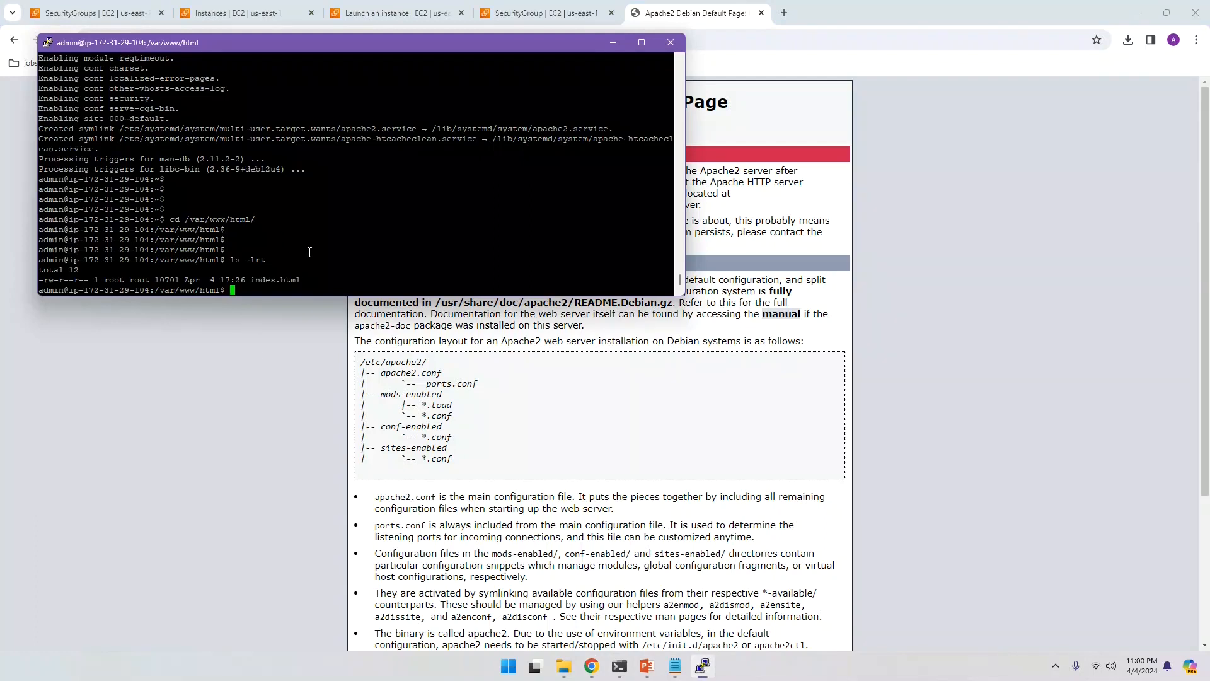
# Step: Open index.html in nano with 'sudo nano index.html'
pyautogui.press('Return')
pyautogui.press('Return')
pyautogui.press('Return')
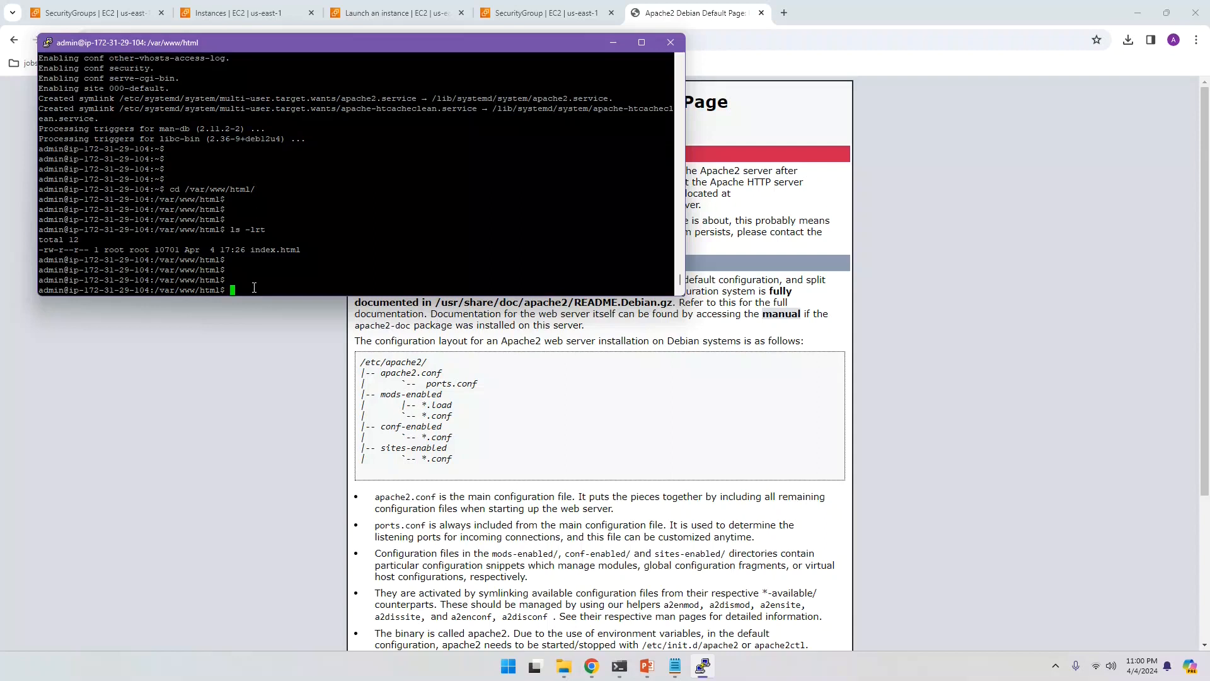
pyautogui.write('sudo nano index.html')
pyautogui.press('Return')
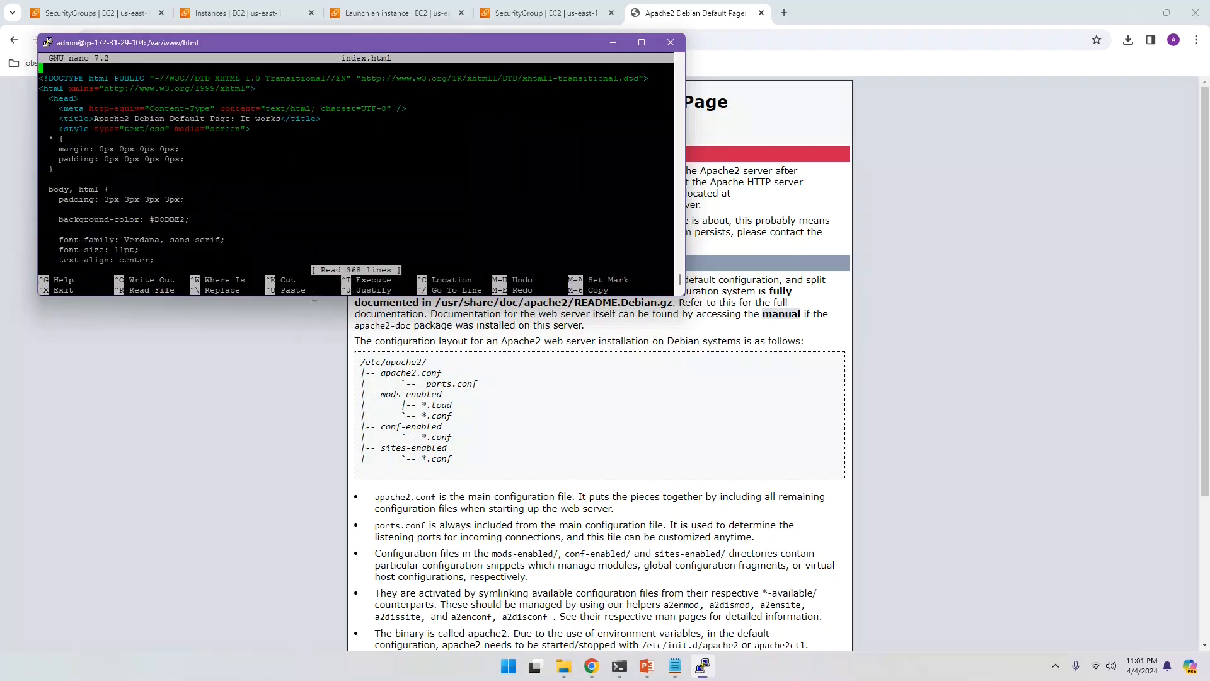
# Step: Enlarge the PuTTY window and page nano down to the 'This is the default welcome page' line
pyautogui.moveTo(313, 298); pyautogui.dragTo(309, 528)
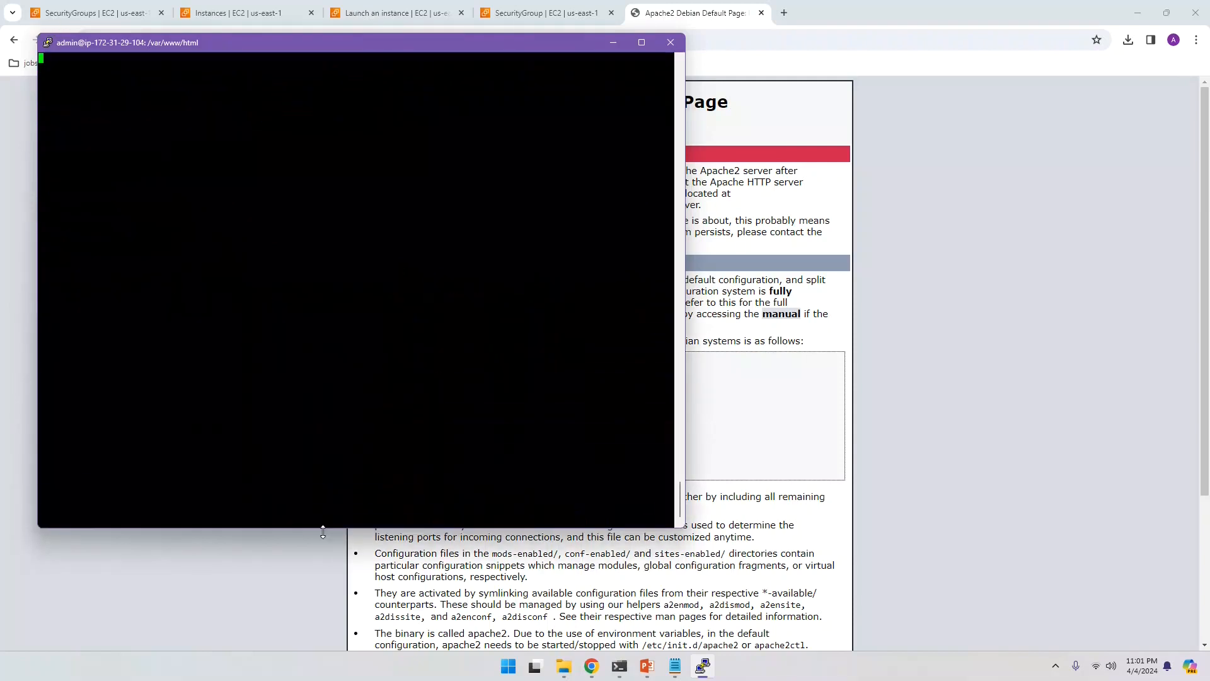
pyautogui.press('Down')
pyautogui.press('Down')
pyautogui.press('Down')
pyautogui.press('Down')
pyautogui.press('Down')
pyautogui.press('Down')
pyautogui.press('Down')
pyautogui.press('Down')
pyautogui.press('Down')
pyautogui.press('Down')
pyautogui.press('Down')
pyautogui.press('Down')
pyautogui.press('Down')
pyautogui.press('Down')
pyautogui.press('Down')
pyautogui.press('Down')
pyautogui.press('Down')
pyautogui.press('Down')
pyautogui.press('Down')
pyautogui.press('Down')
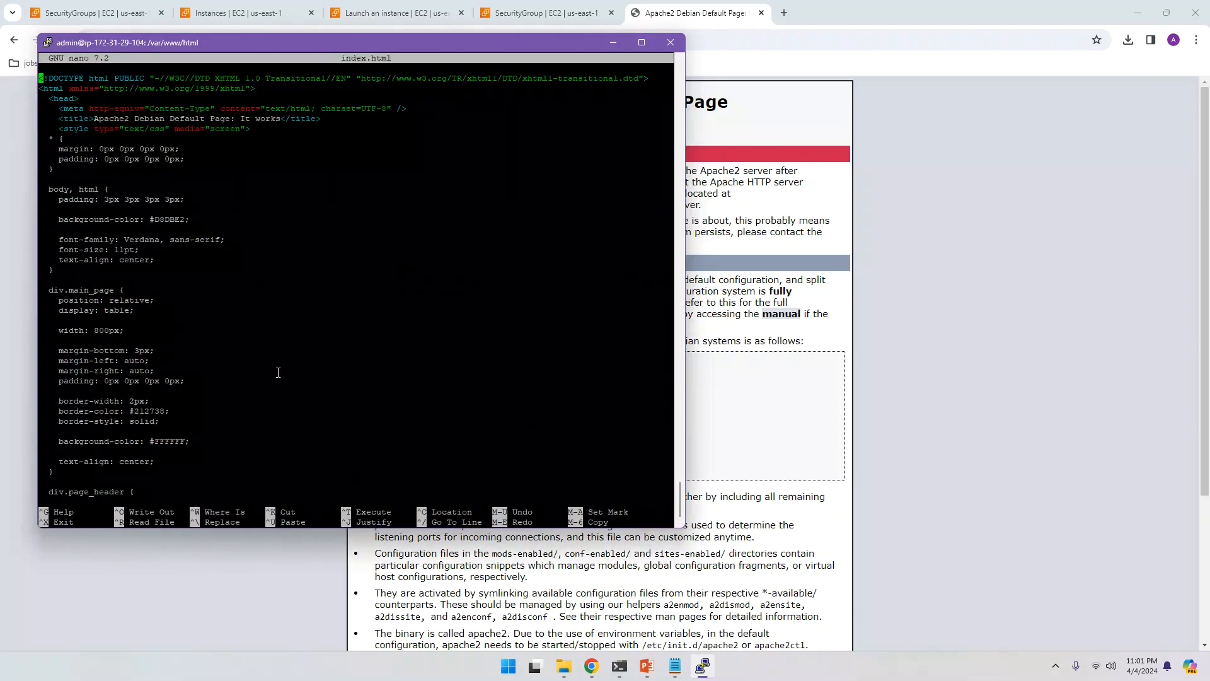
pyautogui.press('Down')
pyautogui.press('Down')
pyautogui.press('Down')
pyautogui.press('Down')
pyautogui.press('Down')
pyautogui.press('Down')
pyautogui.press('Down')
pyautogui.press('Down')
pyautogui.press('Down')
pyautogui.press('Down')
pyautogui.press('Down')
pyautogui.press('Down')
pyautogui.press('Down')
pyautogui.press('Down')
pyautogui.press('Down')
pyautogui.press('Down')
pyautogui.press('Down')
pyautogui.press('Down')
pyautogui.press('Down')
pyautogui.press('Down')
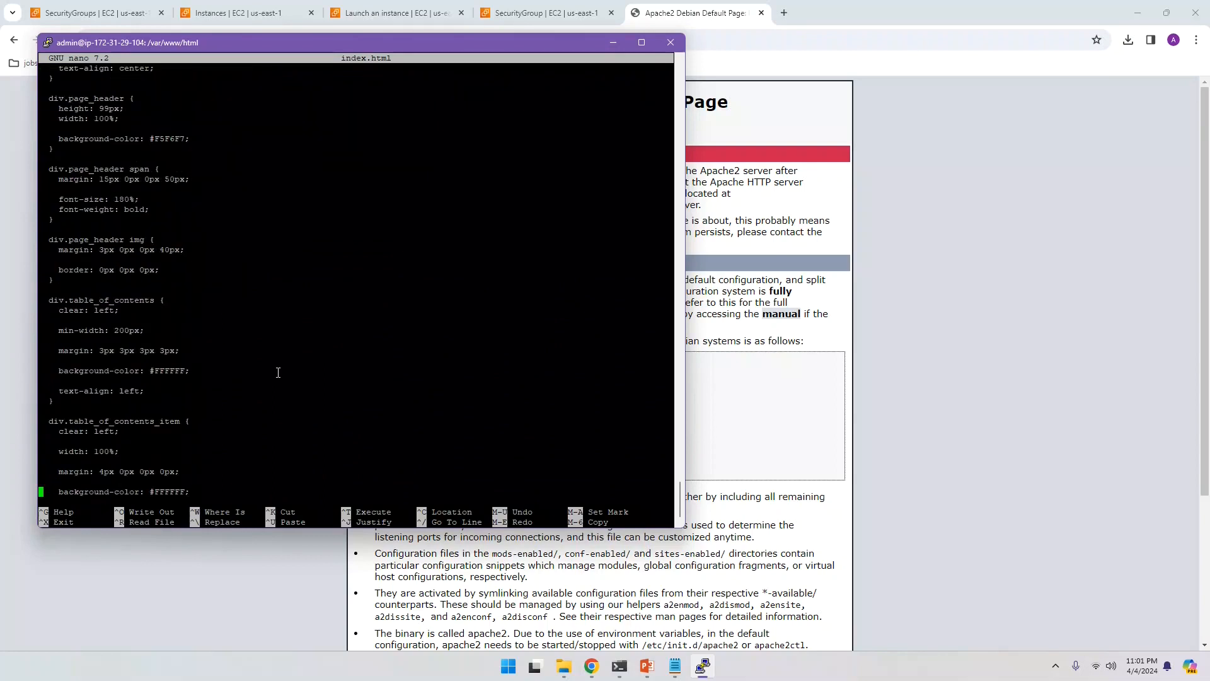
pyautogui.press('Down')
pyautogui.press('Down')
pyautogui.press('Down')
pyautogui.press('Down')
pyautogui.press('Down')
pyautogui.press('Down')
pyautogui.press('Down')
pyautogui.press('Down')
pyautogui.press('Down')
pyautogui.press('Down')
pyautogui.press('Down')
pyautogui.press('Down')
pyautogui.press('Down')
pyautogui.press('Down')
pyautogui.press('Down')
pyautogui.press('Down')
pyautogui.press('Down')
pyautogui.press('Down')
pyautogui.press('Down')
pyautogui.press('Down')
pyautogui.press('Down')
pyautogui.press('Down')
pyautogui.press('Down')
pyautogui.press('Down')
pyautogui.press('Down')
pyautogui.press('Down')
pyautogui.press('Down')
pyautogui.press('Down')
pyautogui.press('Down')
pyautogui.press('Down')
pyautogui.press('Down')
pyautogui.press('Down')
pyautogui.press('Down')
pyautogui.press('Down')
pyautogui.press('Down')
pyautogui.press('Down')
pyautogui.press('Down')
pyautogui.press('Down')
pyautogui.press('Down')
pyautogui.press('Down')
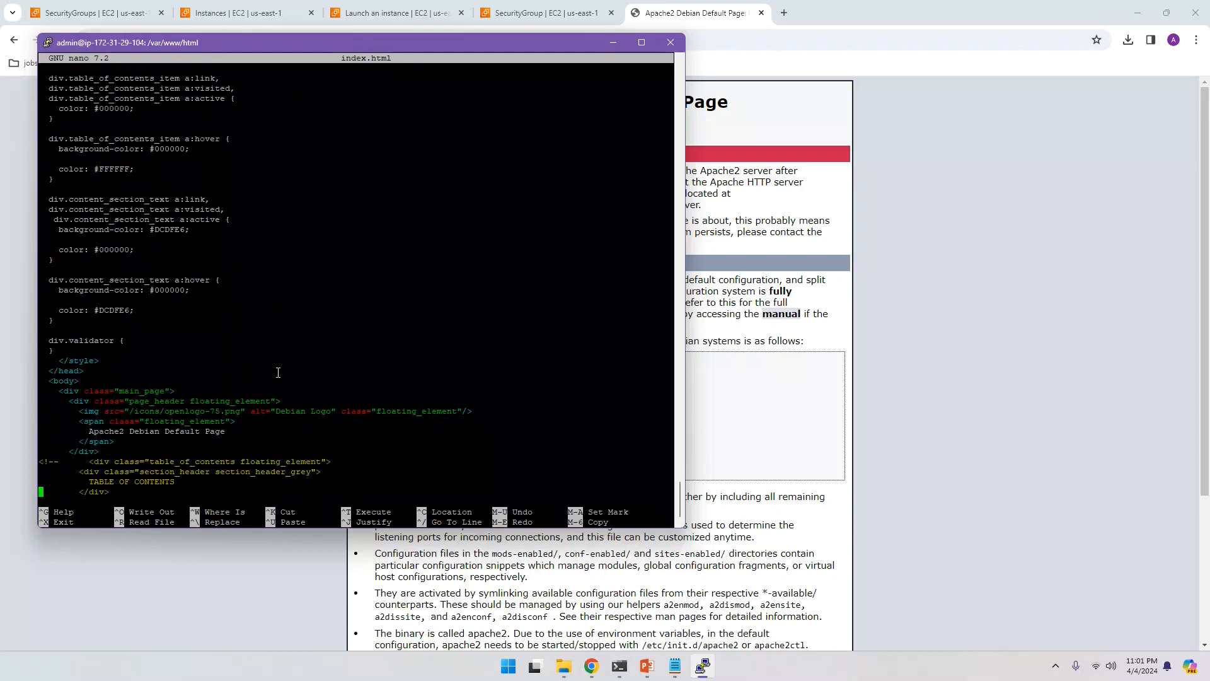
pyautogui.press('Down')
pyautogui.press('Down')
pyautogui.press('Down')
pyautogui.press('Down')
pyautogui.press('Down')
pyautogui.press('Down')
pyautogui.press('Down')
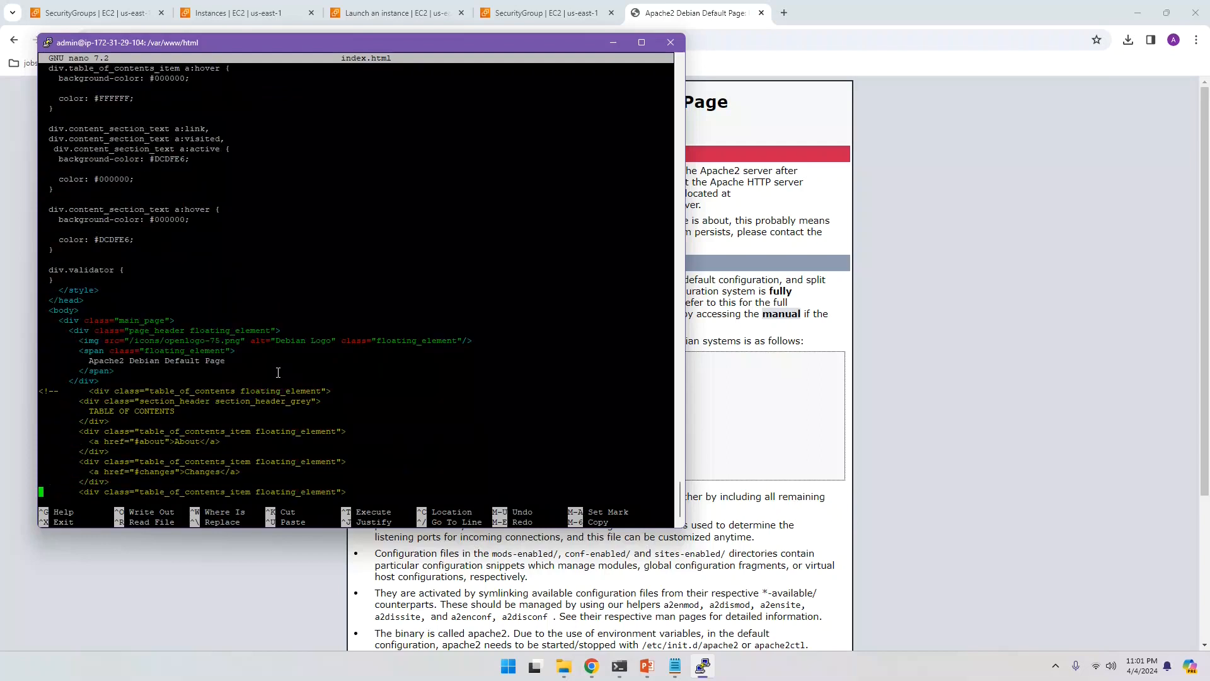
pyautogui.press('Down')
pyautogui.press('Down')
pyautogui.press('Down')
pyautogui.press('Down')
pyautogui.press('Down')
pyautogui.press('Down')
pyautogui.press('Down')
pyautogui.press('Down')
pyautogui.press('Down')
pyautogui.press('Down')
pyautogui.press('Down')
pyautogui.press('Down')
pyautogui.press('Down')
pyautogui.press('Down')
pyautogui.press('Down')
pyautogui.press('Down')
pyautogui.press('Down')
pyautogui.press('Down')
pyautogui.press('Down')
pyautogui.press('Down')
pyautogui.press('Up')
pyautogui.press('Up')
pyautogui.press('Up')
pyautogui.press('Up')
pyautogui.press('Up')
pyautogui.press('Up')
pyautogui.press('Up')
pyautogui.press('Up')
pyautogui.press('Up')
pyautogui.press('Up')
pyautogui.press('Up')
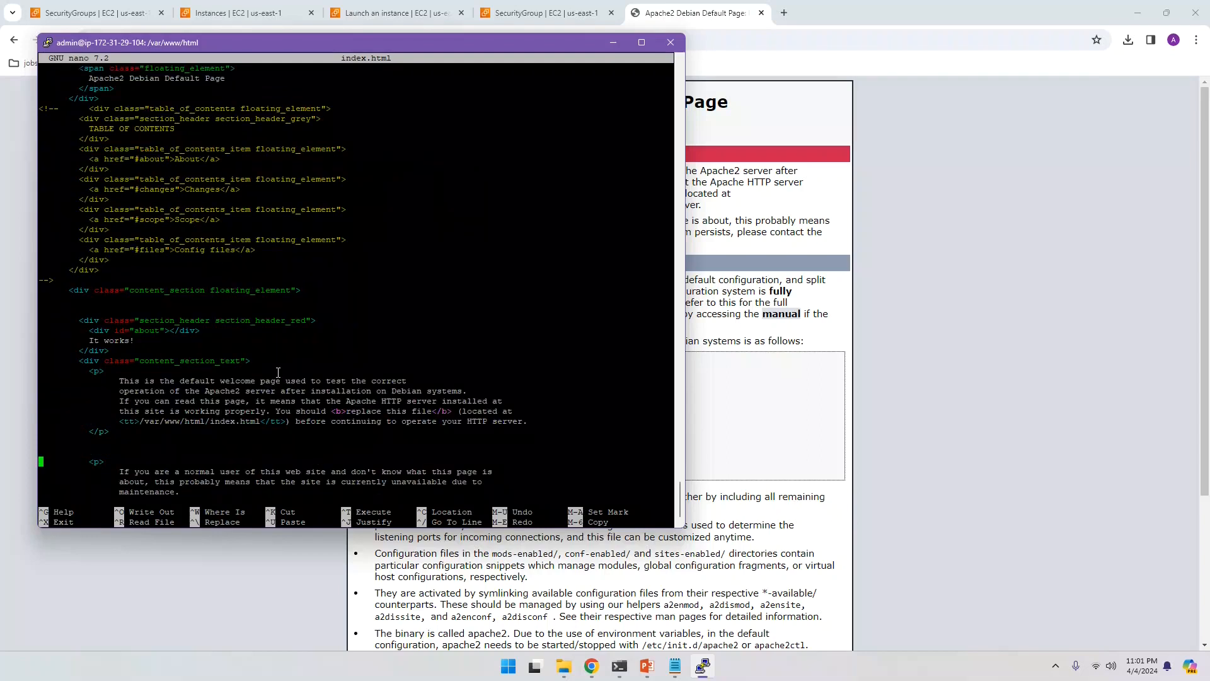
pyautogui.press('Right')
pyautogui.press('Right')
pyautogui.press('Right')
pyautogui.press('Right')
pyautogui.press('Right')
pyautogui.press('Right')
pyautogui.press('Right')
pyautogui.press('Right')
pyautogui.press('Right')
pyautogui.press('Right')
pyautogui.press('Right')
pyautogui.press('Right')
pyautogui.press('Right')
pyautogui.press('Right')
pyautogui.press('Right')
pyautogui.press('Right')
pyautogui.press('Right')
pyautogui.press('Right')
pyautogui.press('Right')
pyautogui.press('Right')
pyautogui.press('Left')
pyautogui.press('Left')
# Step: Check the paragraph's opening words on the live page in Chrome, then return to the terminal
pyautogui.click(698, 195)
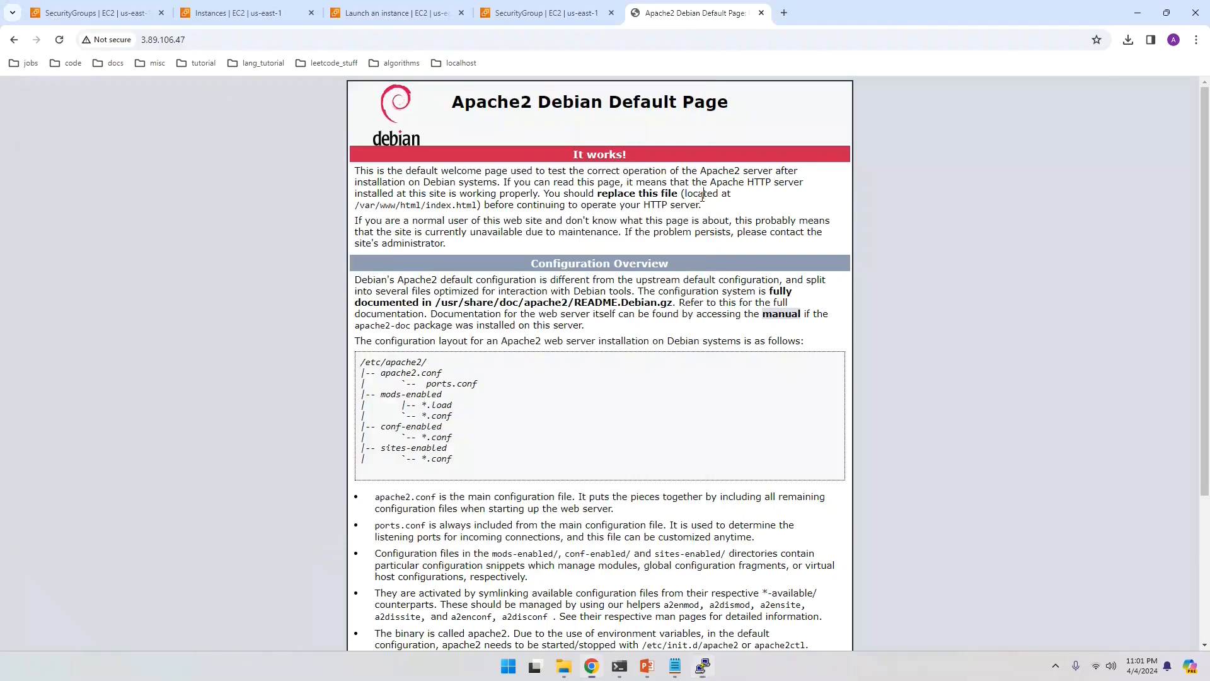
pyautogui.moveTo(354, 171); pyautogui.dragTo(458, 168)
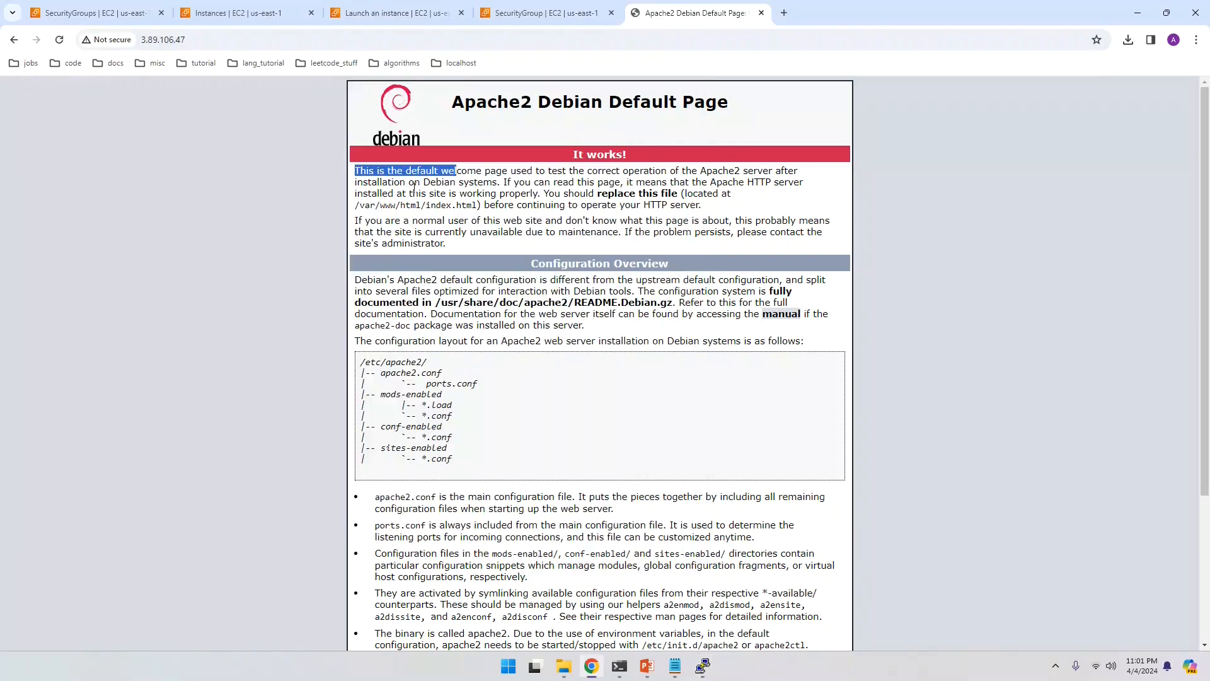
pyautogui.click(376, 174)
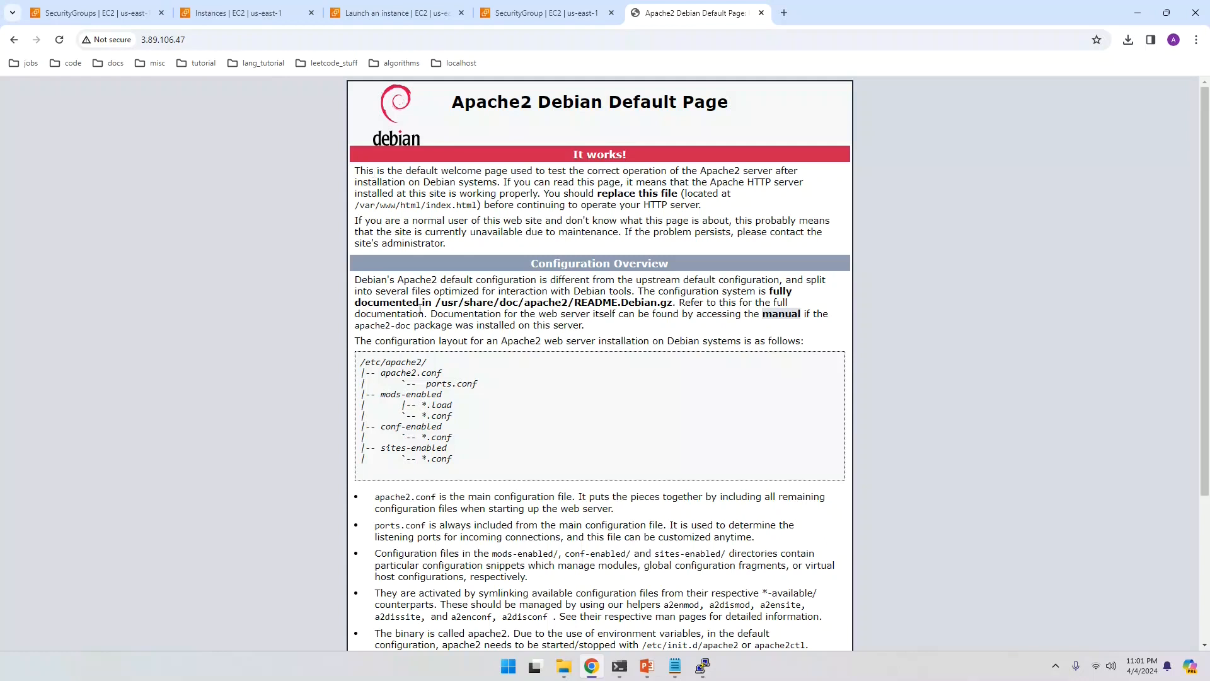
pyautogui.click(702, 666)
# Step: Prepend 'HELLO...' to the welcome paragraph in index.html, save it, and exit nano
pyautogui.press('Left')
pyautogui.press('Left')
pyautogui.press('Left')
pyautogui.press('Left')
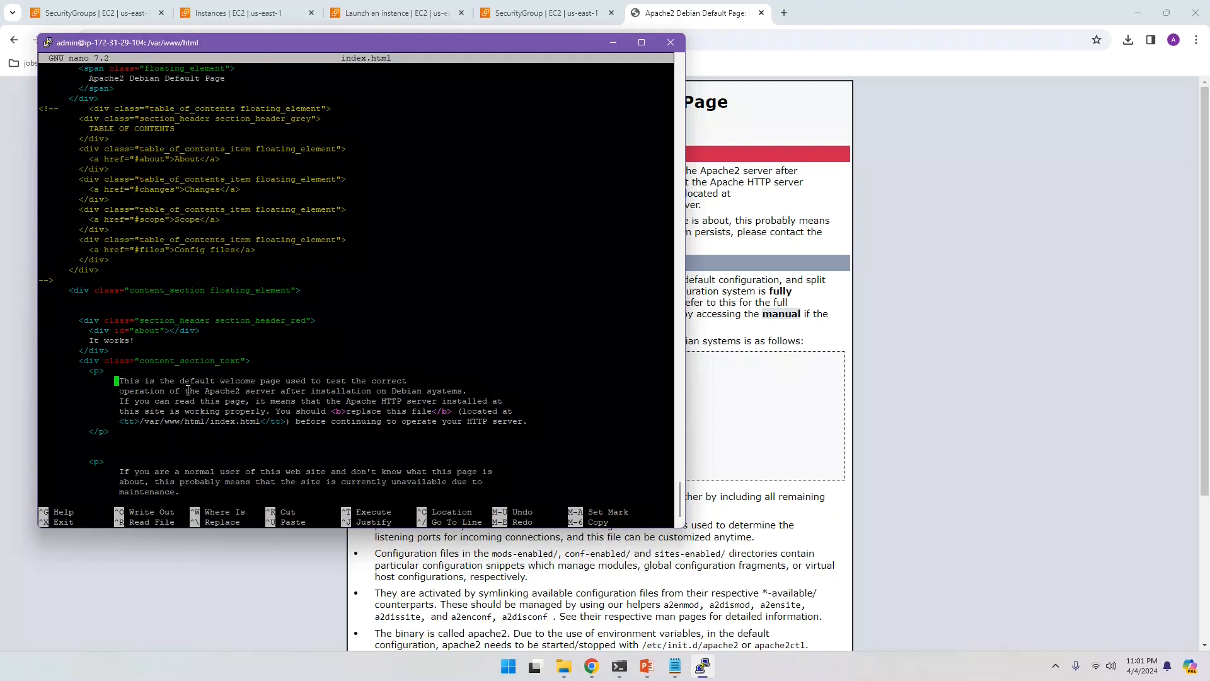
pyautogui.write('H ')
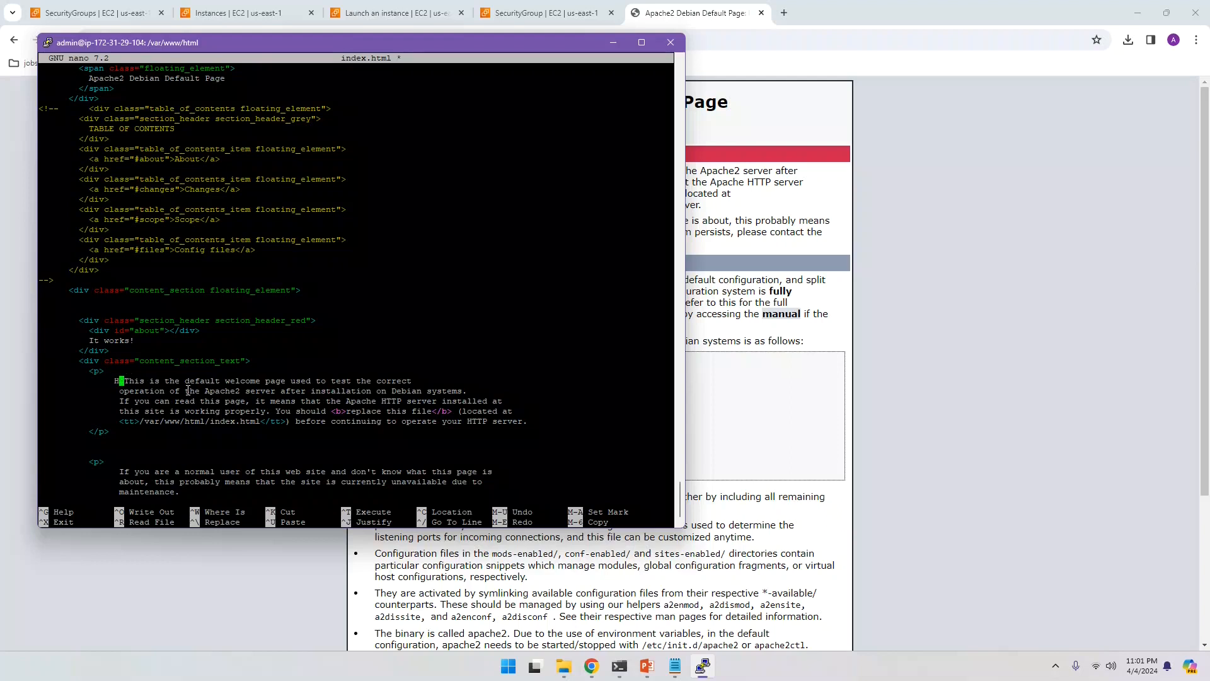
pyautogui.write('ELLO')
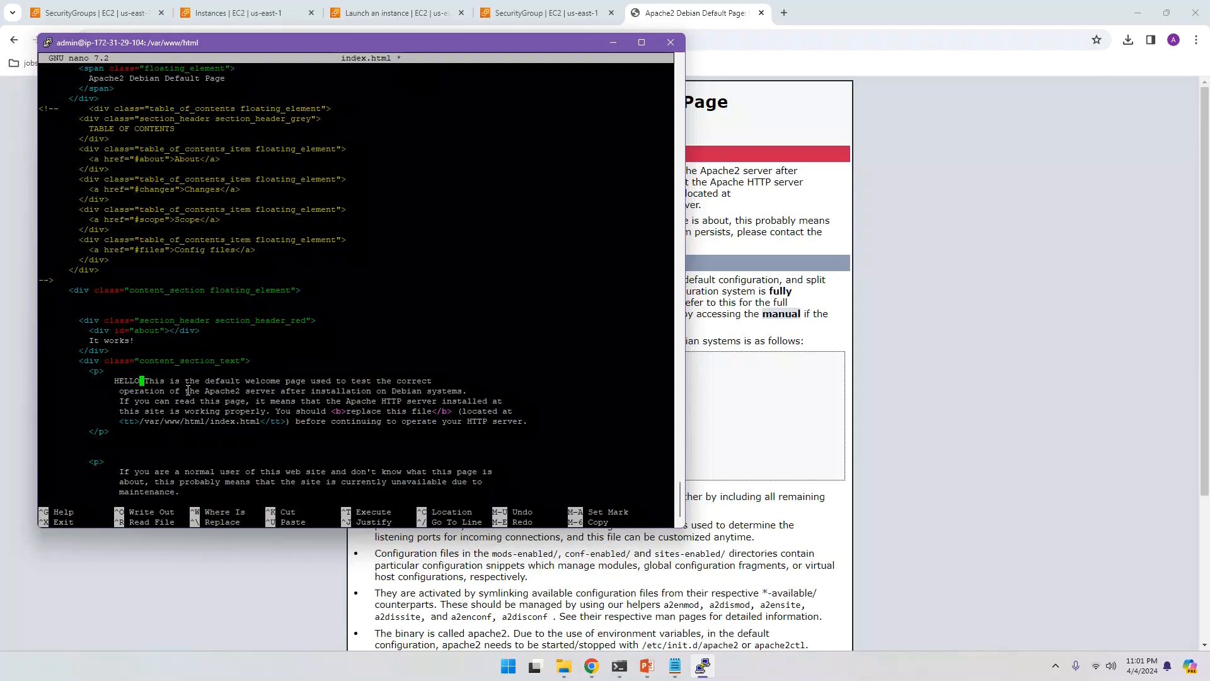
pyautogui.write('...')
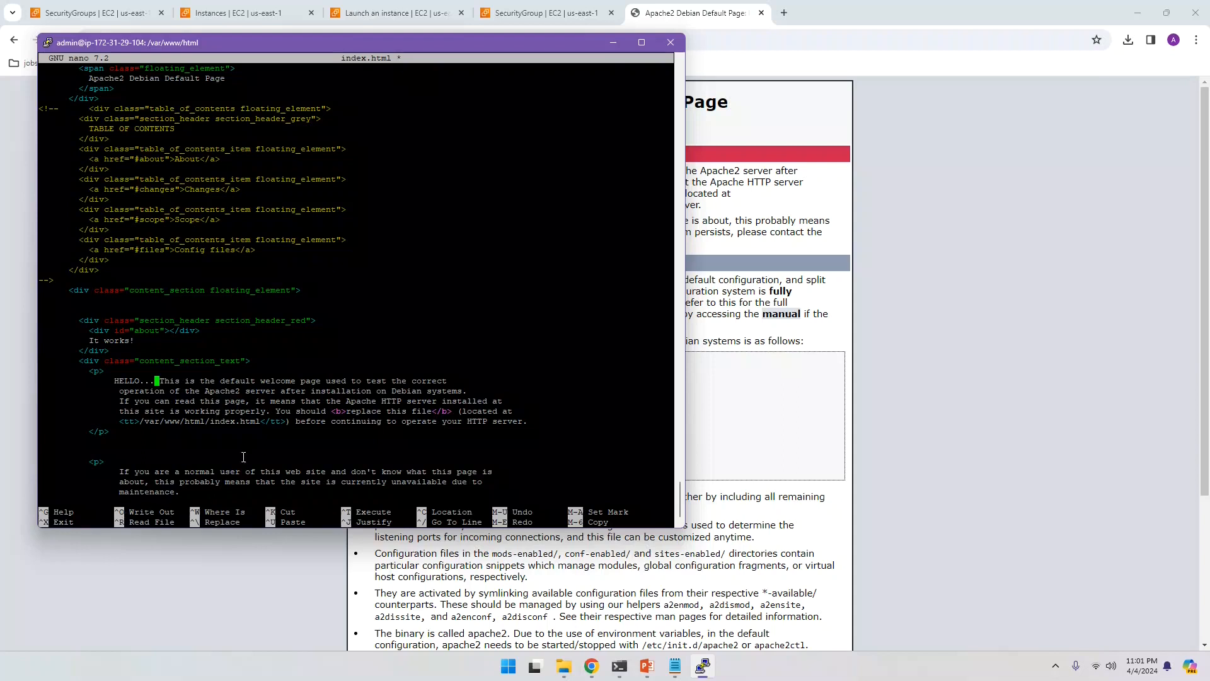
pyautogui.hotkey('ctrl', 'o')
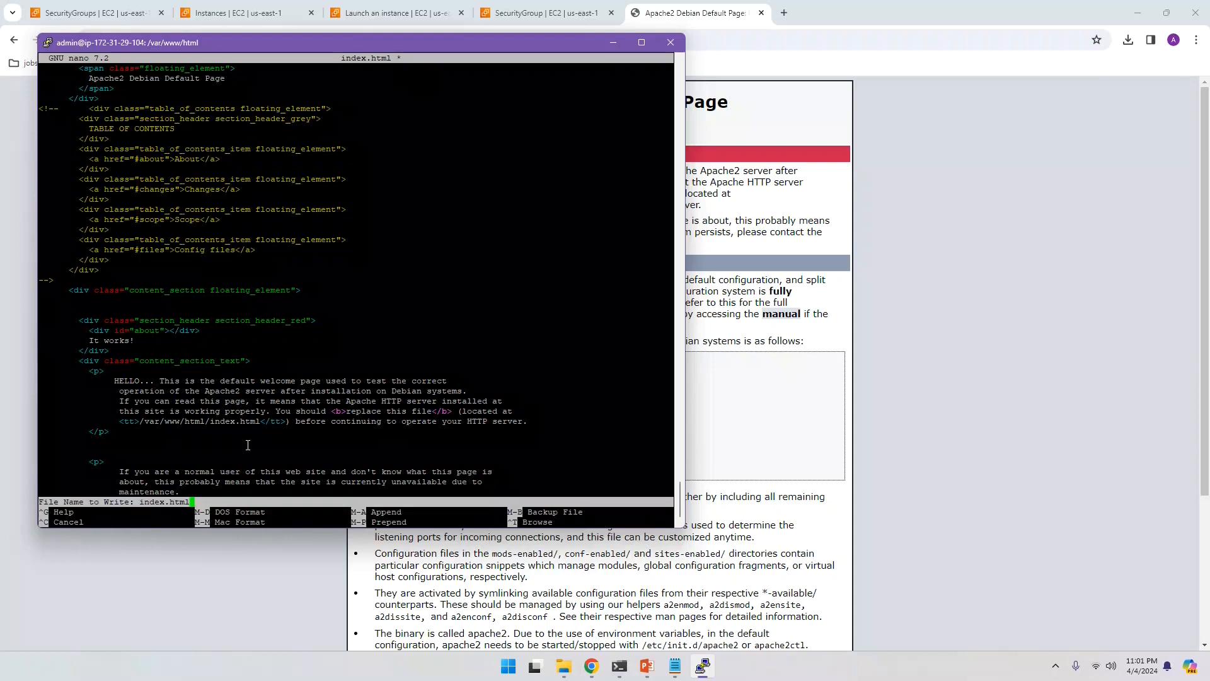
pyautogui.press('Return')
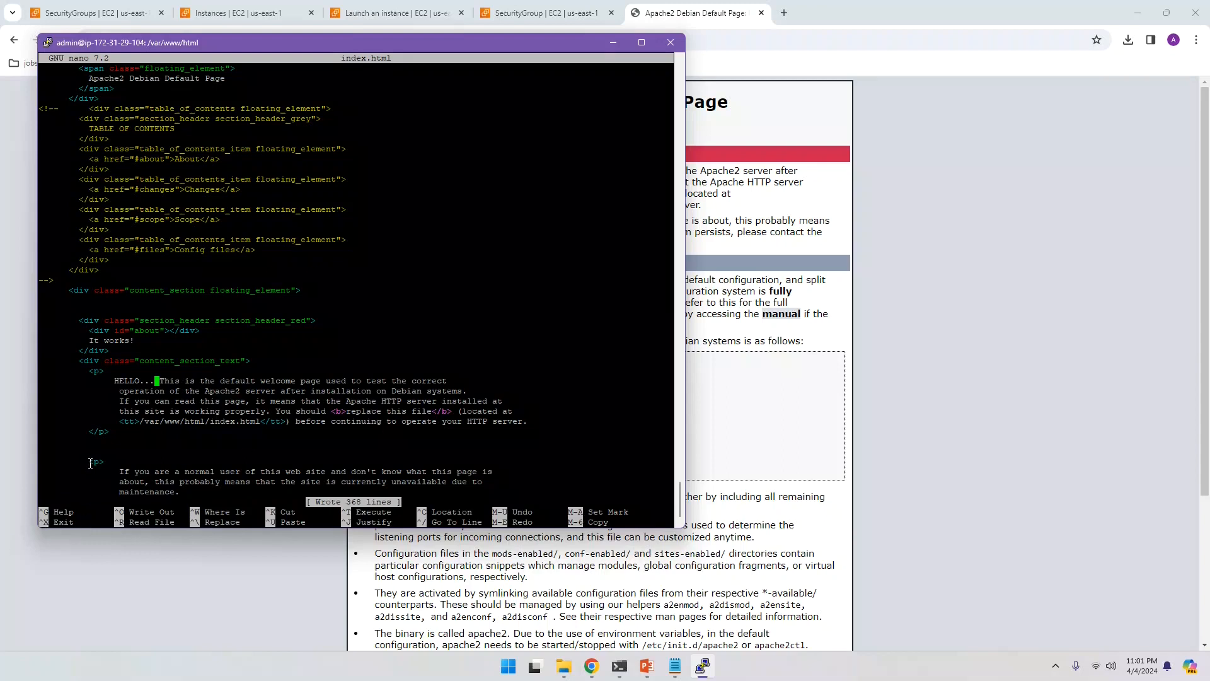
pyautogui.hotkey('ctrl', 'x')
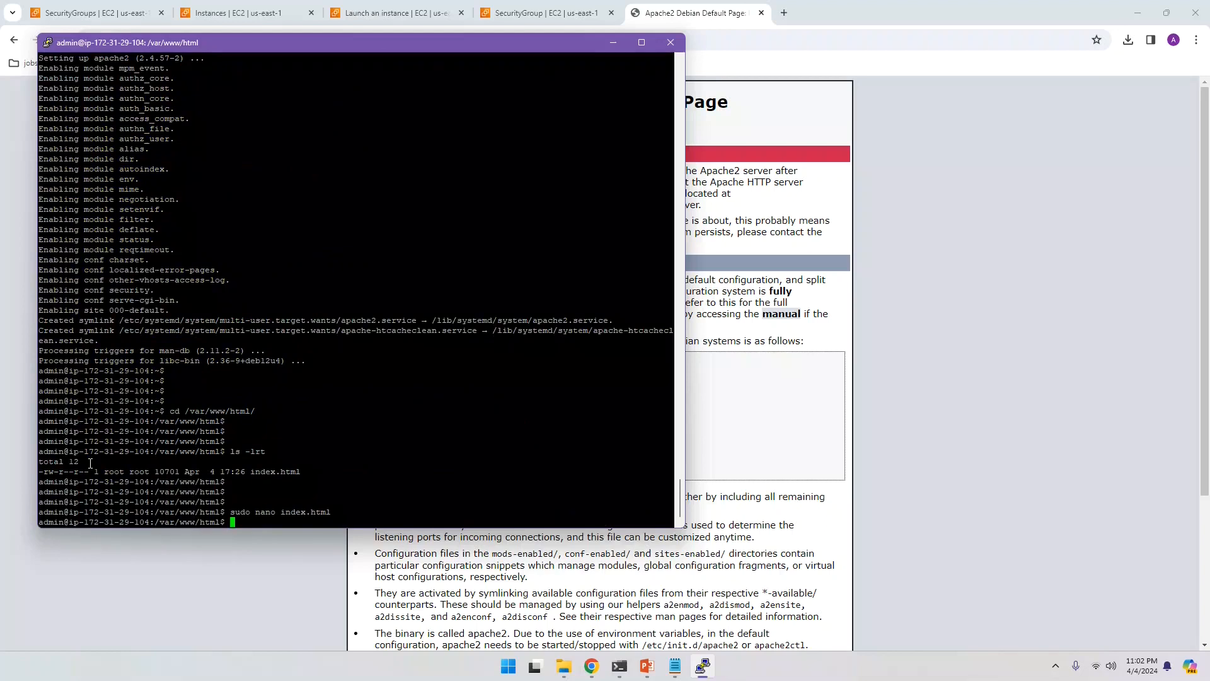
# Step: Reload 3.89.106.47 in Chrome and confirm the first paragraph now begins with HELLO...
pyautogui.click(705, 397)
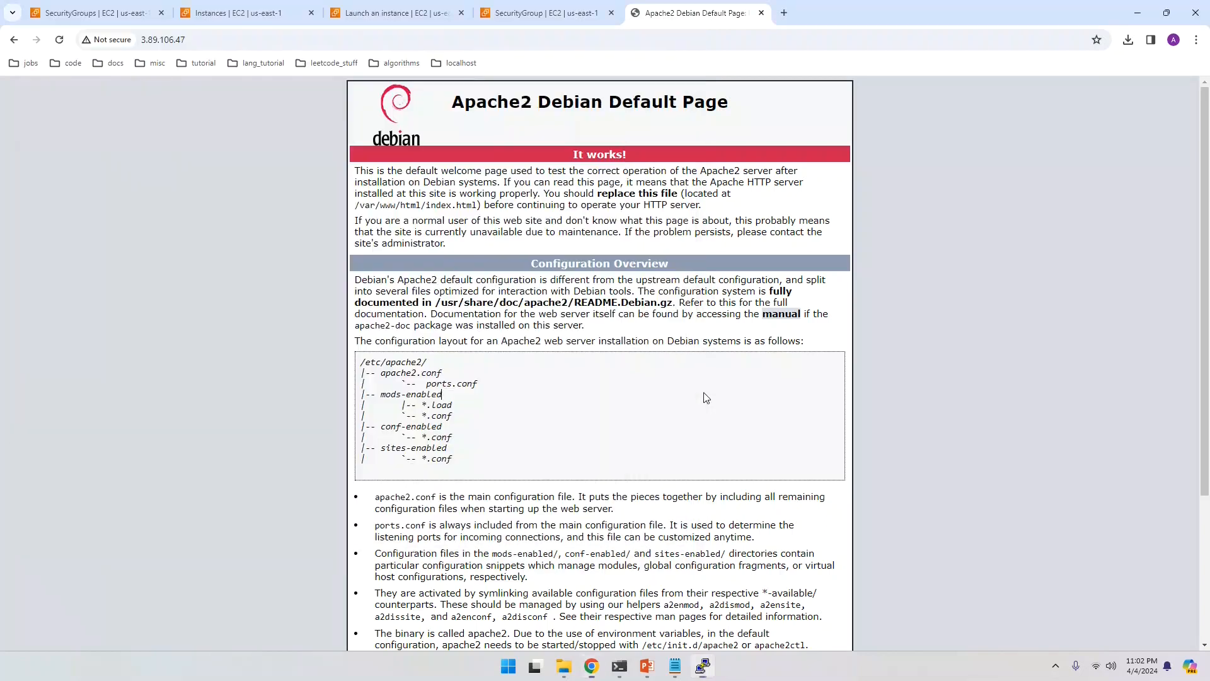
pyautogui.click(210, 41)
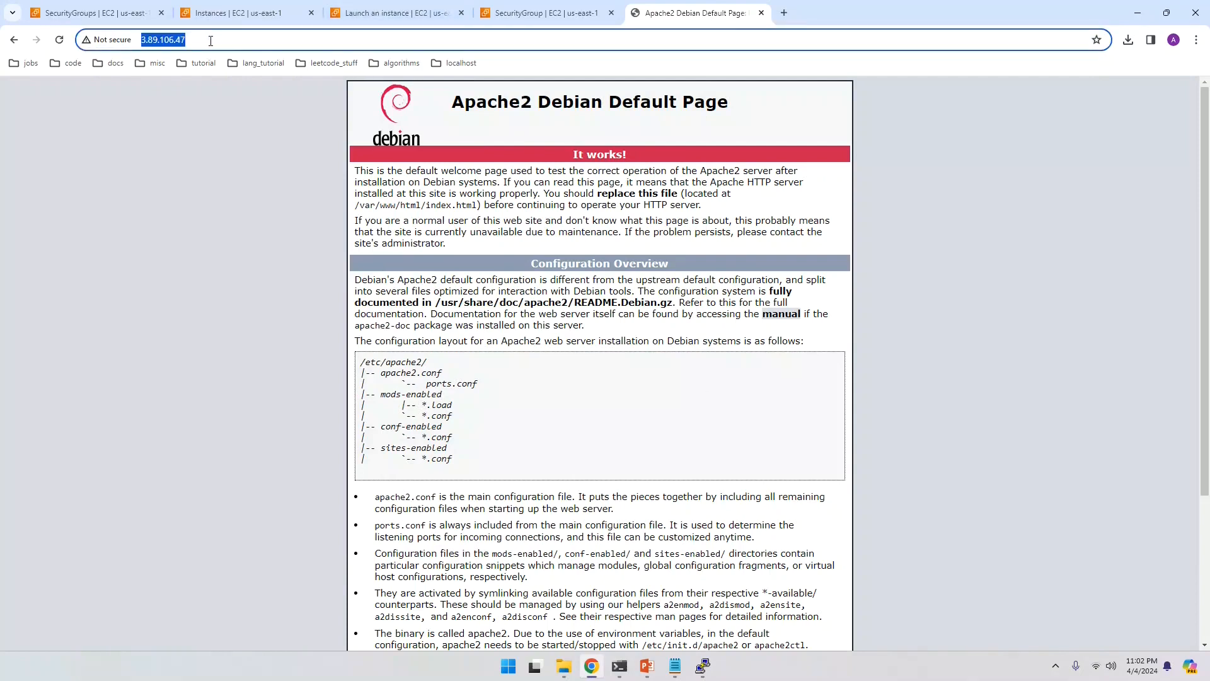
pyautogui.click(59, 40)
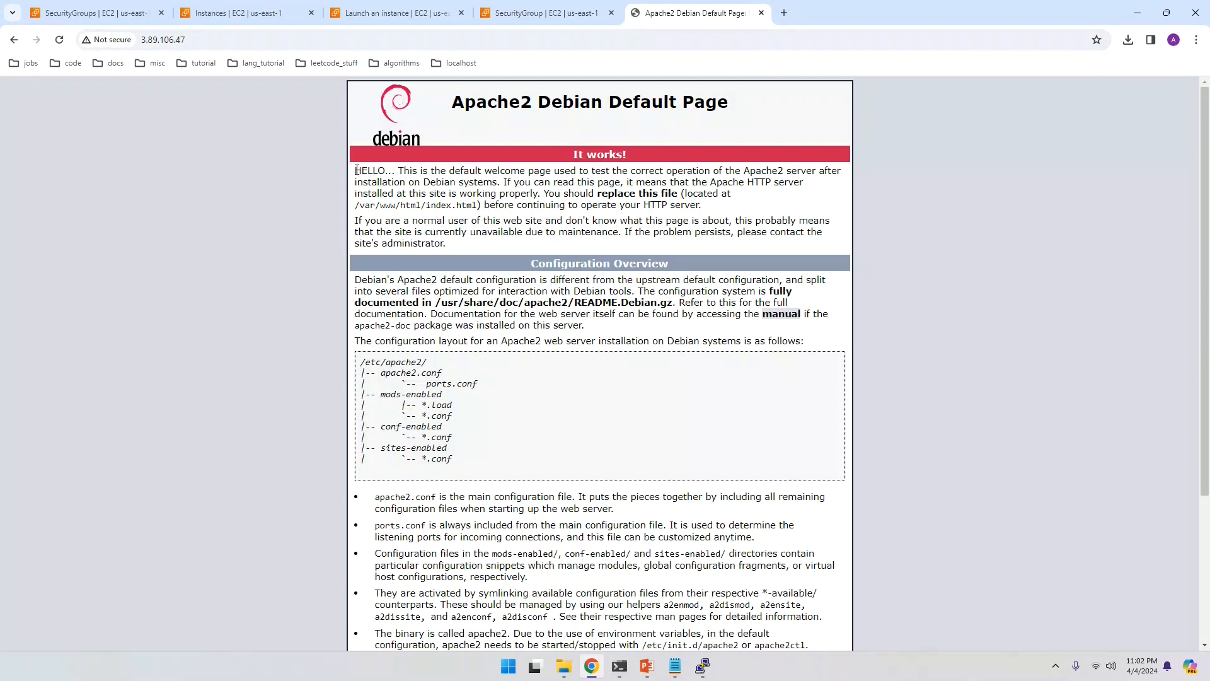
pyautogui.moveTo(356, 170); pyautogui.dragTo(396, 170)
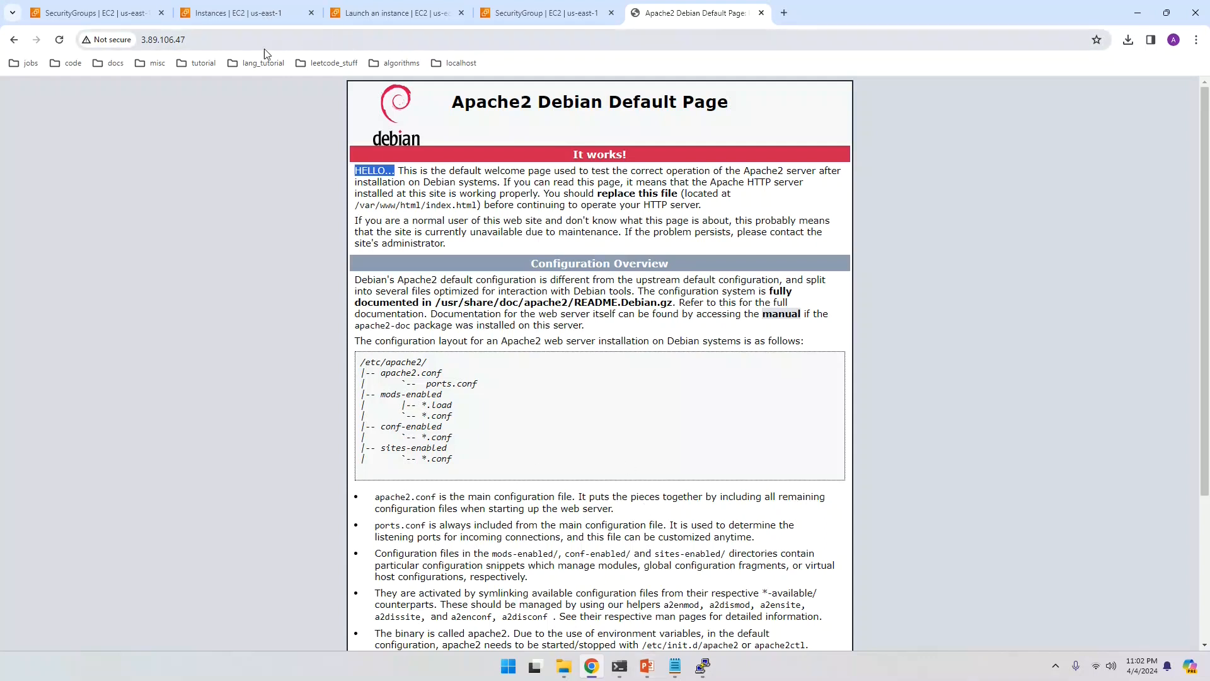
# Step: Back in PuTTY, start typing a wget command at the shell prompt
pyautogui.click(702, 666)
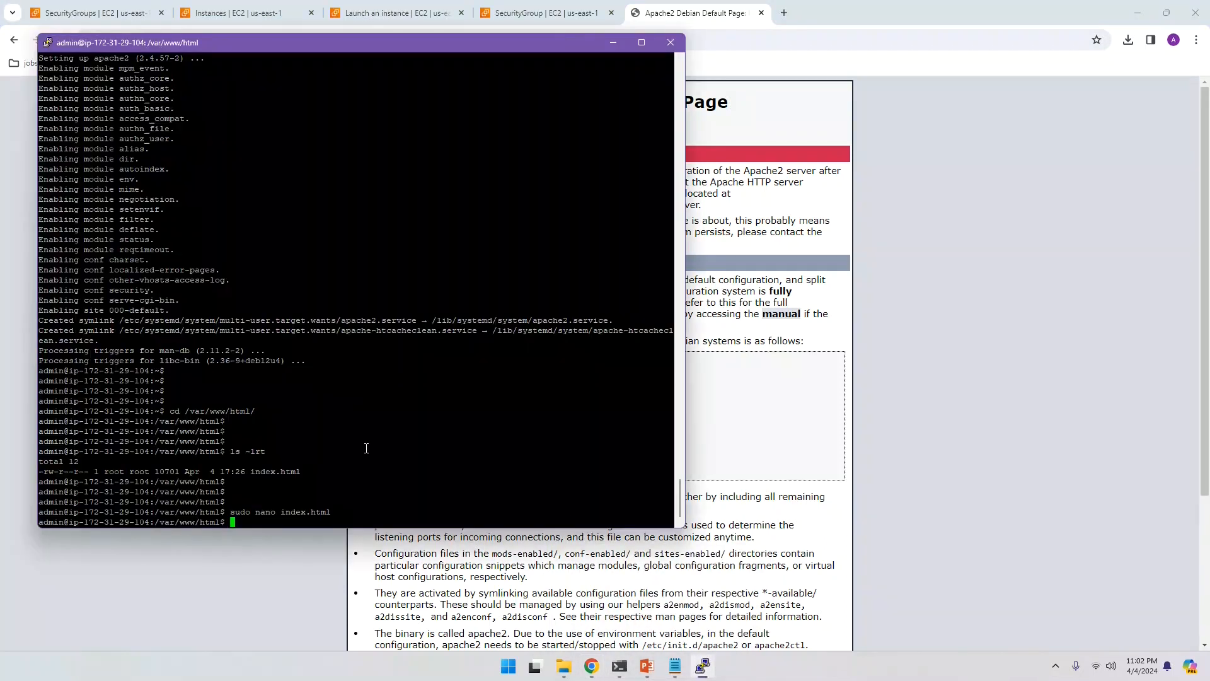
pyautogui.press('Return')
pyautogui.press('Return')
pyautogui.press('Return')
pyautogui.press('Return')
pyautogui.write('wget')
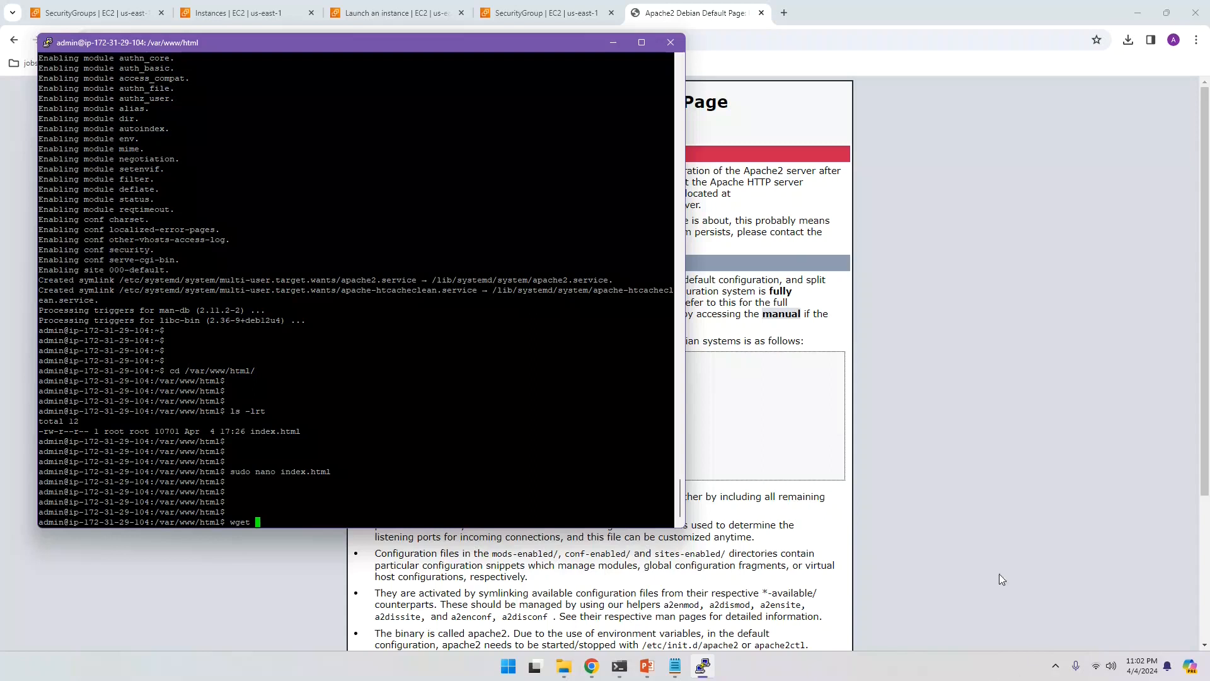
# Step: Bring Chrome's Apache2 Debian Default Page back in front of PuTTY
pyautogui.click(591, 666)
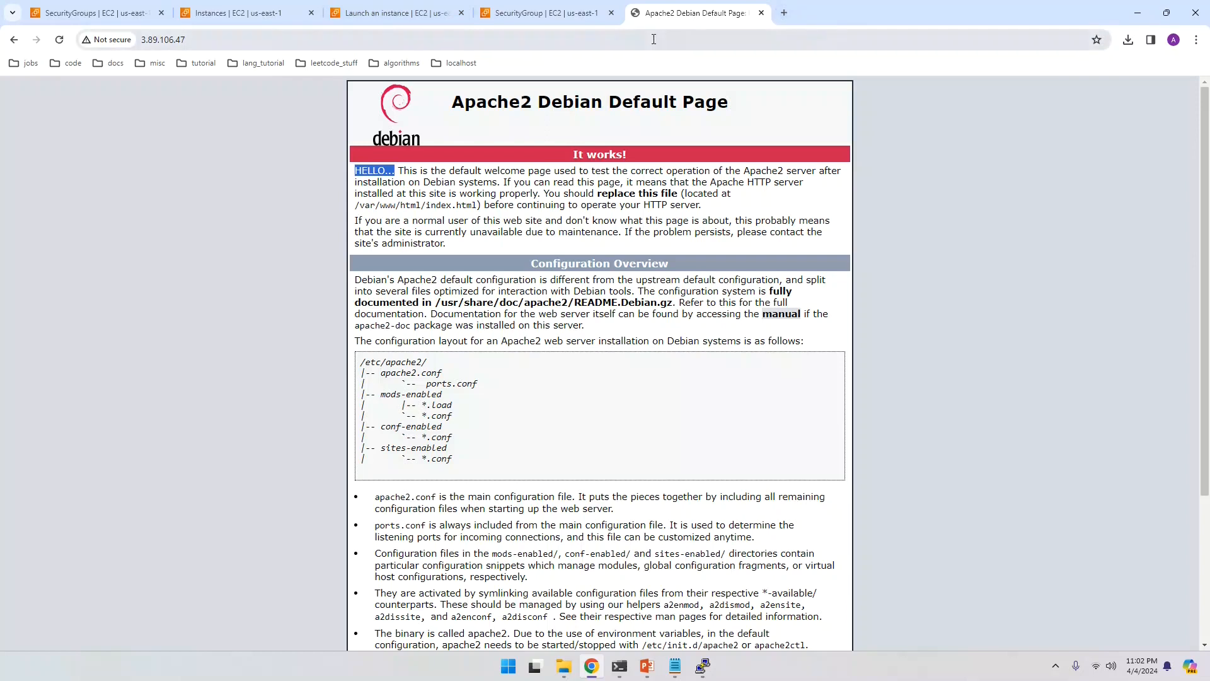
# Step: In a new tab, go to the Free CSS templates site and open the Listrace template page
pyautogui.click(785, 12)
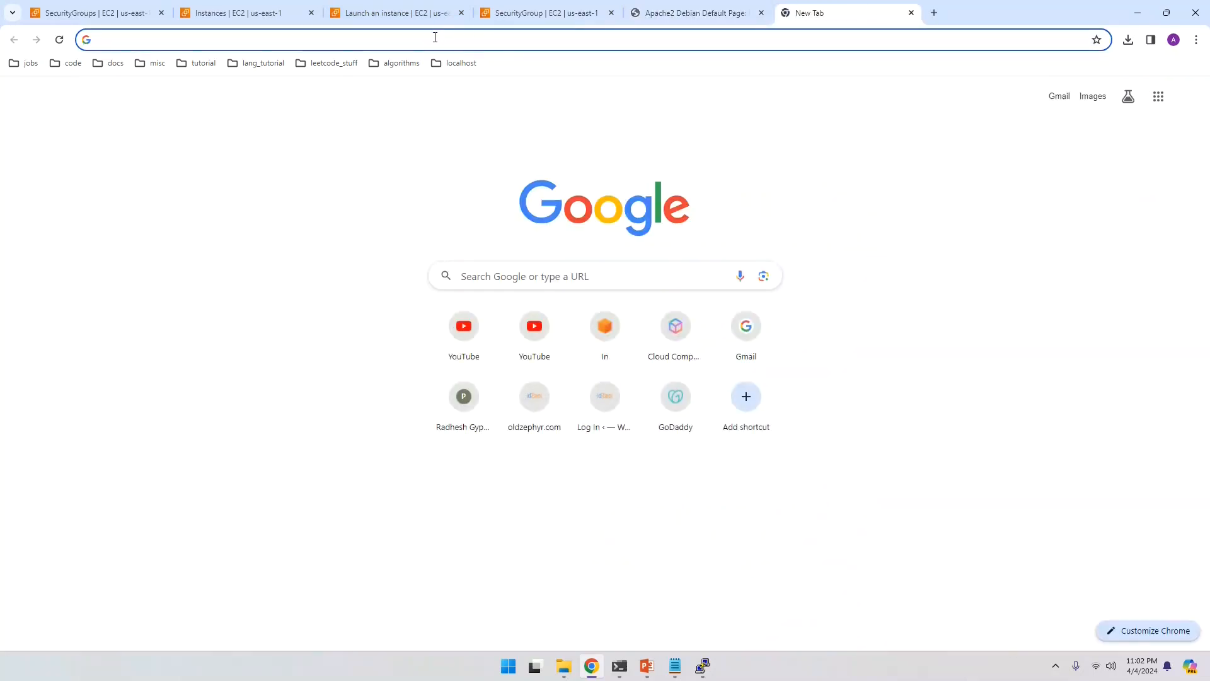
pyautogui.click(435, 37)
pyautogui.write('www.free-css.com/free-css-templates')
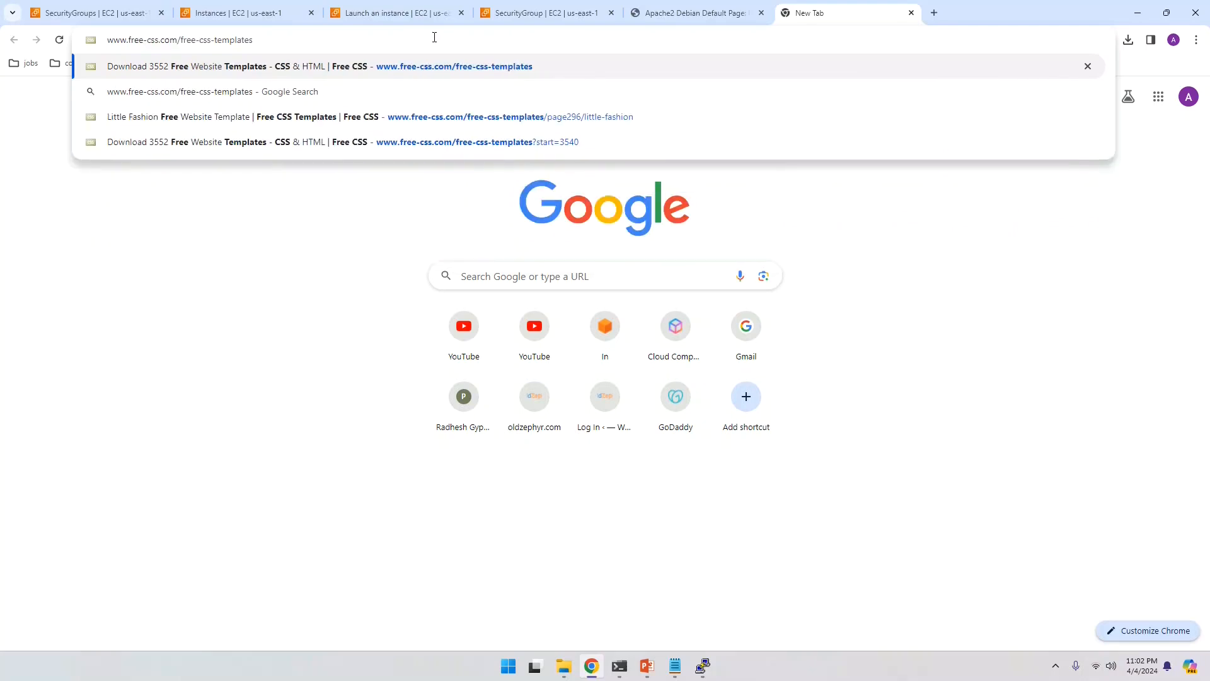
pyautogui.press('Return')
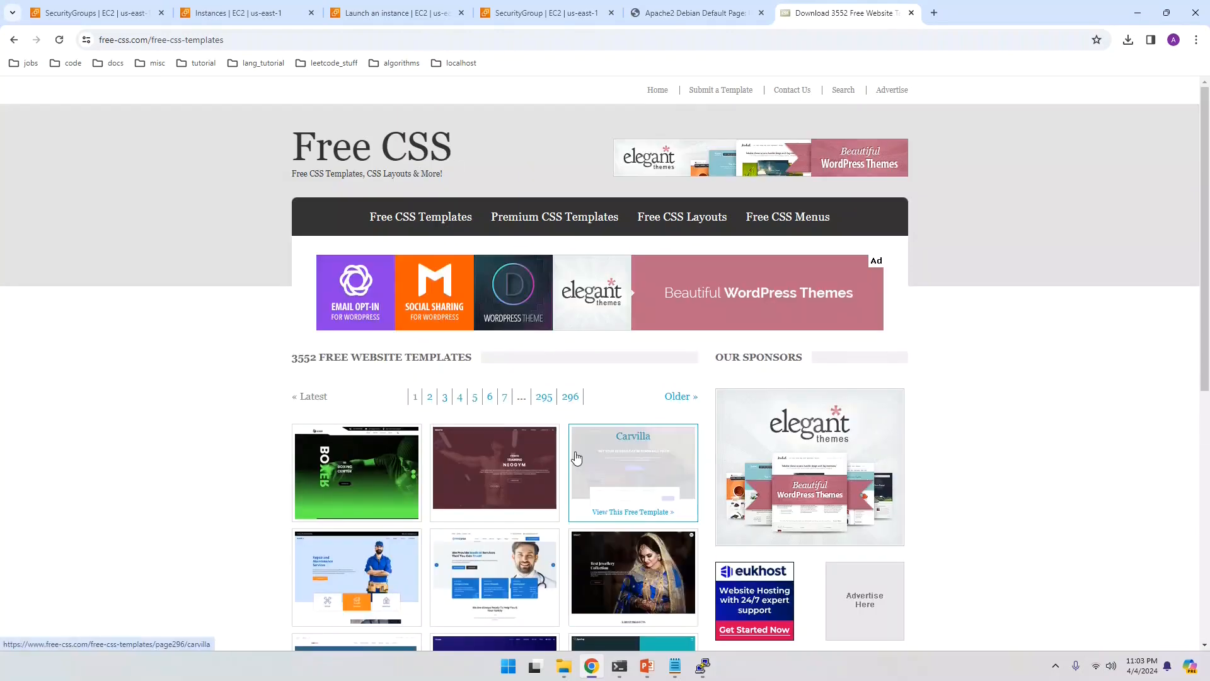
pyautogui.scroll(-5, 586, 562)
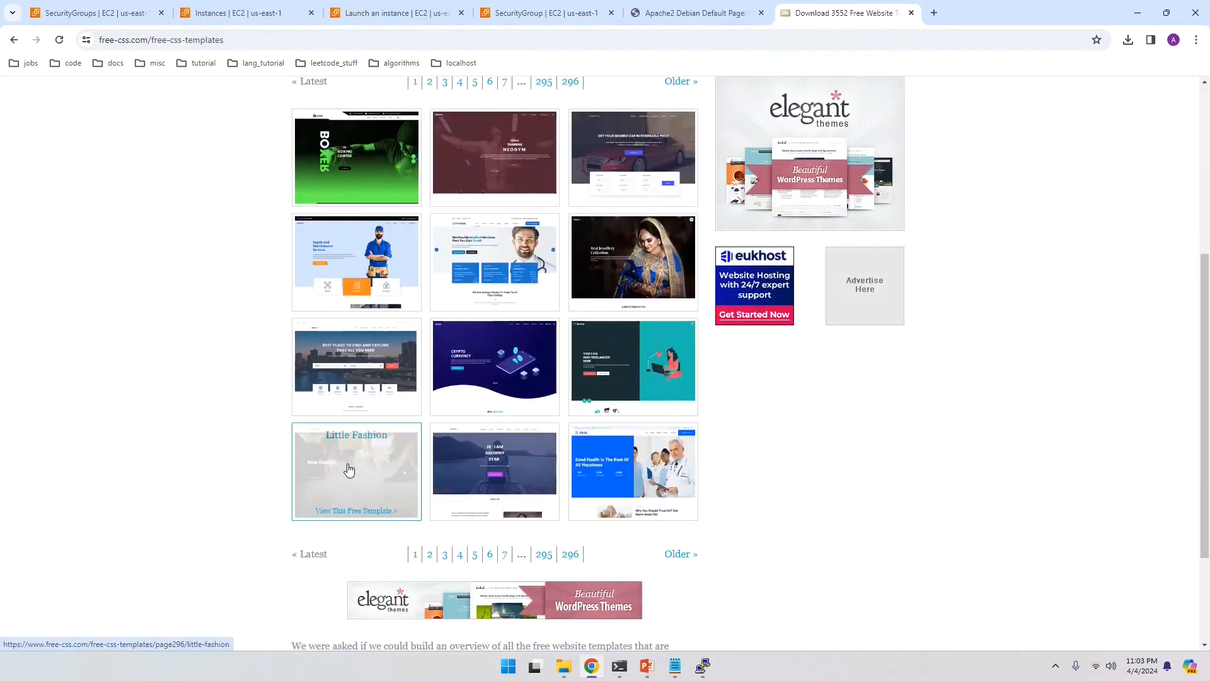
pyautogui.click(363, 389)
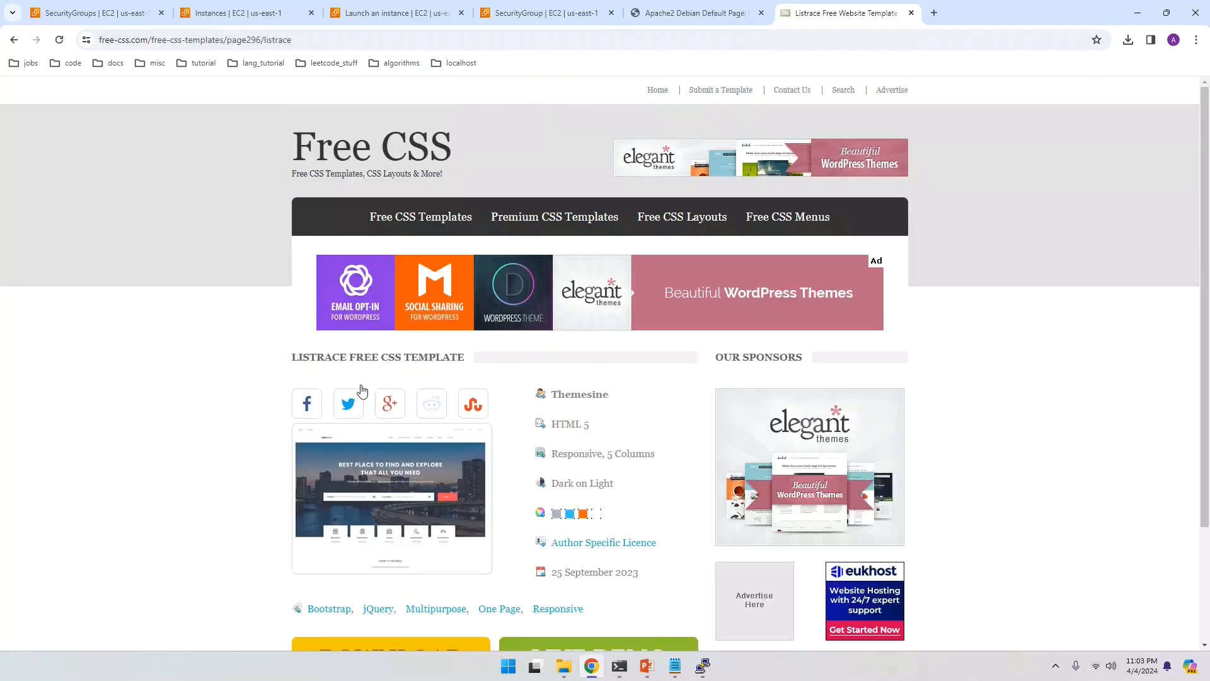
# Step: Copy the Listrace DOWNLOAD link address and bring PuTTY forward
pyautogui.scroll(-3, 478, 518)
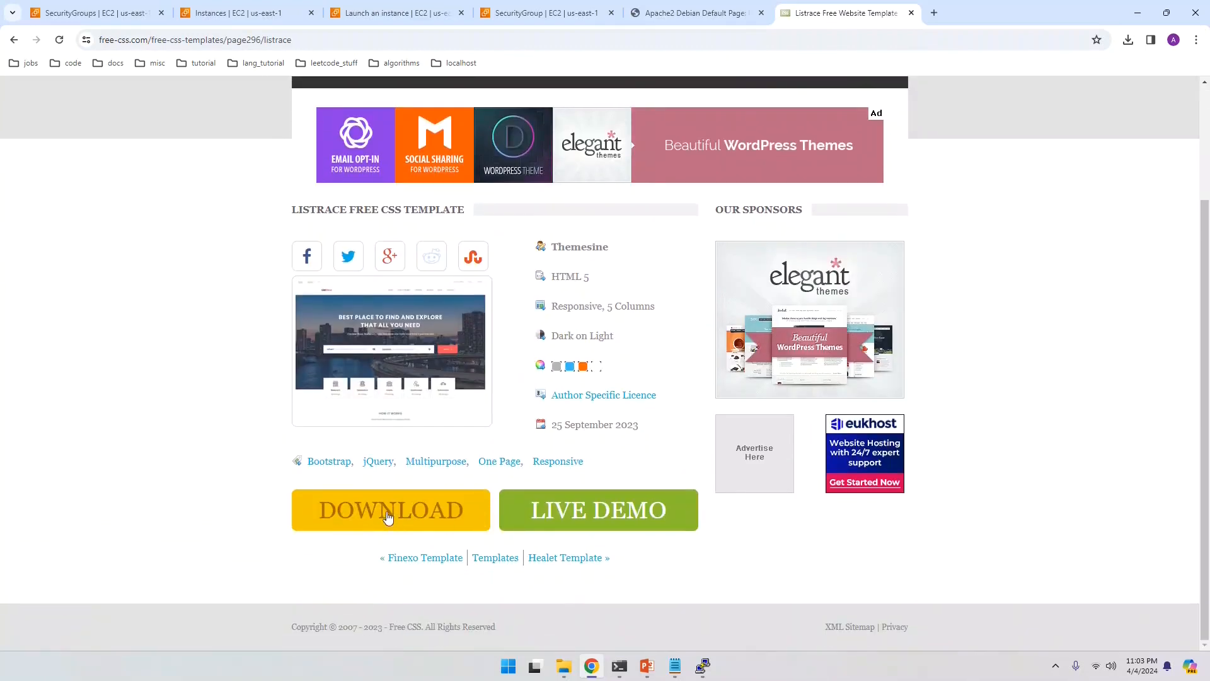
pyautogui.rightClick(431, 506)
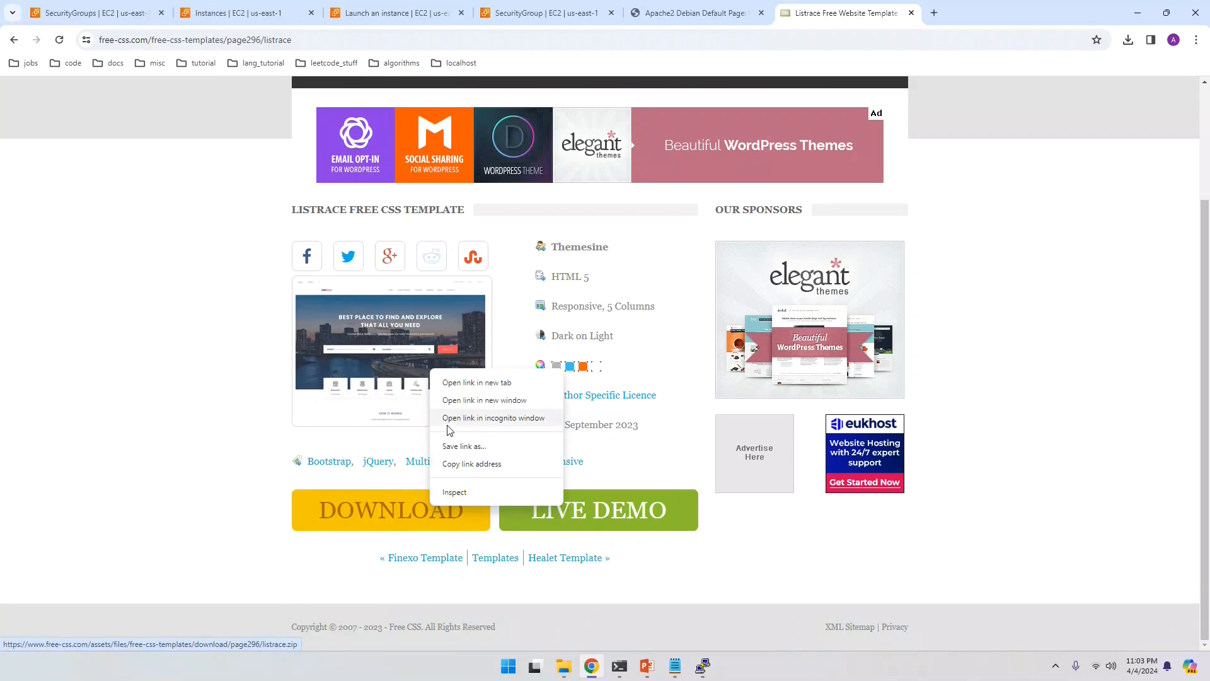
pyautogui.click(454, 469)
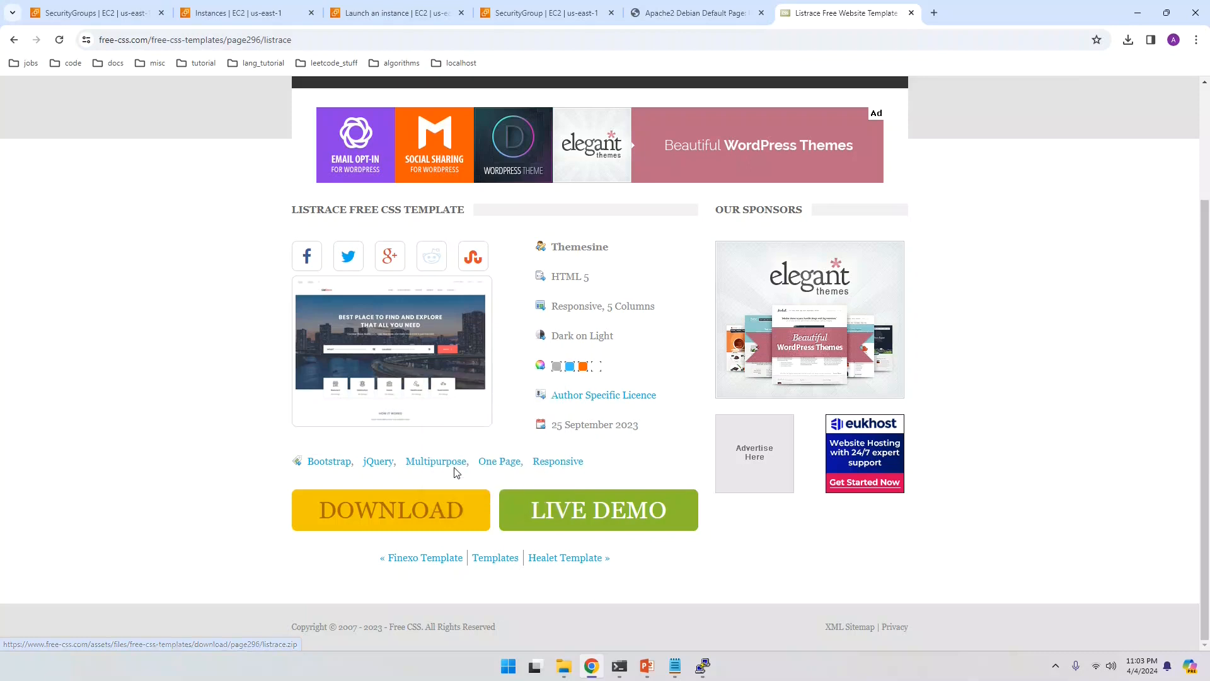
pyautogui.click(701, 666)
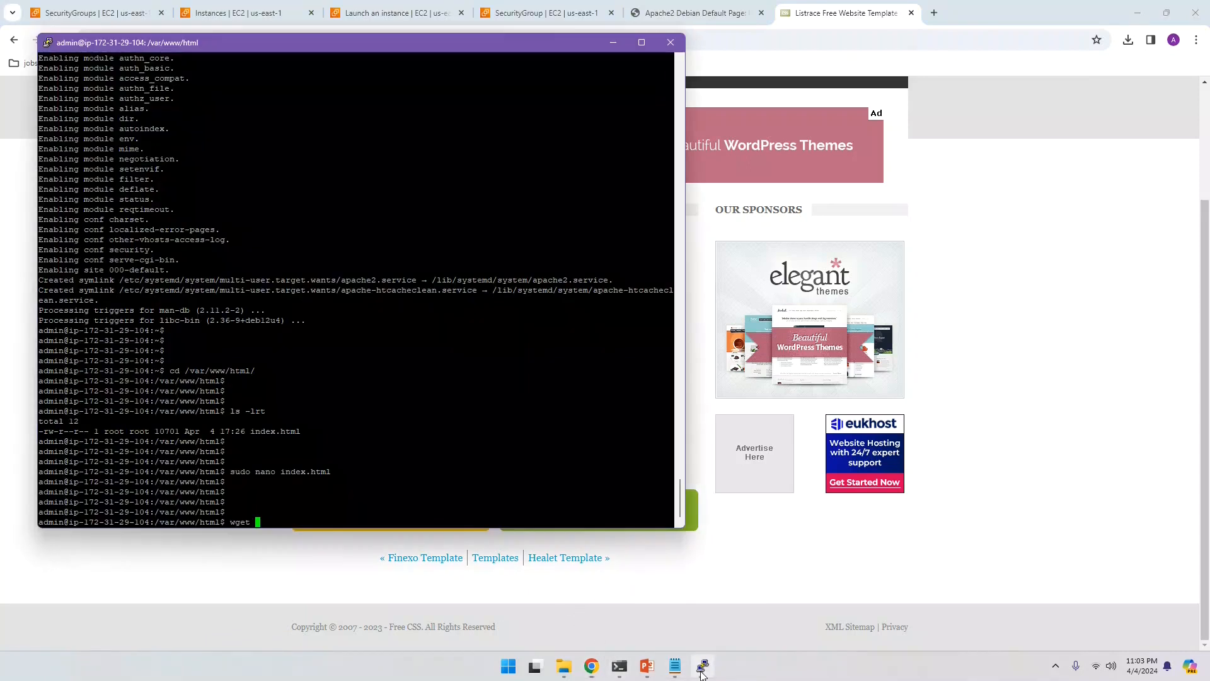
# Step: Paste the Listrace link after wget and run it in /var/www/html, which fails with Permission denied
pyautogui.rightClick(278, 513)
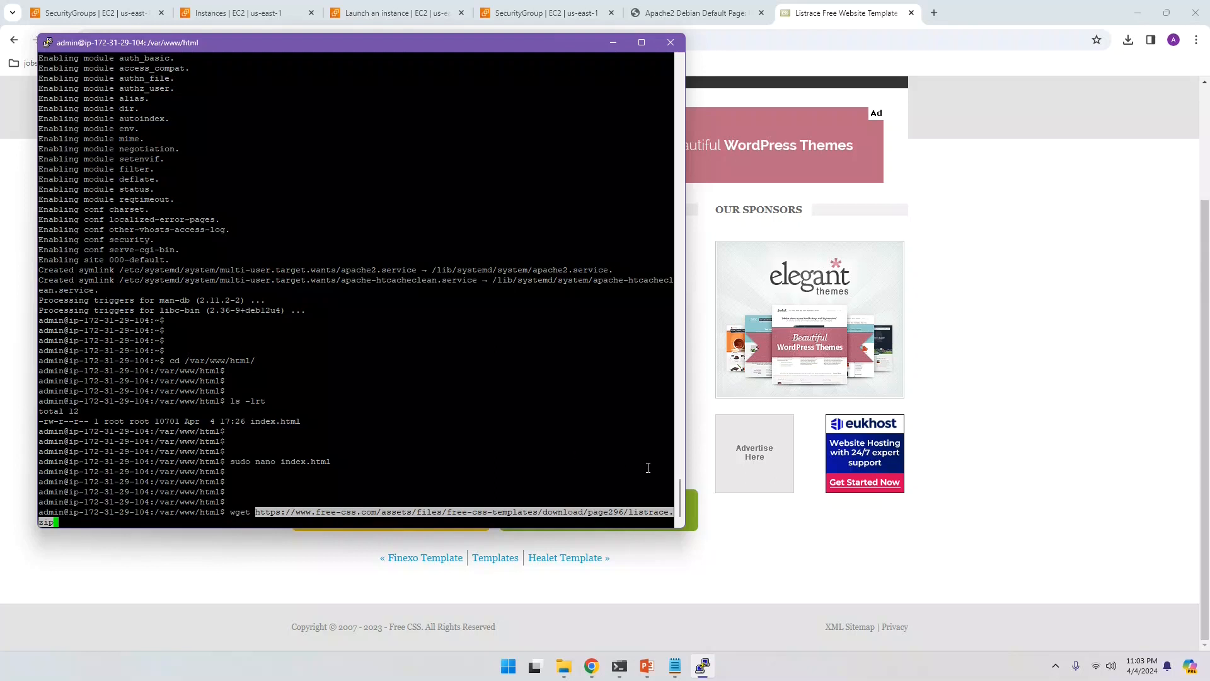
pyautogui.moveTo(685, 470); pyautogui.dragTo(822, 464)
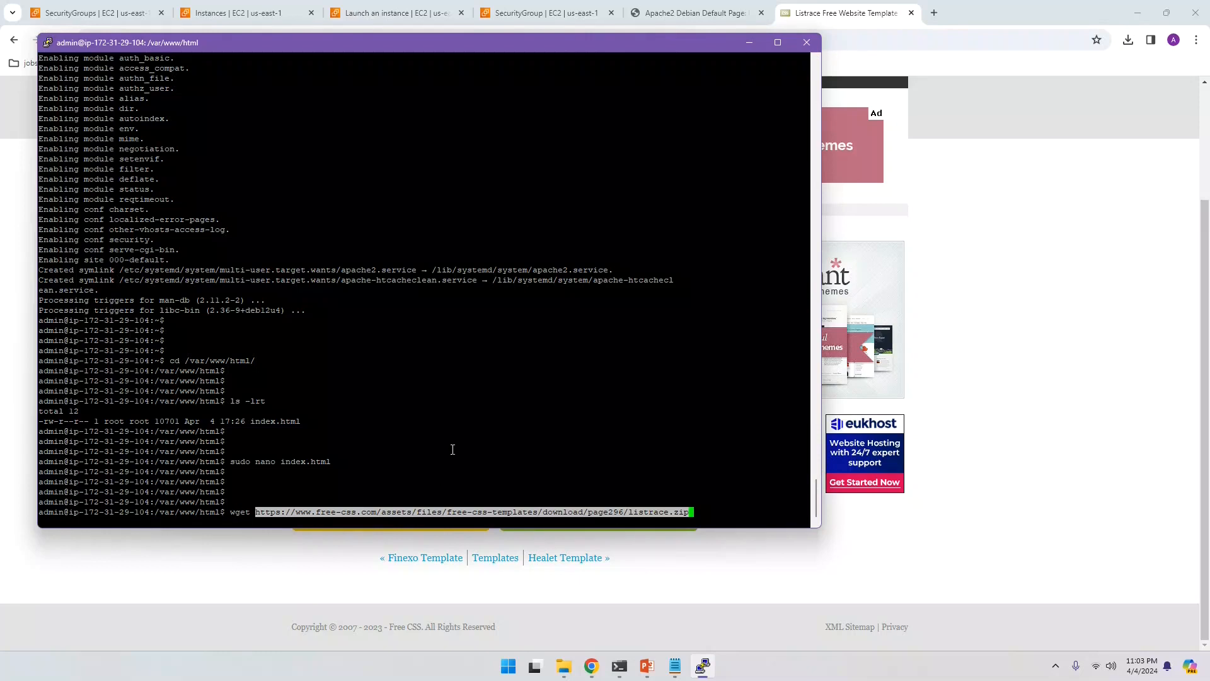
pyautogui.press('Return')
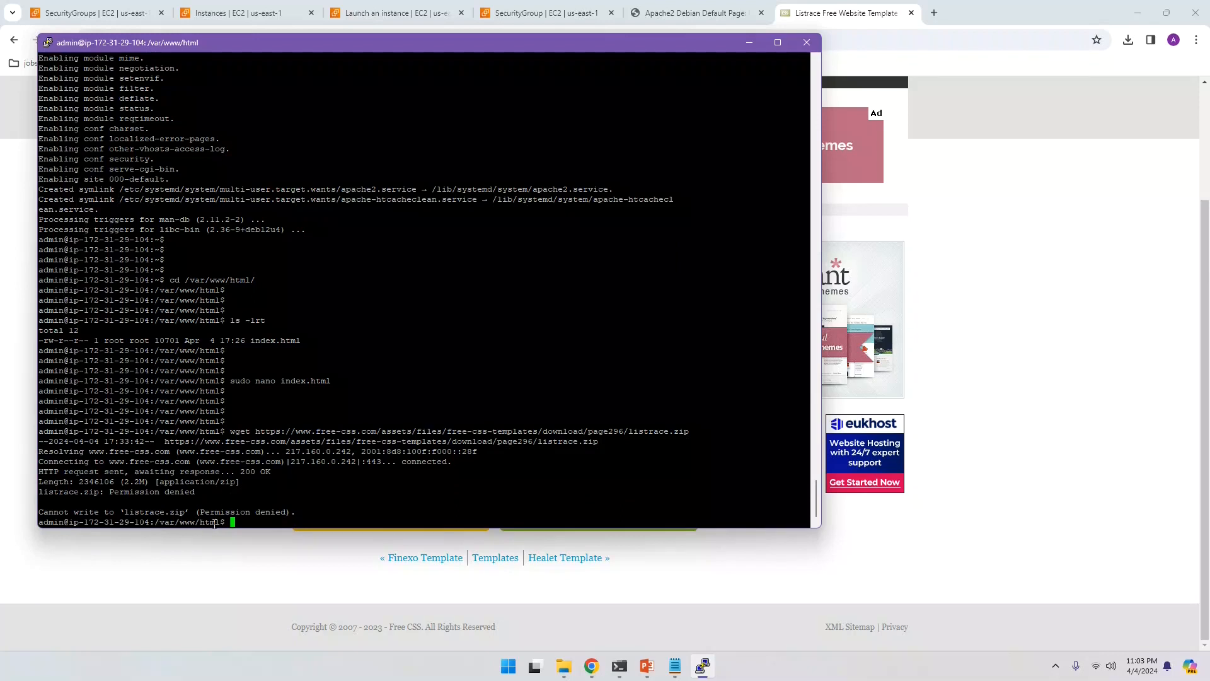
pyautogui.moveTo(335, 508); pyautogui.dragTo(340, 496)
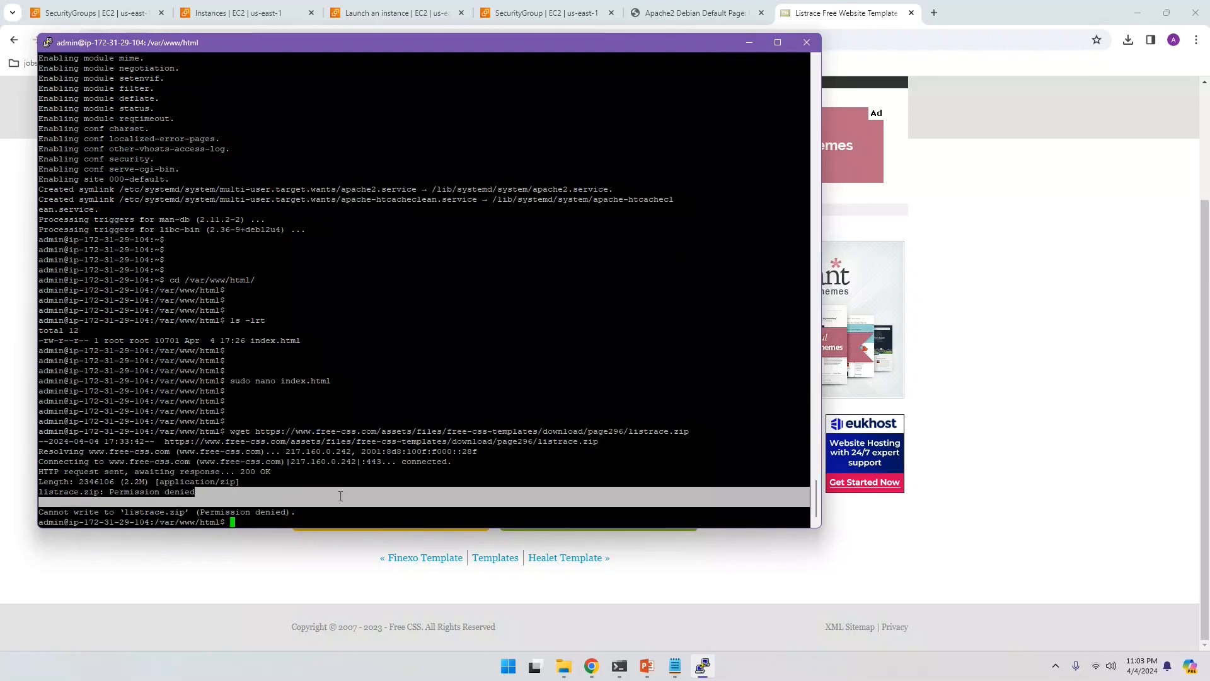
# Step: Change to the home directory with cd and rerun the wget download of listrace.zip
pyautogui.write('cd')
pyautogui.press('Return')
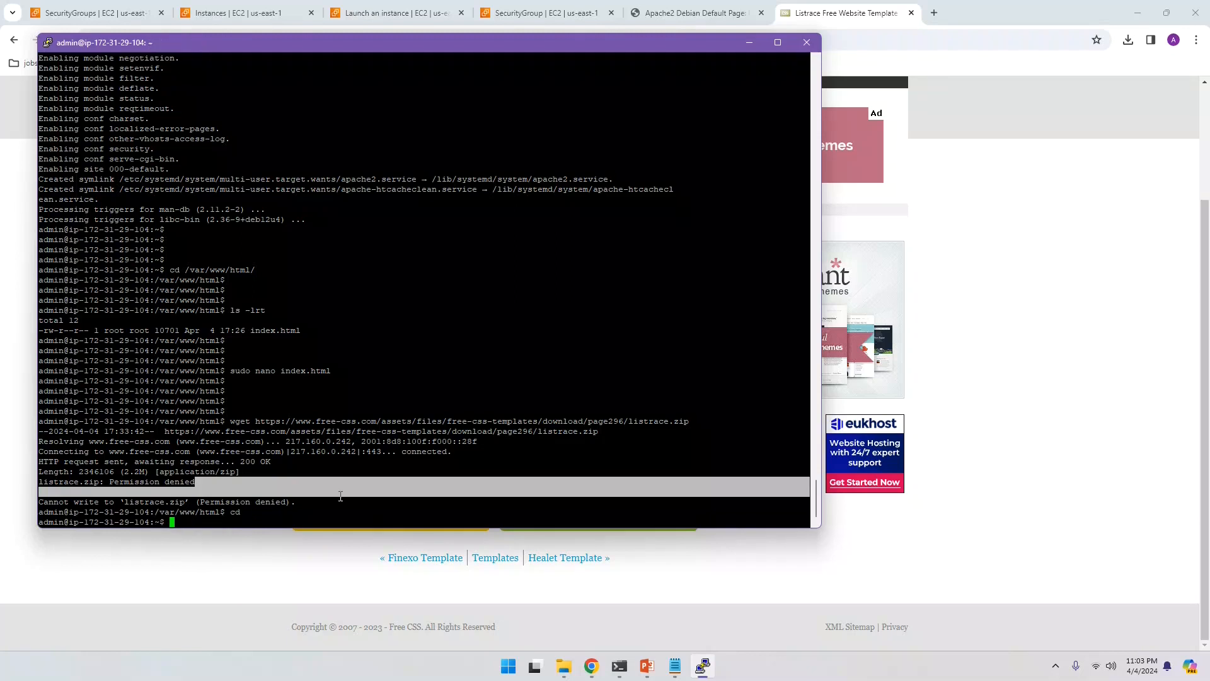
pyautogui.press('Return')
pyautogui.press('Return')
pyautogui.press('Return')
pyautogui.press('Return')
pyautogui.press('Up')
pyautogui.press('Up')
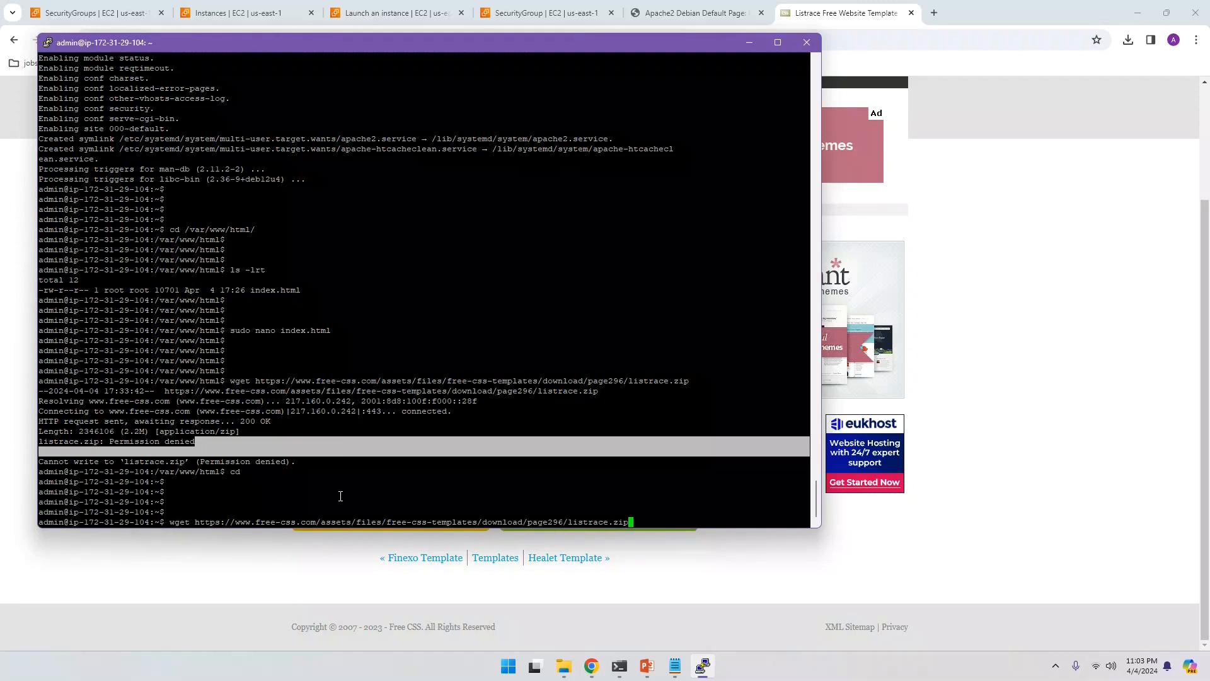
pyautogui.press('Return')
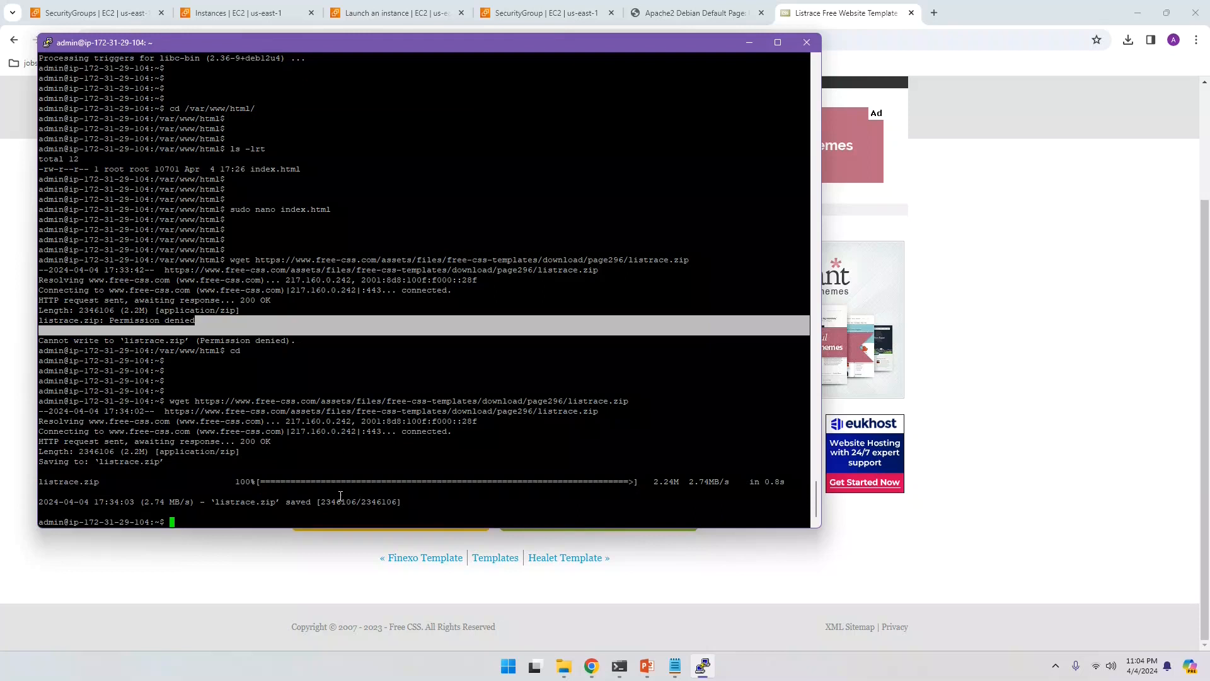
# Step: List the home directory with ls -lrt and try unzip listrace.zip, which fails
pyautogui.write('ls -lrt')
pyautogui.press('Return')
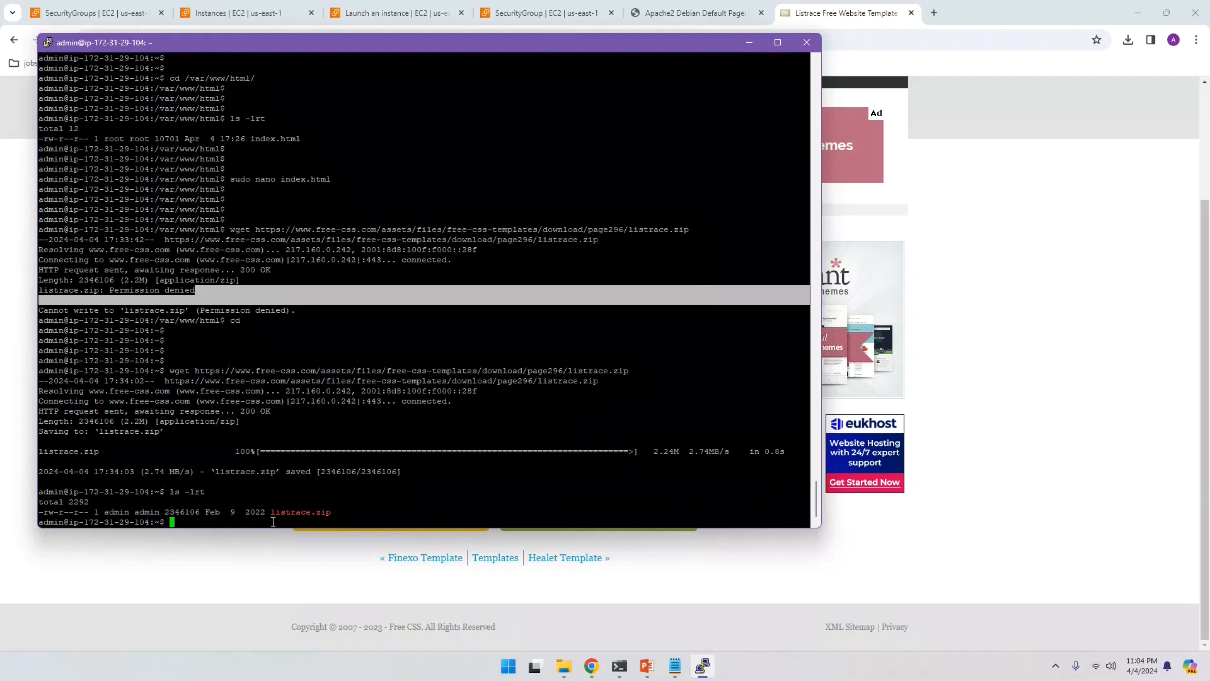
pyautogui.click(399, 495)
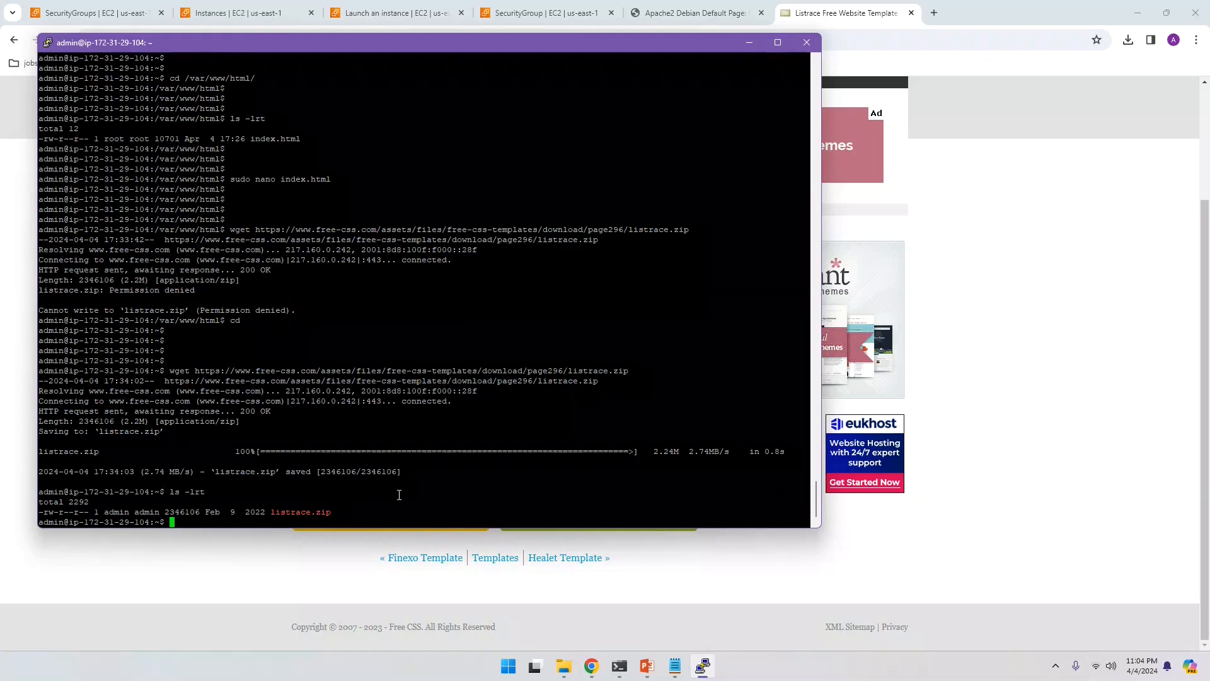
pyautogui.write('unzip list')
pyautogui.press('Tab')
pyautogui.press('Return')
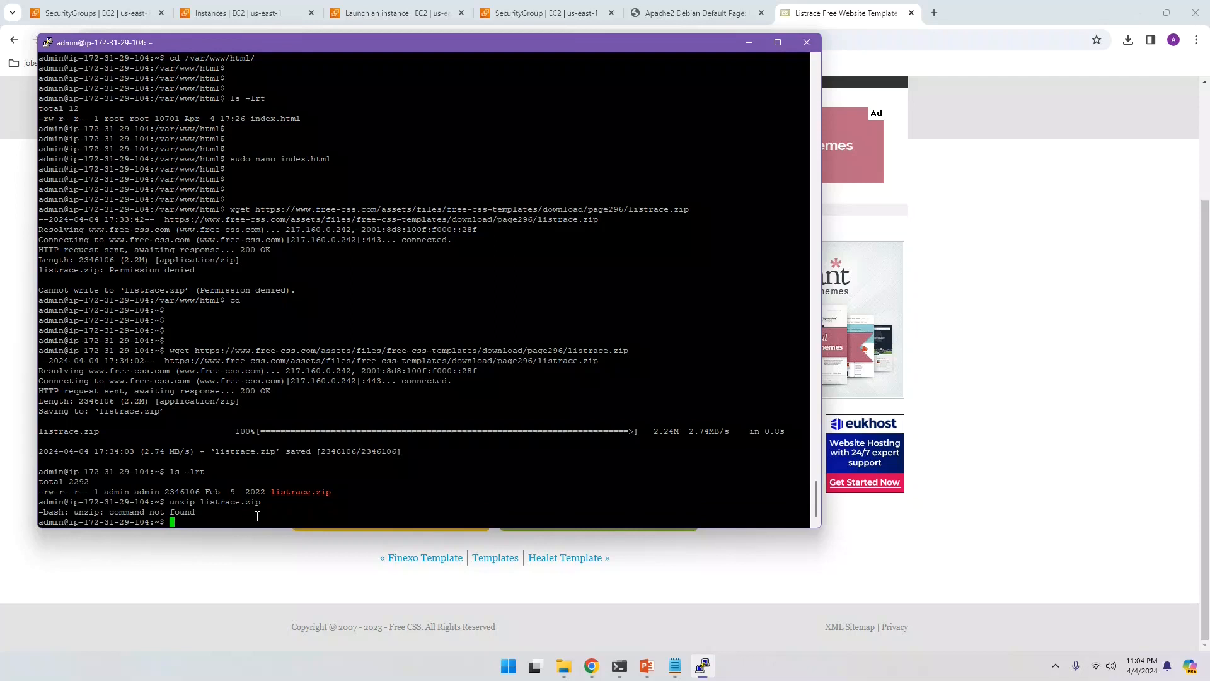
pyautogui.press('Return')
pyautogui.press('Return')
pyautogui.press('Return')
pyautogui.press('Return')
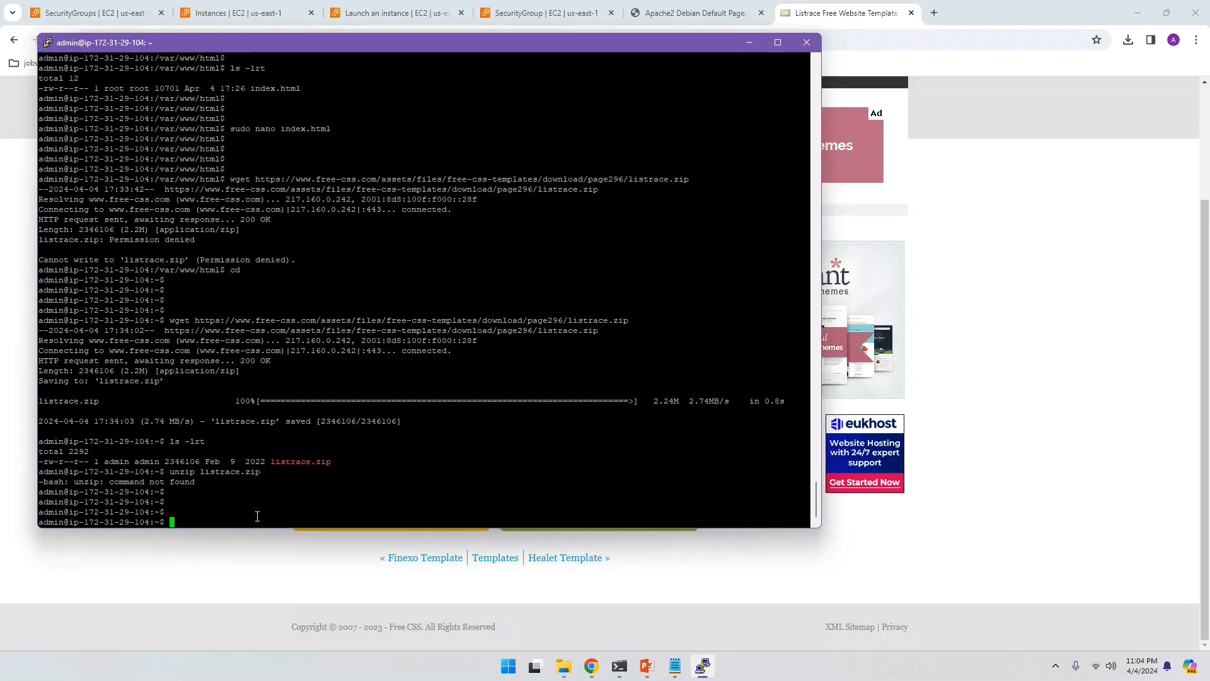
# Step: Install the unzip package with sudo apt install unzip and enter unzip listrace.zip
pyautogui.write('sudo un')
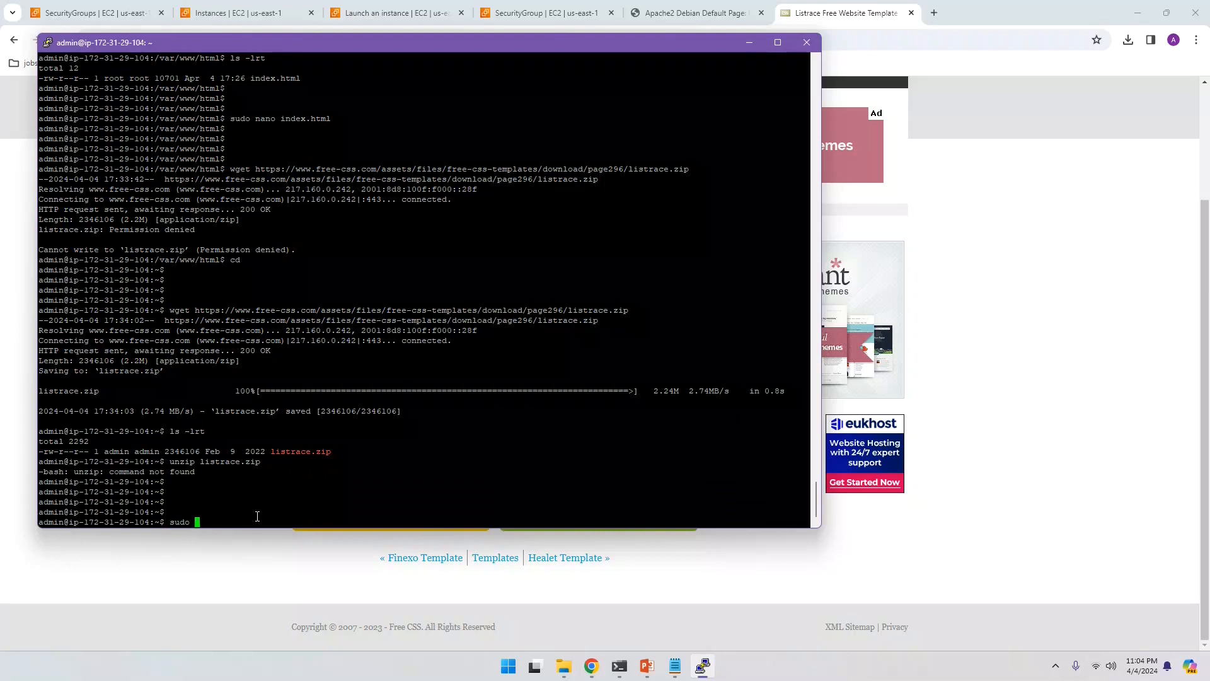
pyautogui.write('zip')
pyautogui.press('BackSpace')
pyautogui.press('BackSpace')
pyautogui.press('BackSpace')
pyautogui.press('BackSpace')
pyautogui.press('BackSpace')
pyautogui.press('BackSpace')
pyautogui.press('BackSpace')
pyautogui.write('ap')
pyautogui.press('BackSpace')
pyautogui.press('BackSpace')
pyautogui.write('apt install unzip')
pyautogui.press('Return')
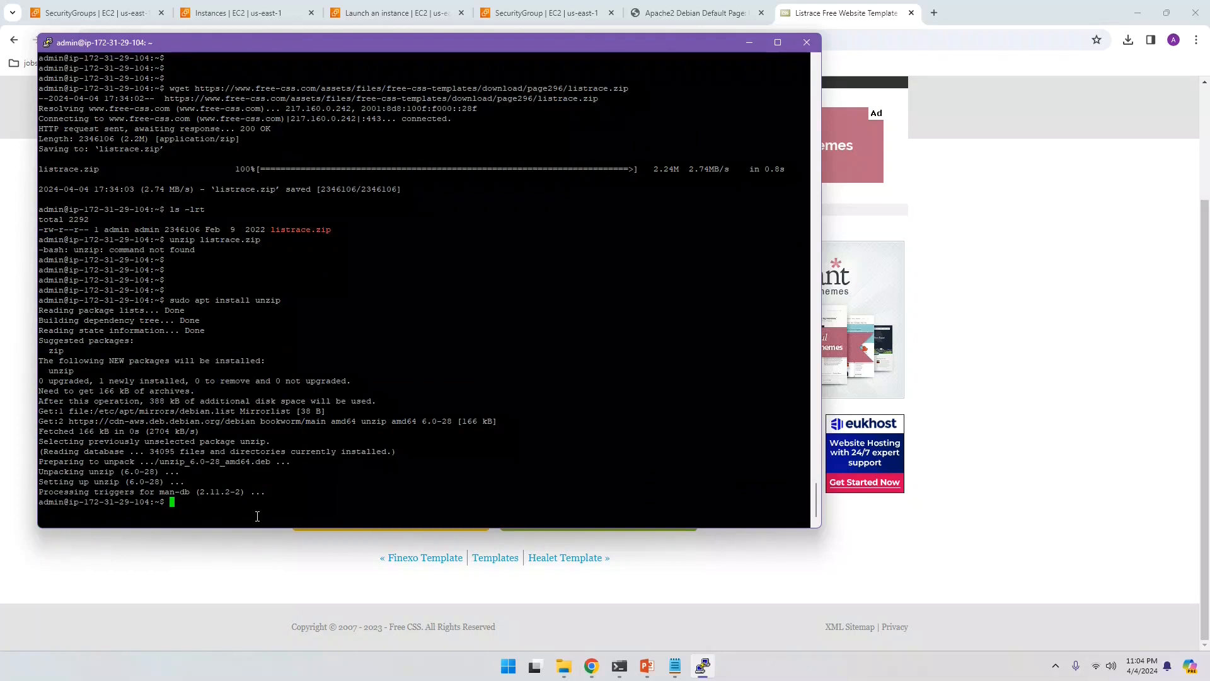
pyautogui.press('Return')
pyautogui.press('Return')
pyautogui.press('Return')
pyautogui.press('Return')
pyautogui.press('Return')
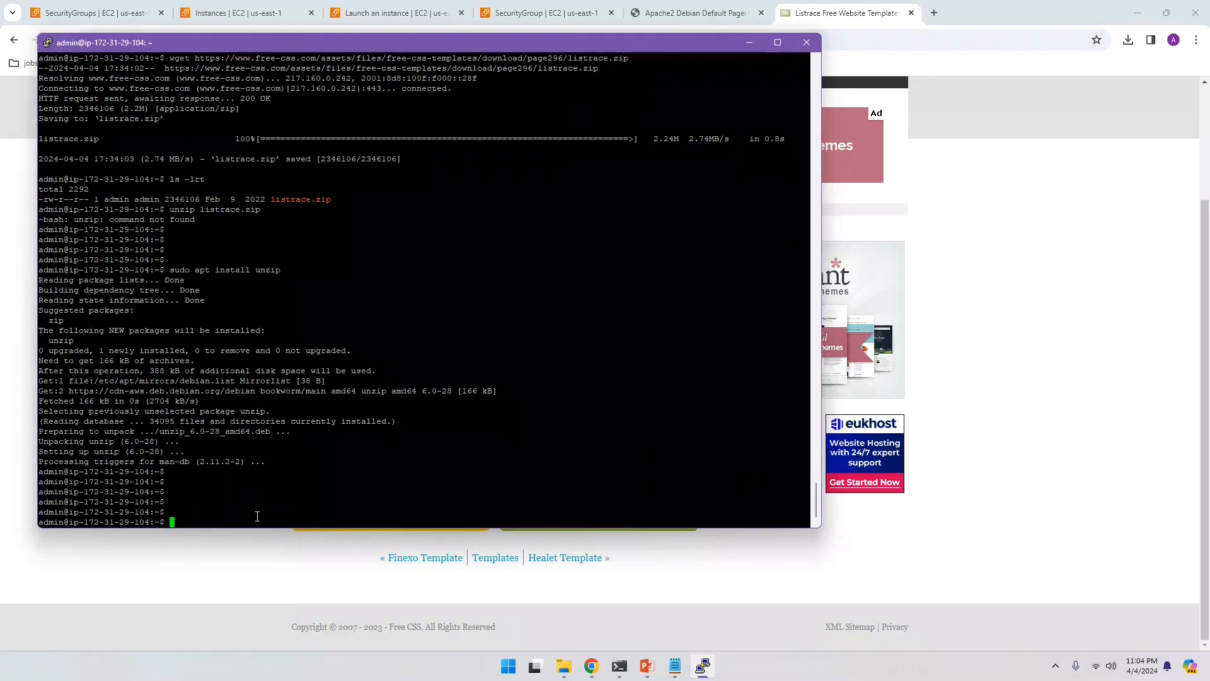
pyautogui.write('unzip listrace.zip')
# Step: Extract listrace.zip and list the home directory to spot the new listrace-v1.0 folder
pyautogui.press('Return')
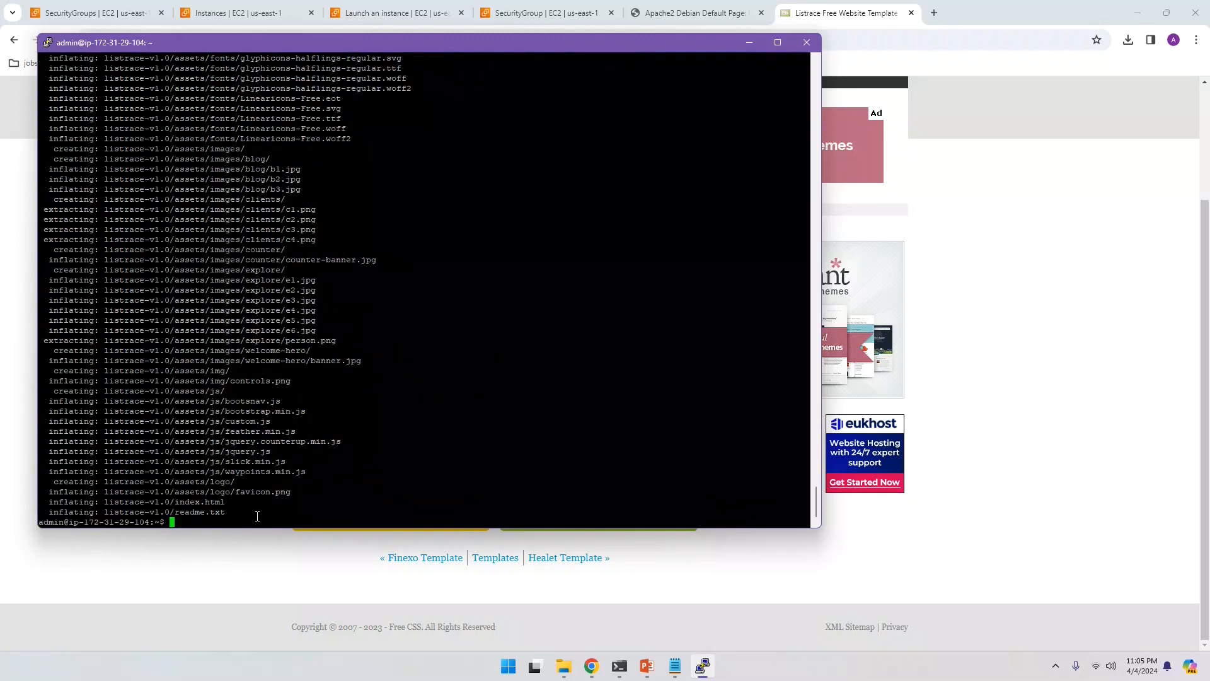
pyautogui.write('ls -lrt')
pyautogui.press('Return')
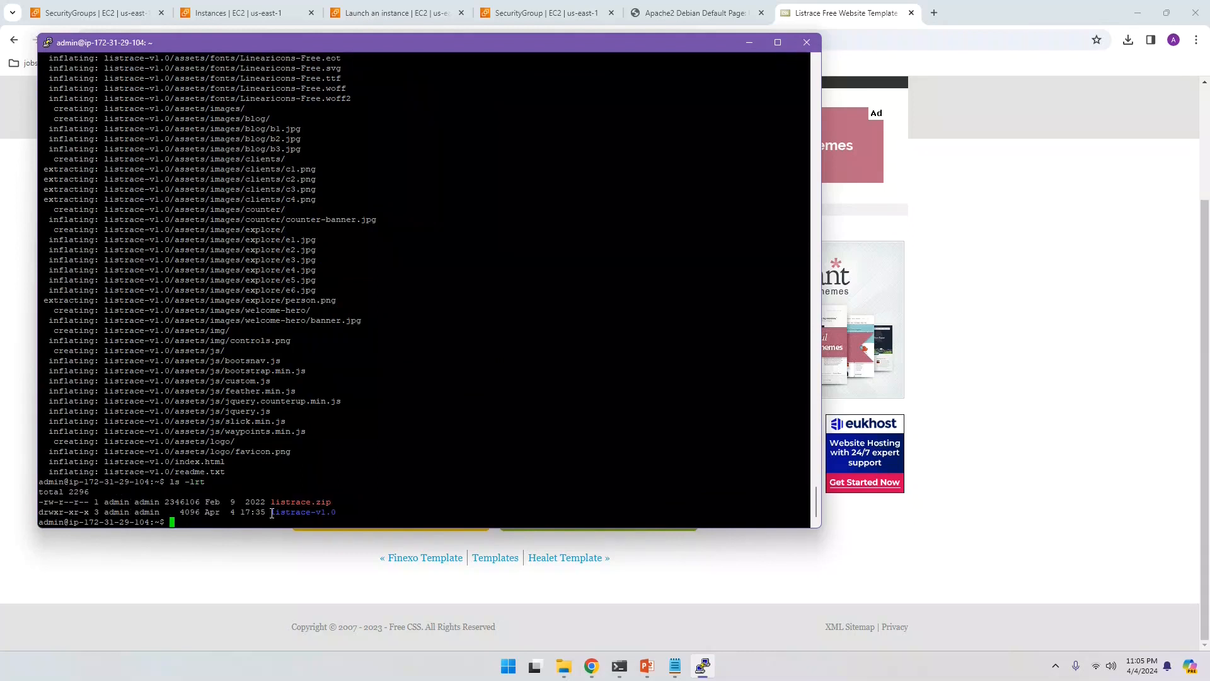
pyautogui.moveTo(272, 513); pyautogui.dragTo(340, 512)
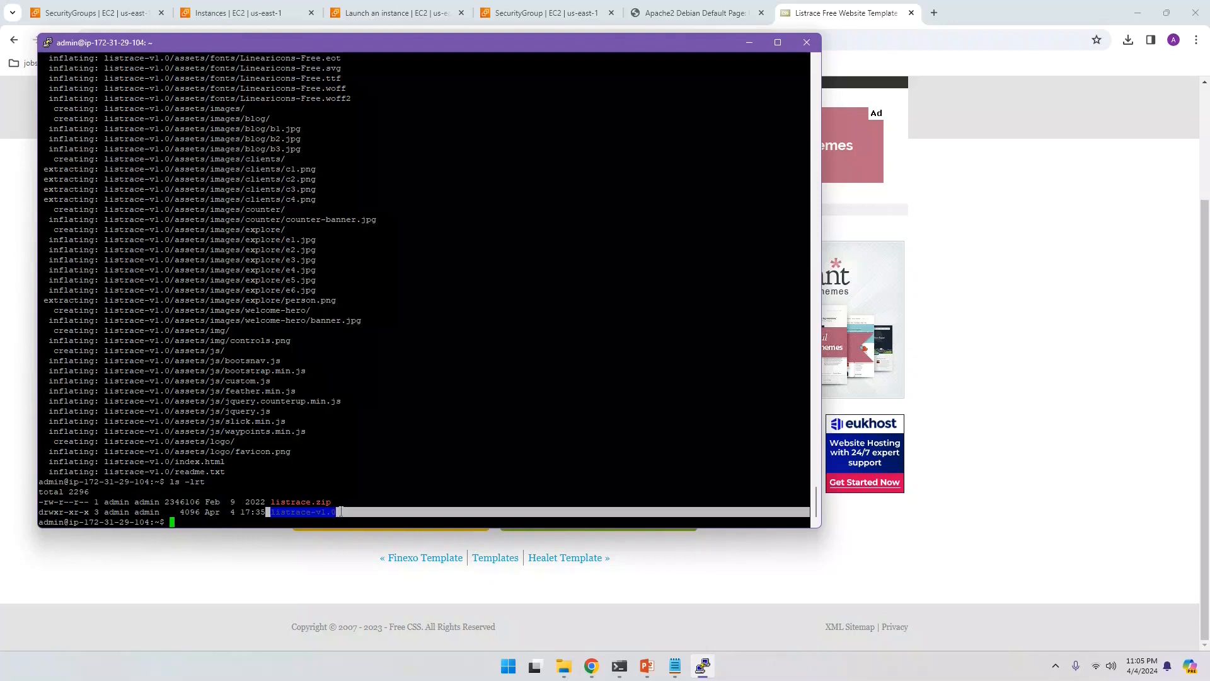
pyautogui.click(277, 518)
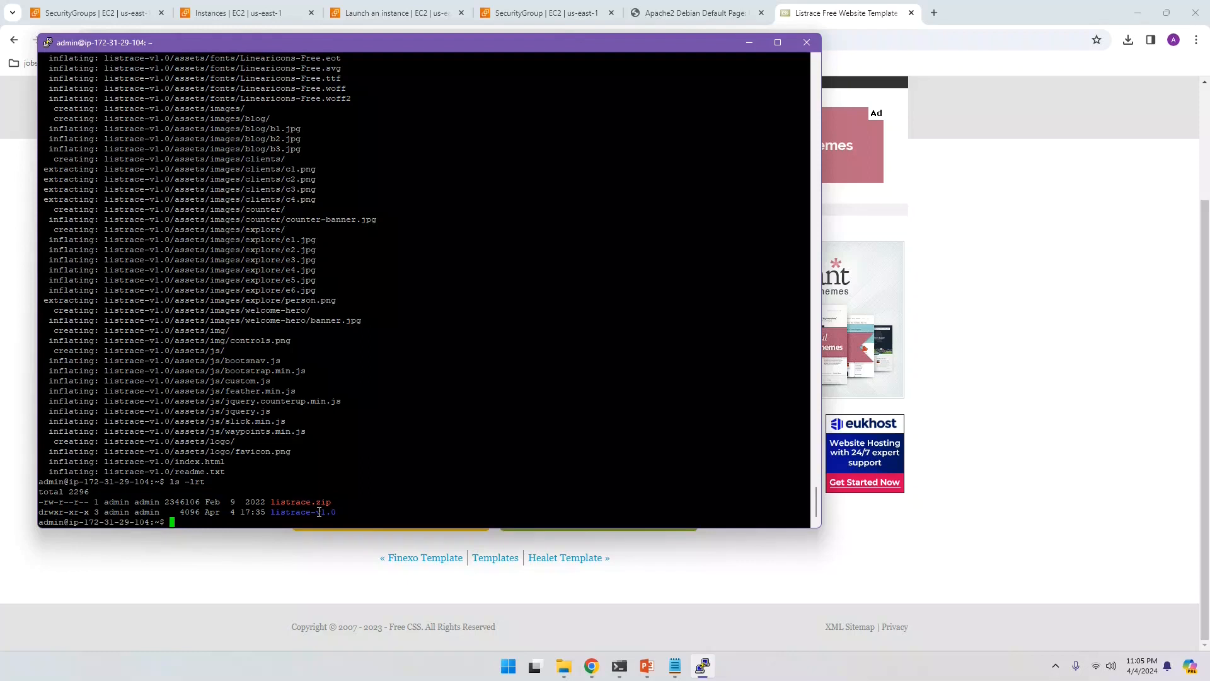
# Step: Enter listrace-v1.0 and list its contents: assets, index.html and readme.txt
pyautogui.write('cd listrace-v1.0/')
pyautogui.press('Return')
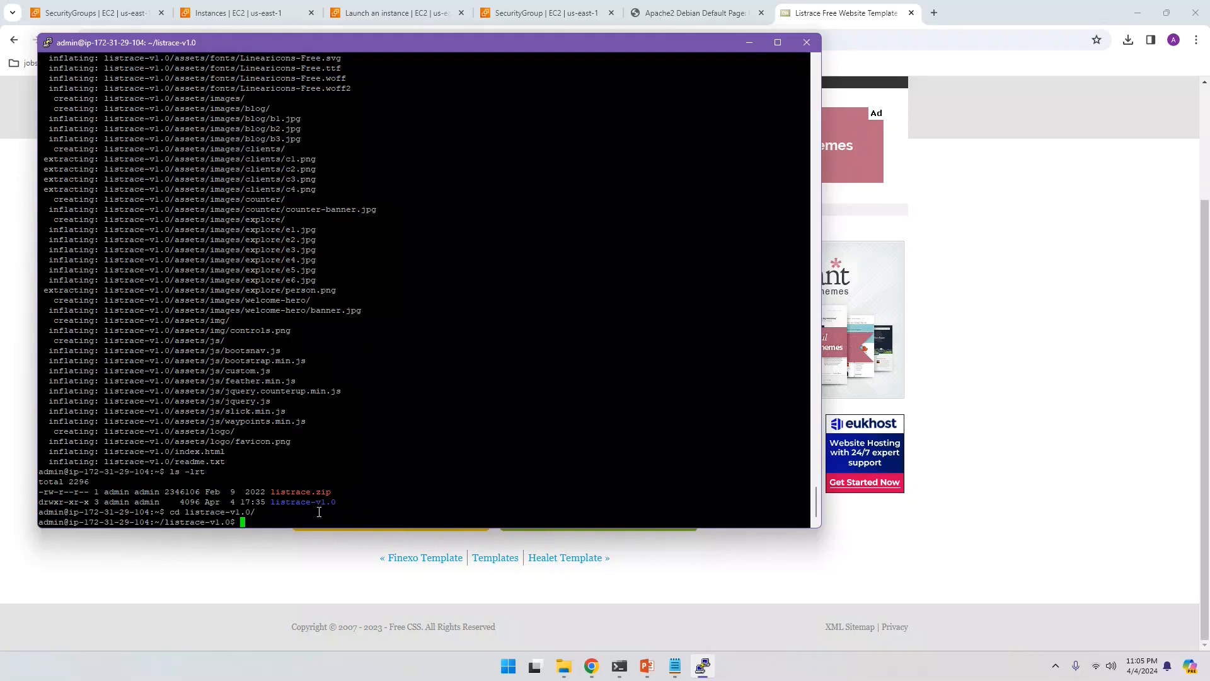
pyautogui.press('Return')
pyautogui.press('Return')
pyautogui.press('Return')
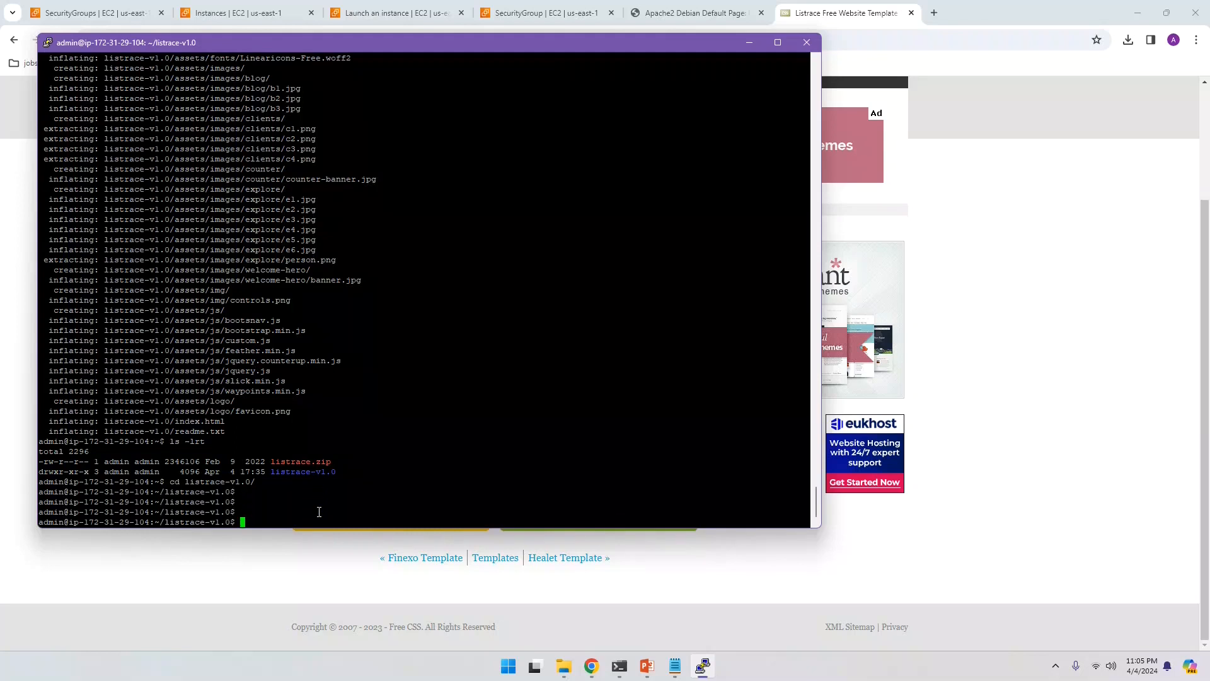
pyautogui.write('ls -lr')
pyautogui.write('t')
pyautogui.press('Return')
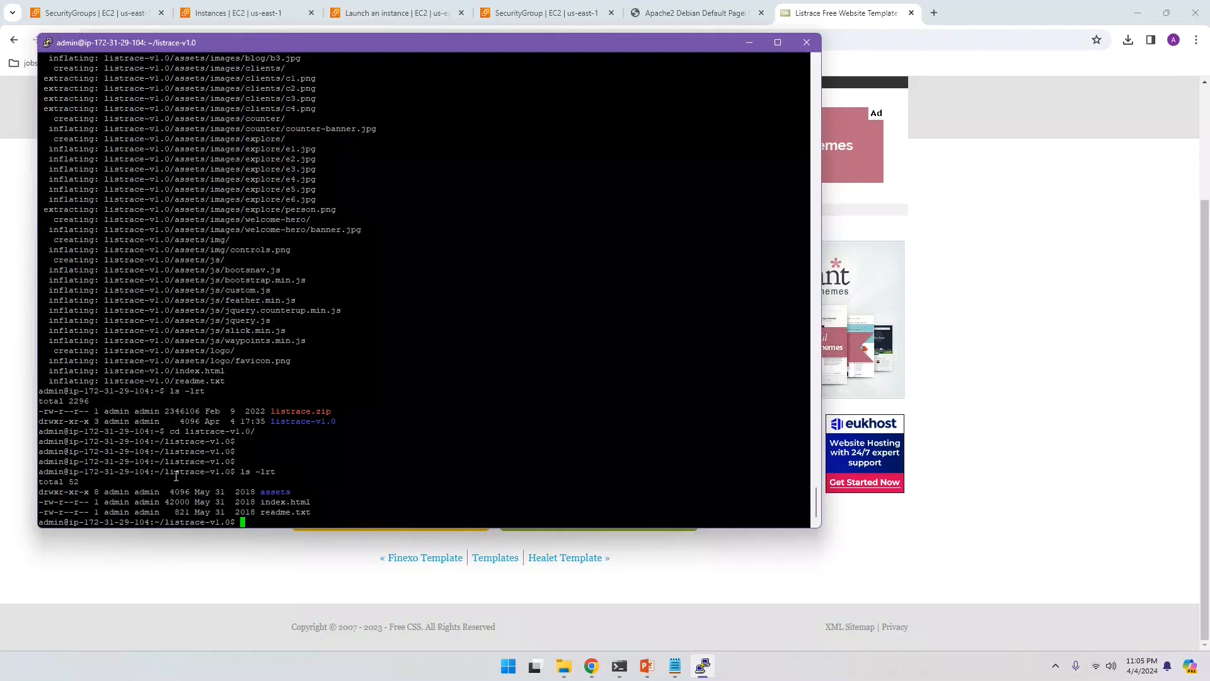
pyautogui.click(999, 358)
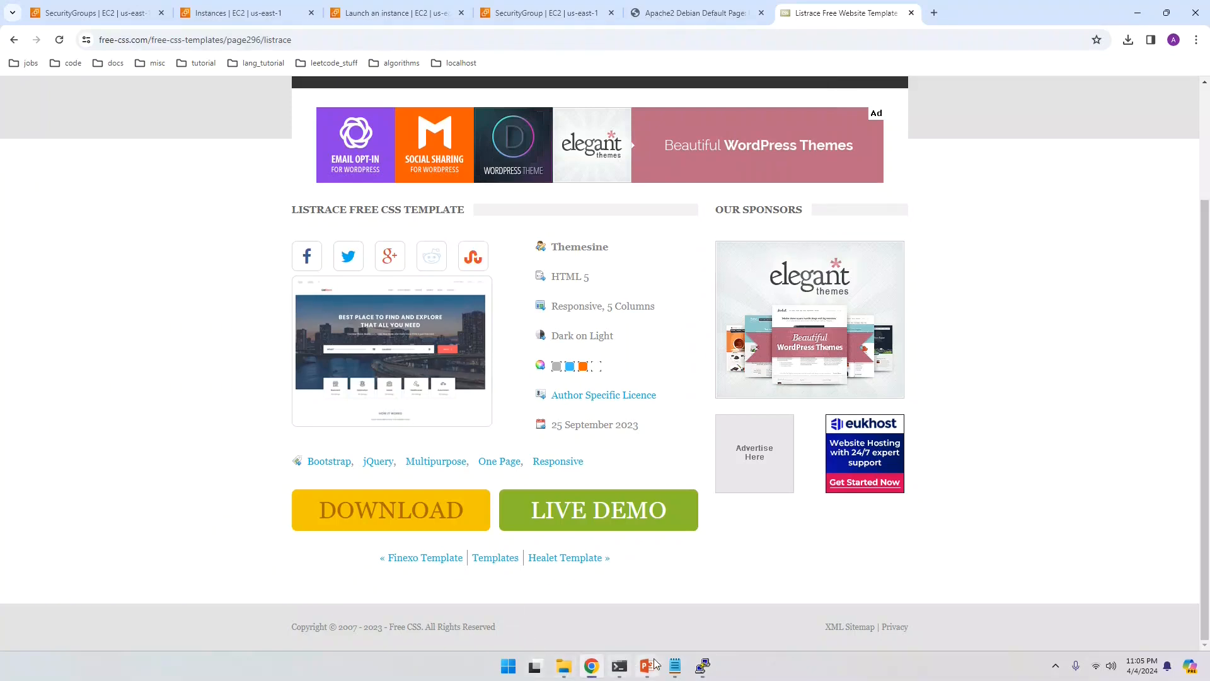
# Step: Try mv * /var/www/html/ from listrace-v1.0, aborting with Ctrl+C after Permission denied
pyautogui.click(703, 666)
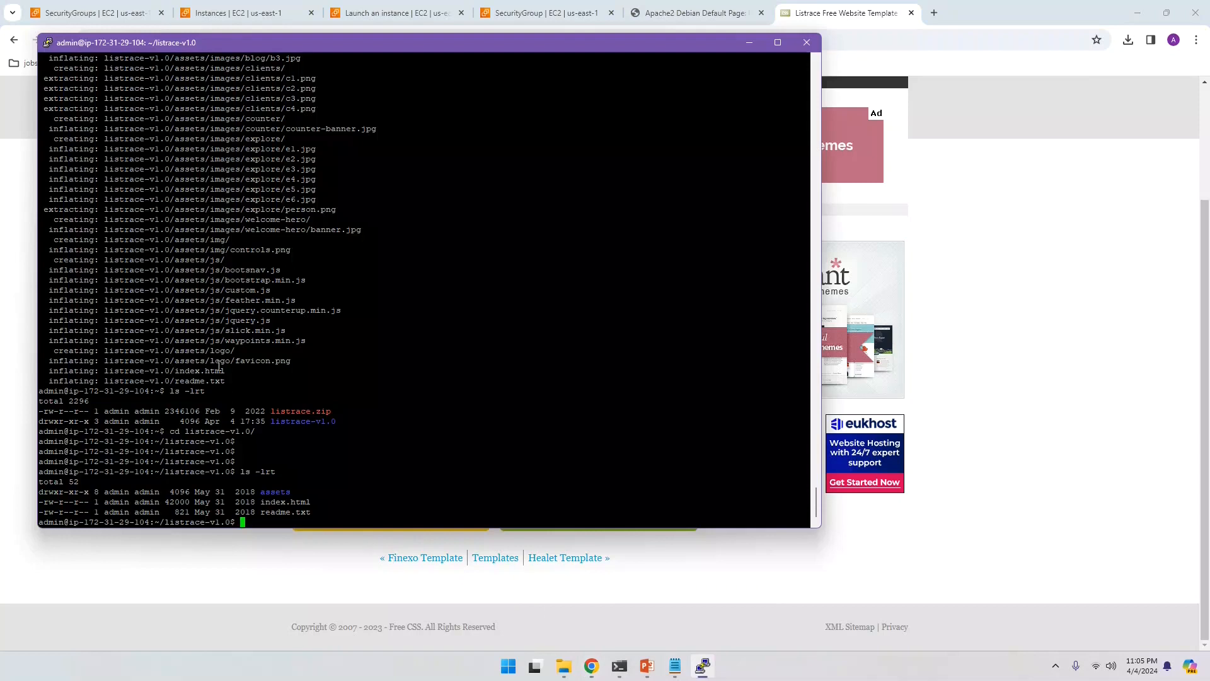
pyautogui.scroll(10, 210, 339)
pyautogui.scroll(15, 210, 339)
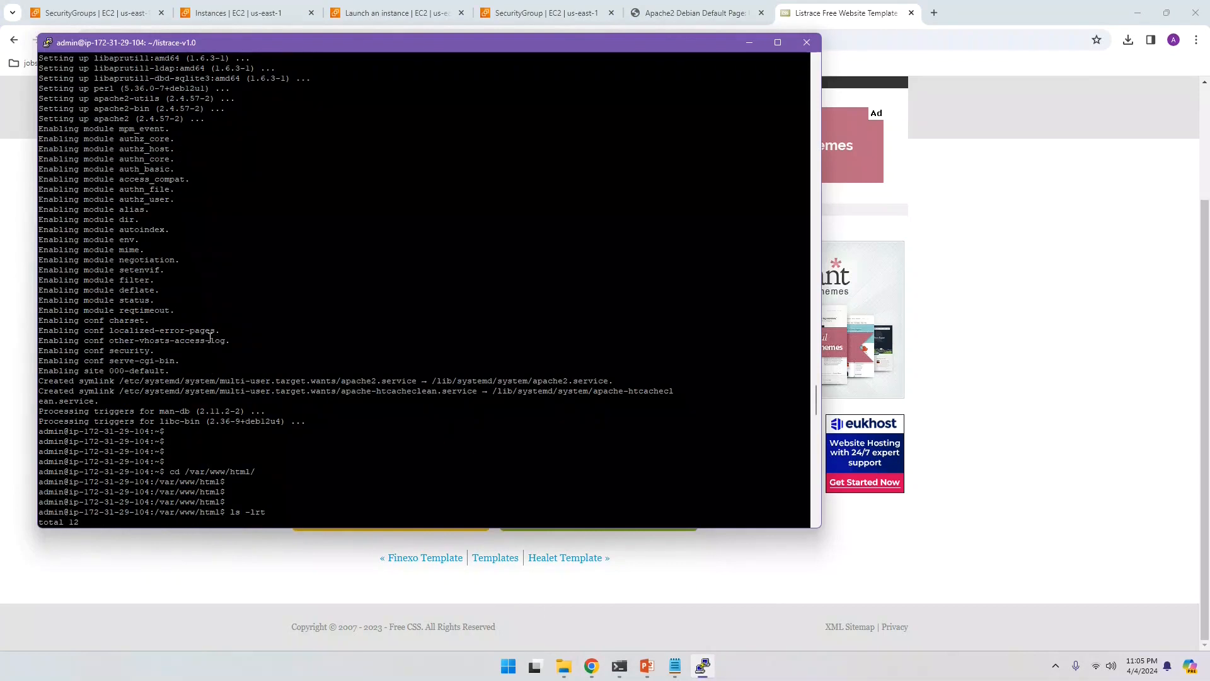
pyautogui.scroll(20, 210, 338)
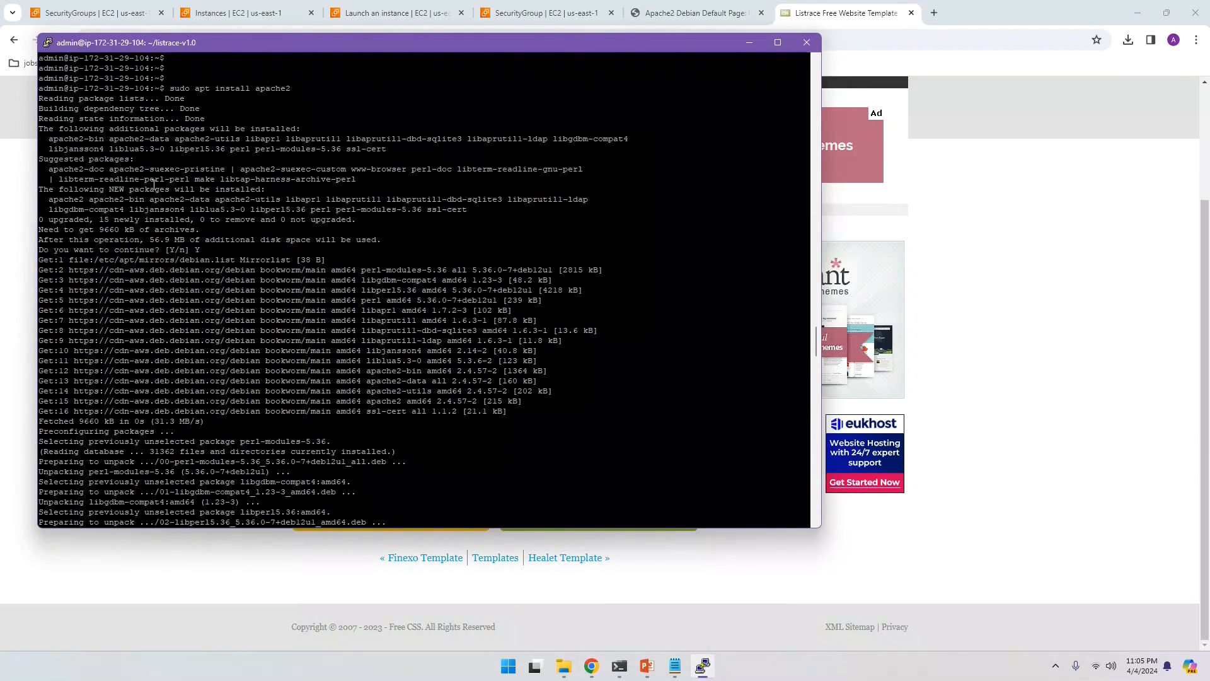
pyautogui.scroll(-20, 154, 183)
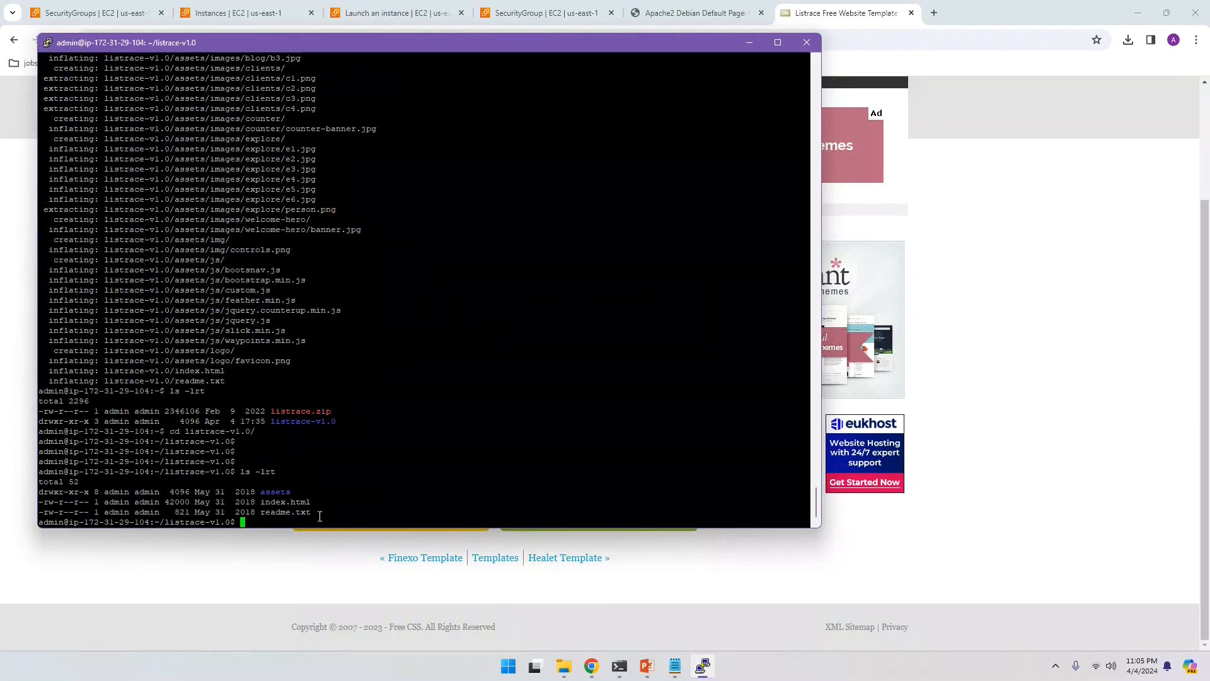
pyautogui.press('Return')
pyautogui.press('Return')
pyautogui.press('Return')
pyautogui.press('Return')
pyautogui.press('Return')
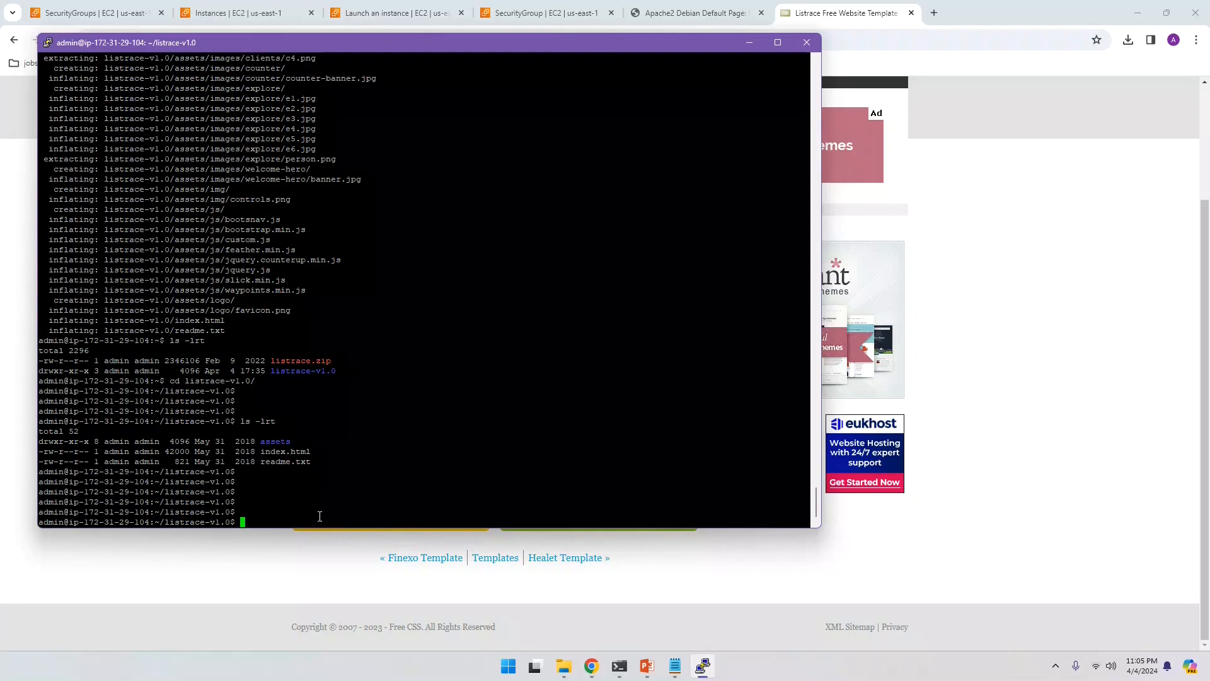
pyautogui.write('mv * /var/www/html/')
pyautogui.press('Return')
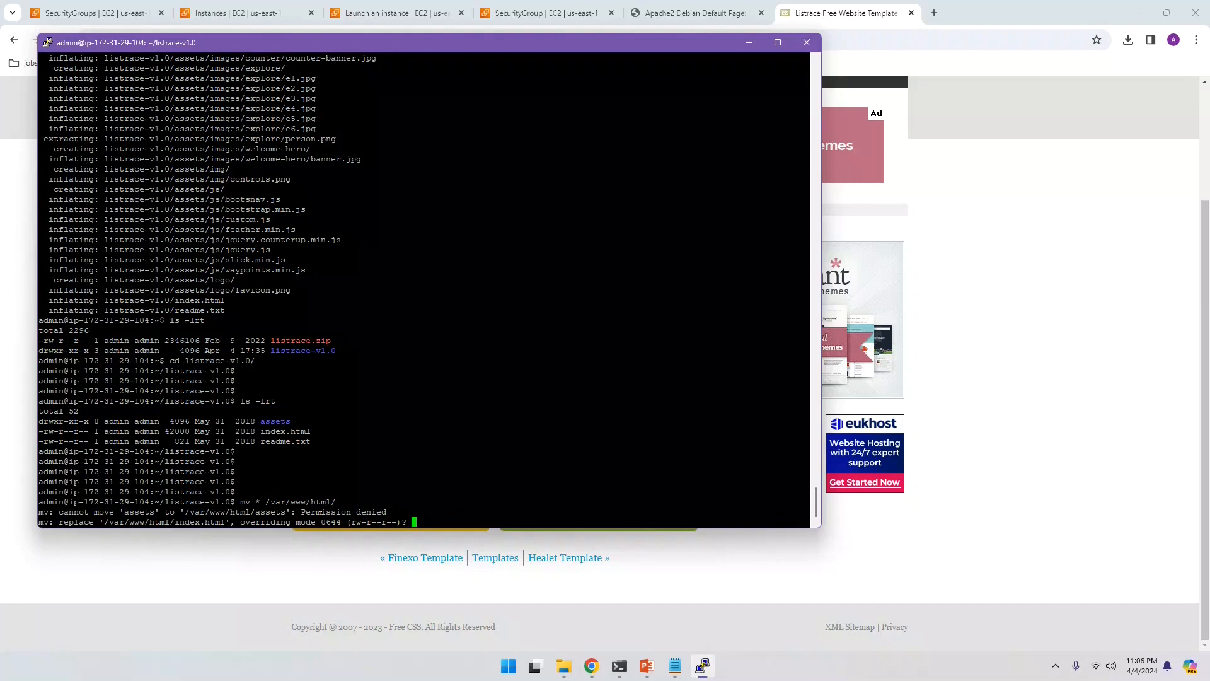
pyautogui.hotkey('ctrl', 'c')
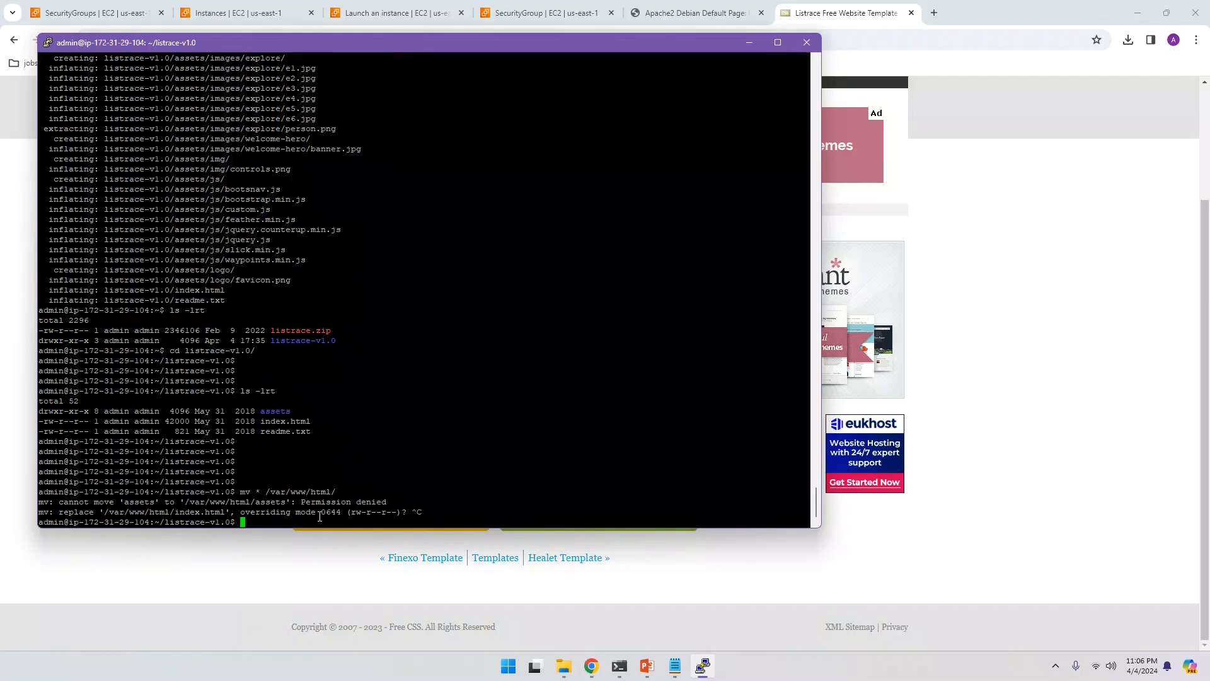
pyautogui.press('Return')
pyautogui.press('Return')
pyautogui.press('Return')
pyautogui.press('Return')
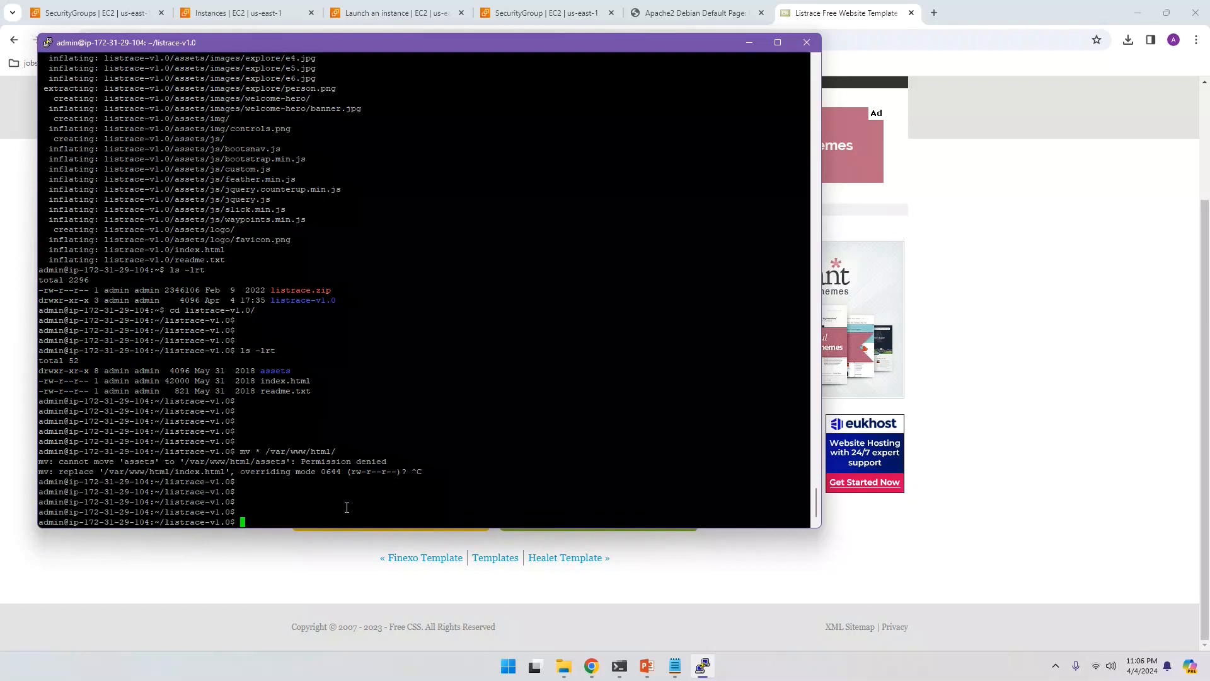
# Step: Rerun the move as sudo mv * /var/www/html/ to place the site files in the web root
pyautogui.press('Up')
pyautogui.hotkey('ctrl', 'Left')
pyautogui.hotkey('ctrl', 'Left')
pyautogui.hotkey('ctrl', 'Left')
pyautogui.hotkey('ctrl', 'Left')
pyautogui.write('sudo')
pyautogui.press('Return')
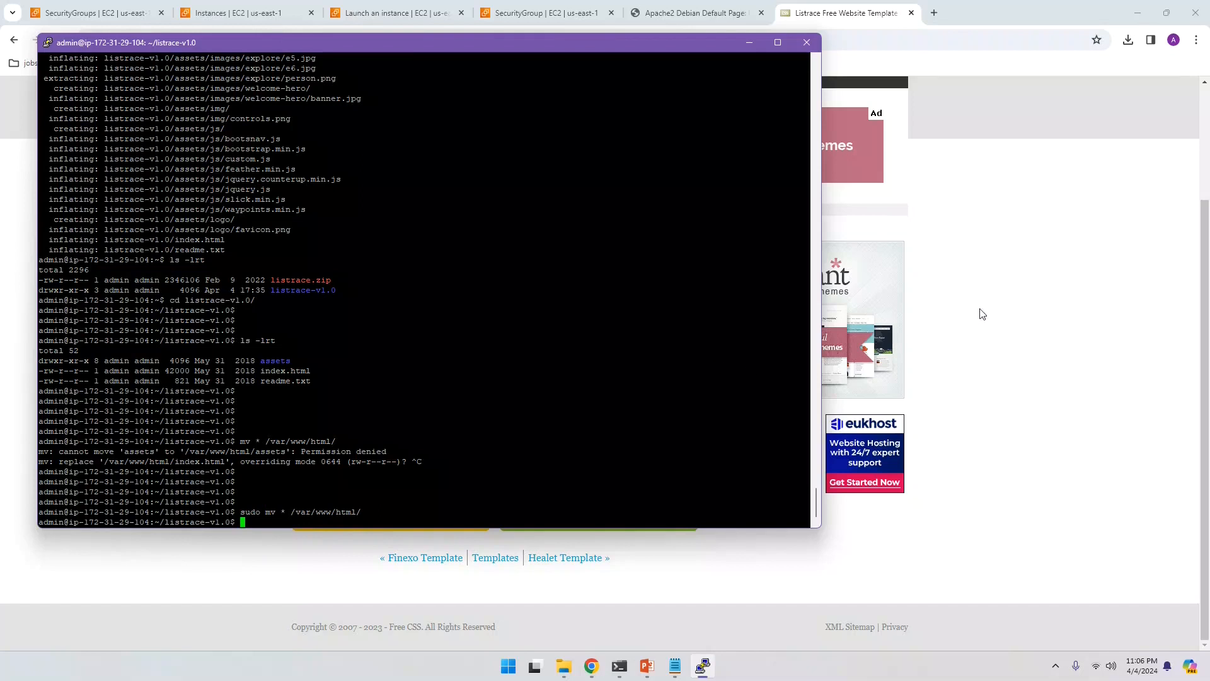
pyautogui.click(996, 310)
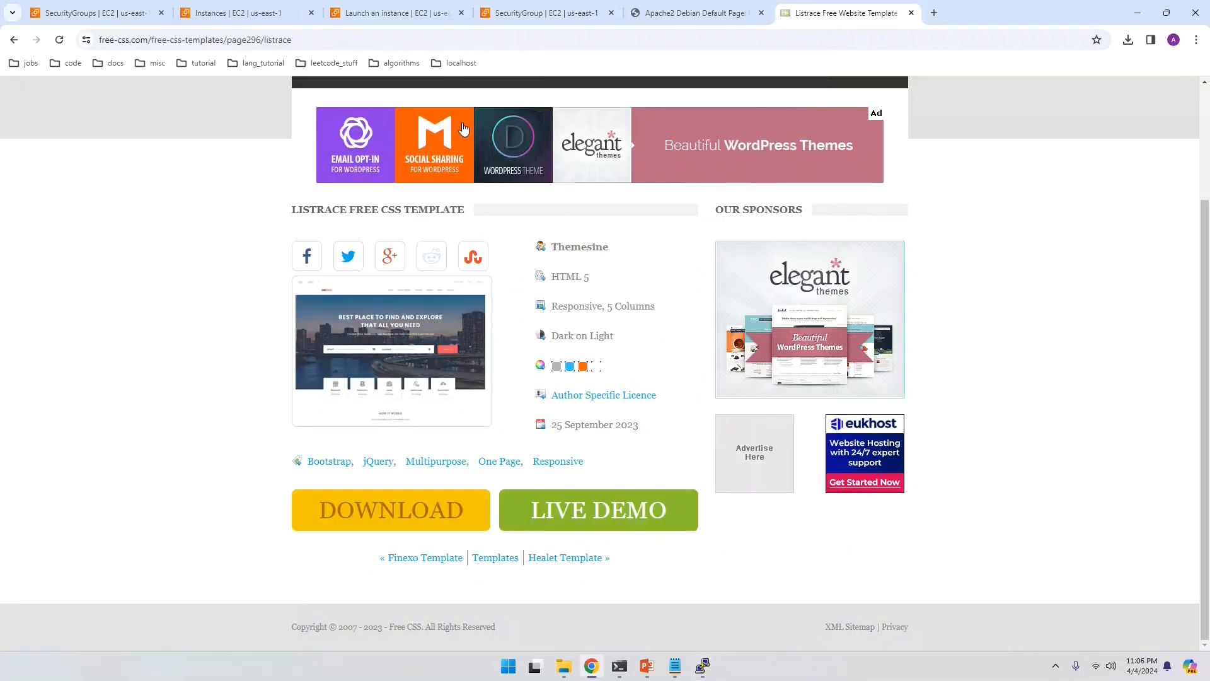
# Step: Reload 3.89.106.47 in the Apache2 Default Page tab to show the new ListRace landing page
pyautogui.click(651, 14)
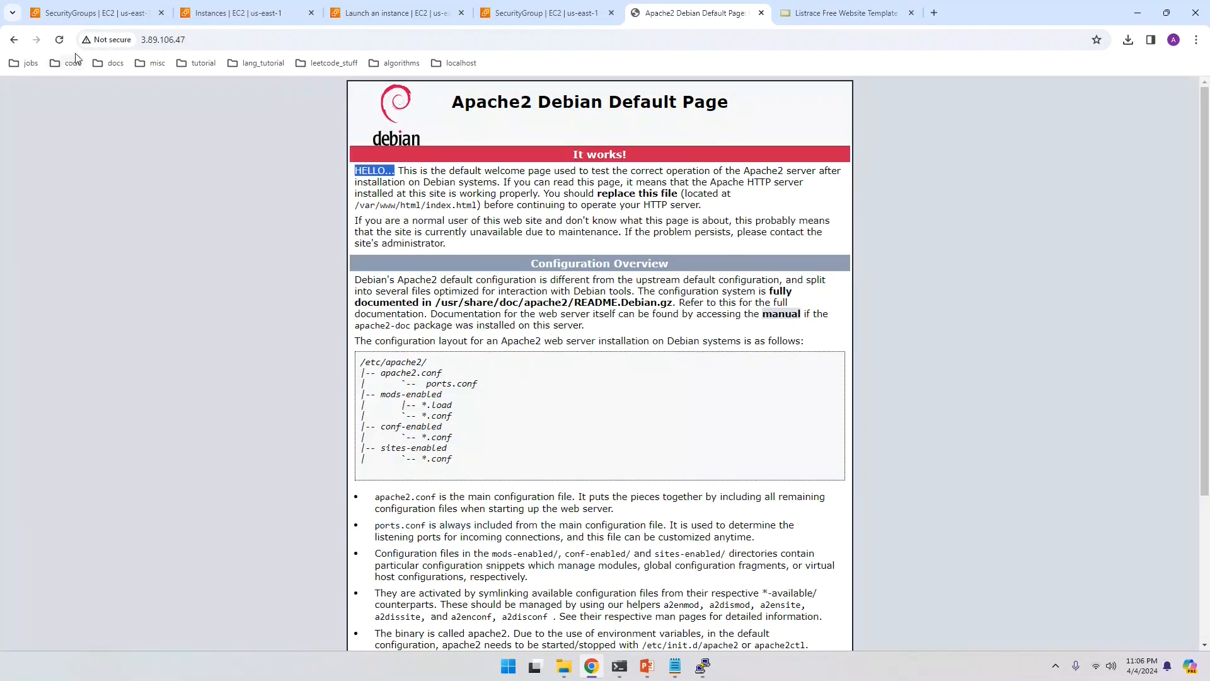
pyautogui.click(228, 38)
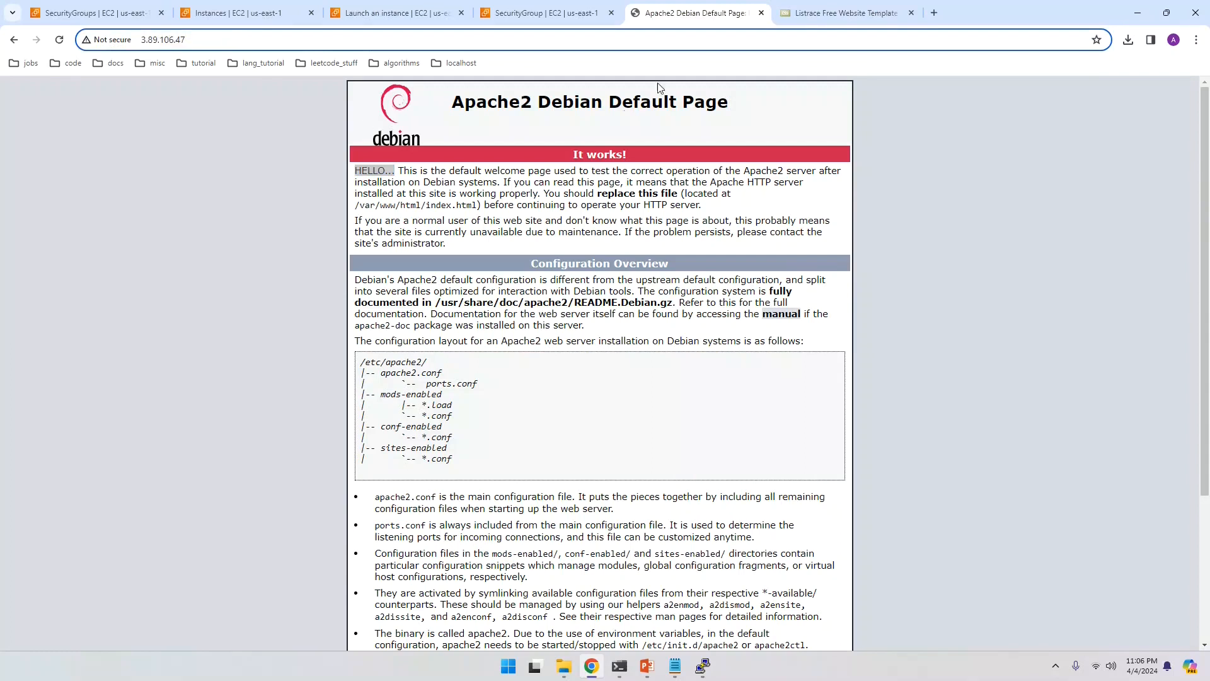
pyautogui.click(60, 40)
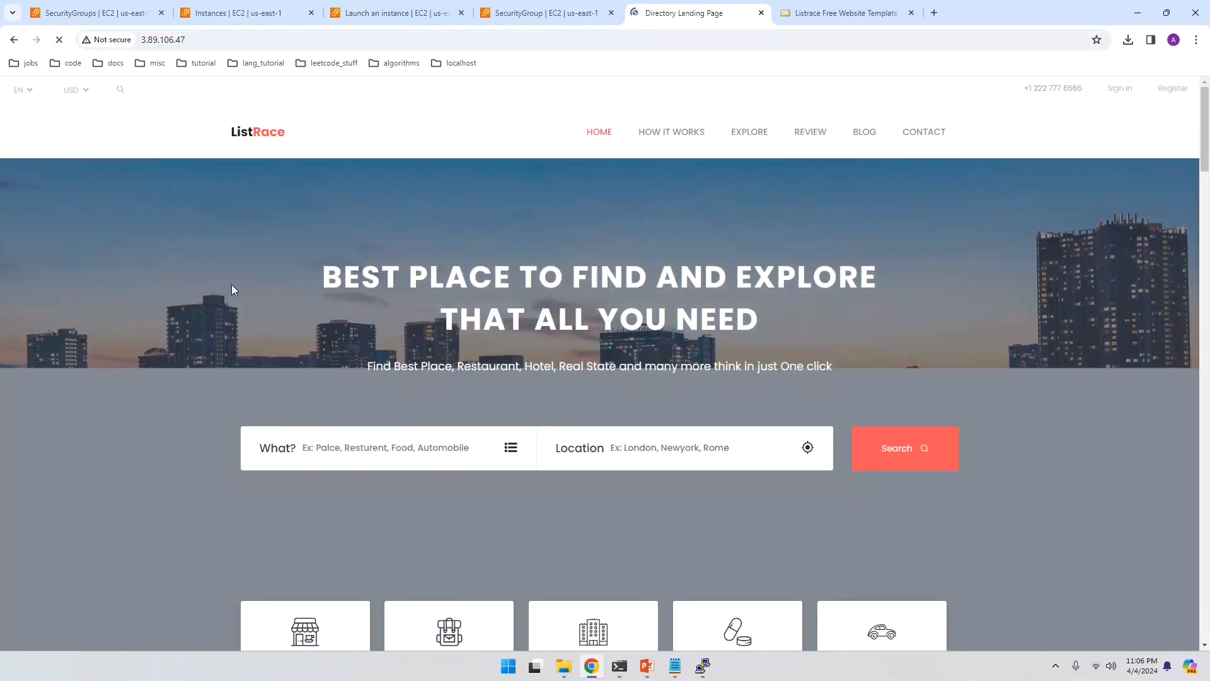
pyautogui.scroll(-5, 232, 288)
pyautogui.scroll(-13, 232, 289)
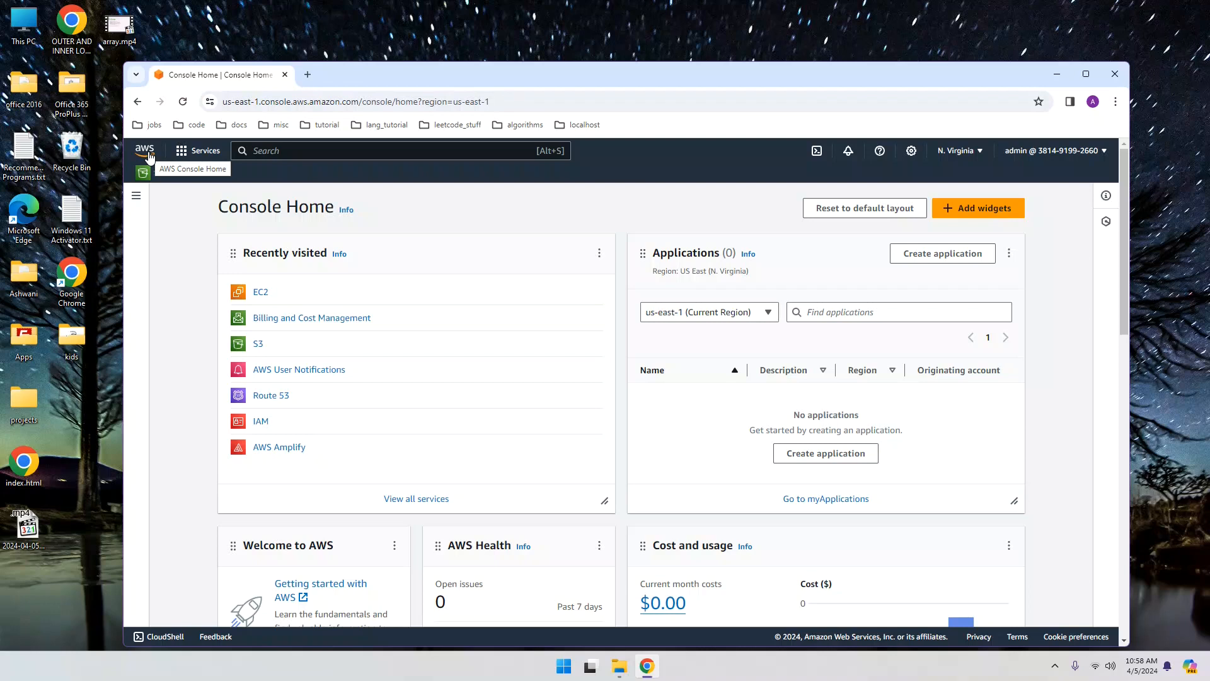
# Step: Open the running my_debian_webserver instance summary (public IPv4 3.89.106.47) from EC2 Instances
pyautogui.click(261, 296)
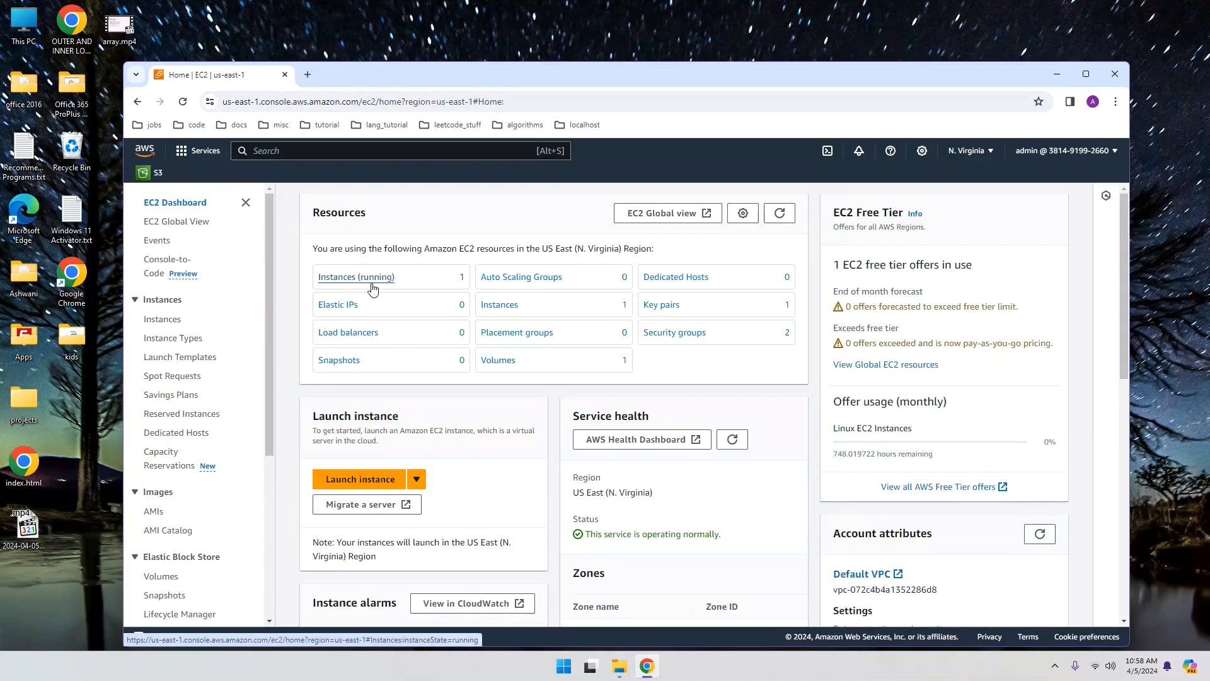
pyautogui.click(357, 277)
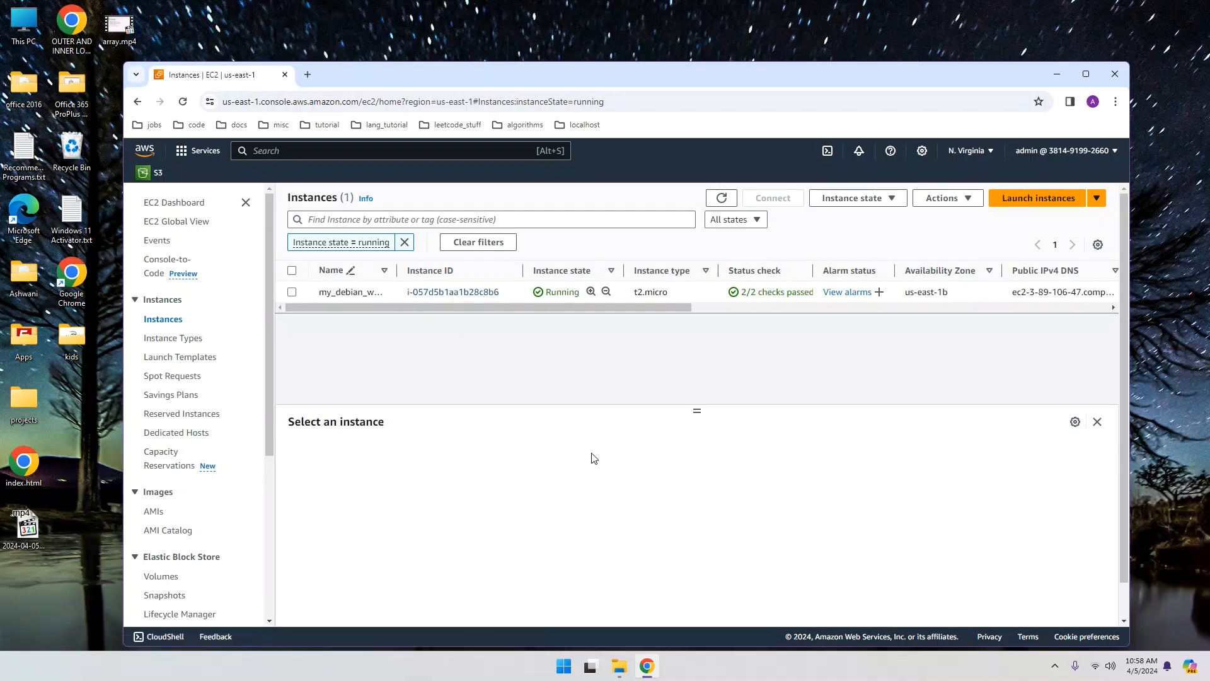
pyautogui.click(459, 295)
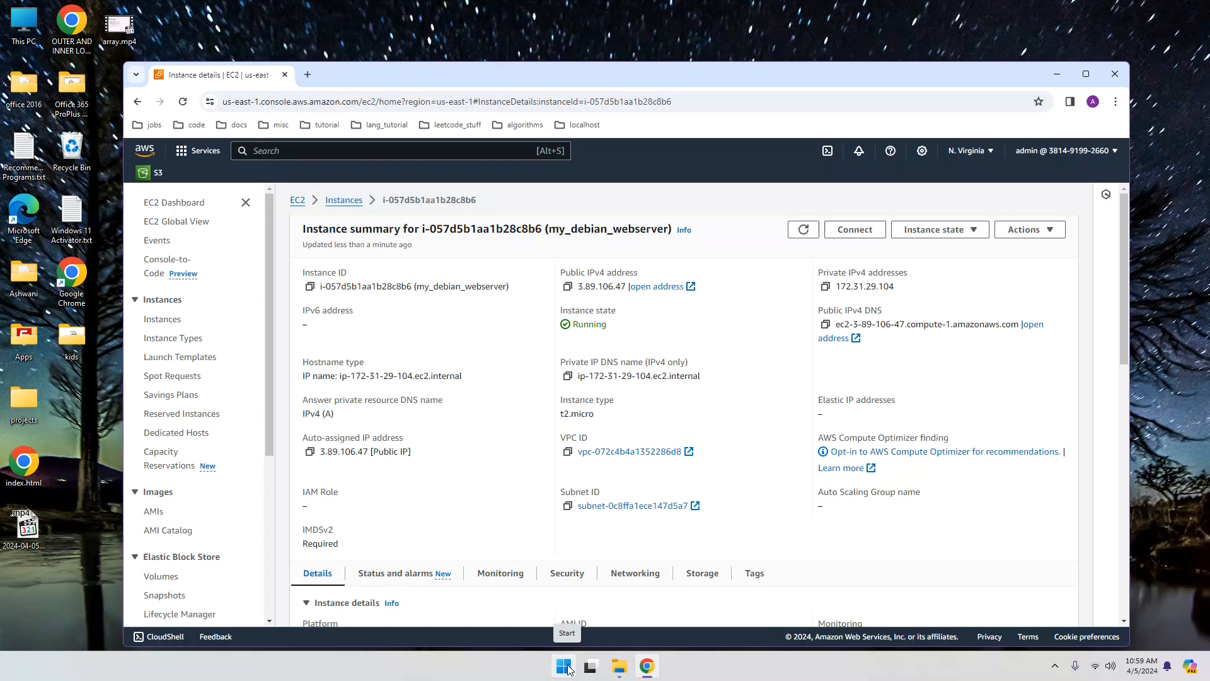
# Step: Start FileZilla from its shortcut in the Desktop's Apps folder in File Explorer
pyautogui.click(618, 668)
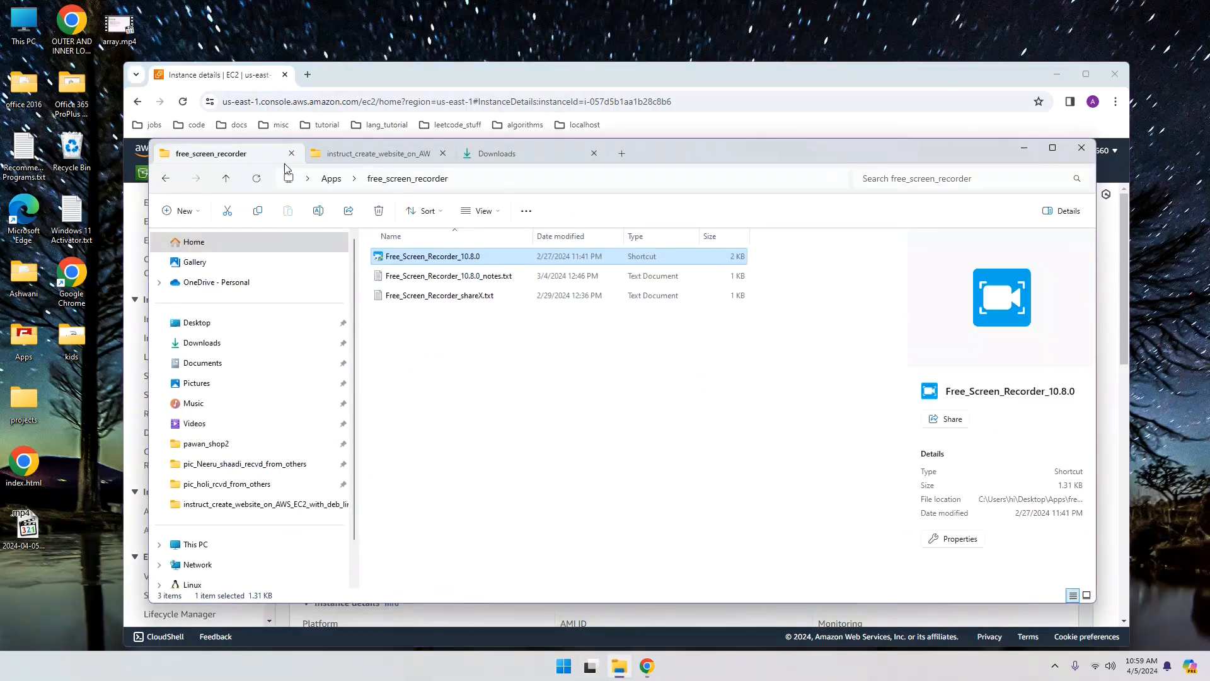
pyautogui.click(622, 153)
pyautogui.click(222, 324)
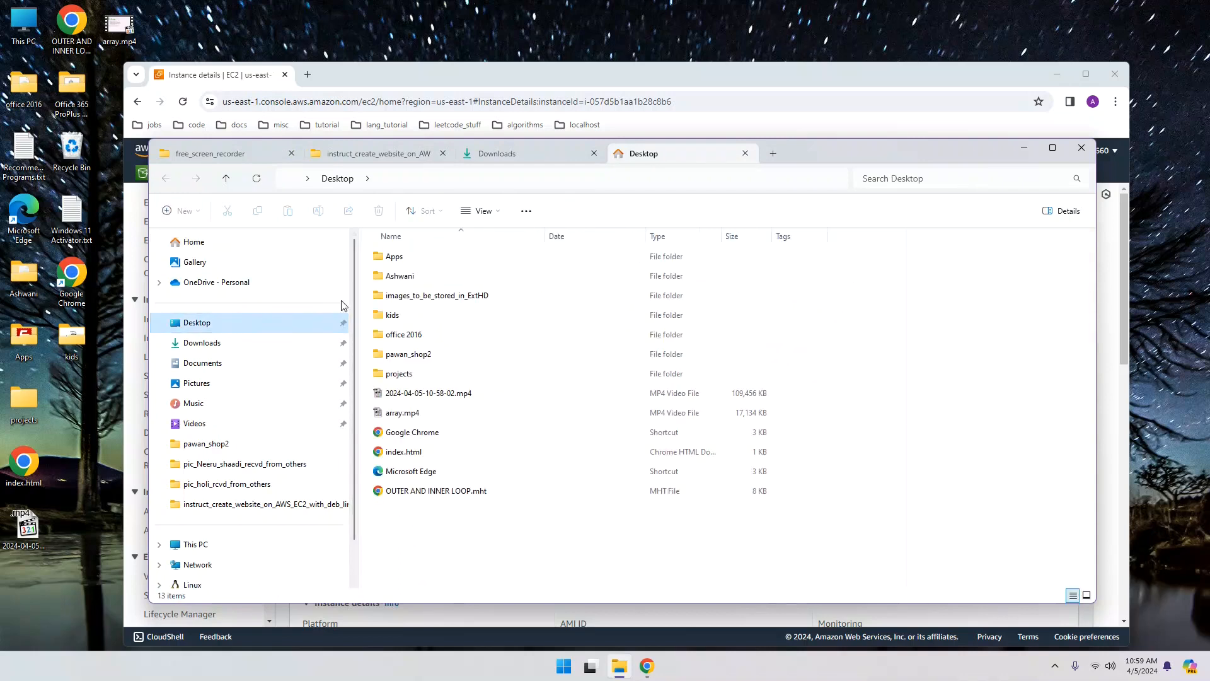
pyautogui.doubleClick(394, 256)
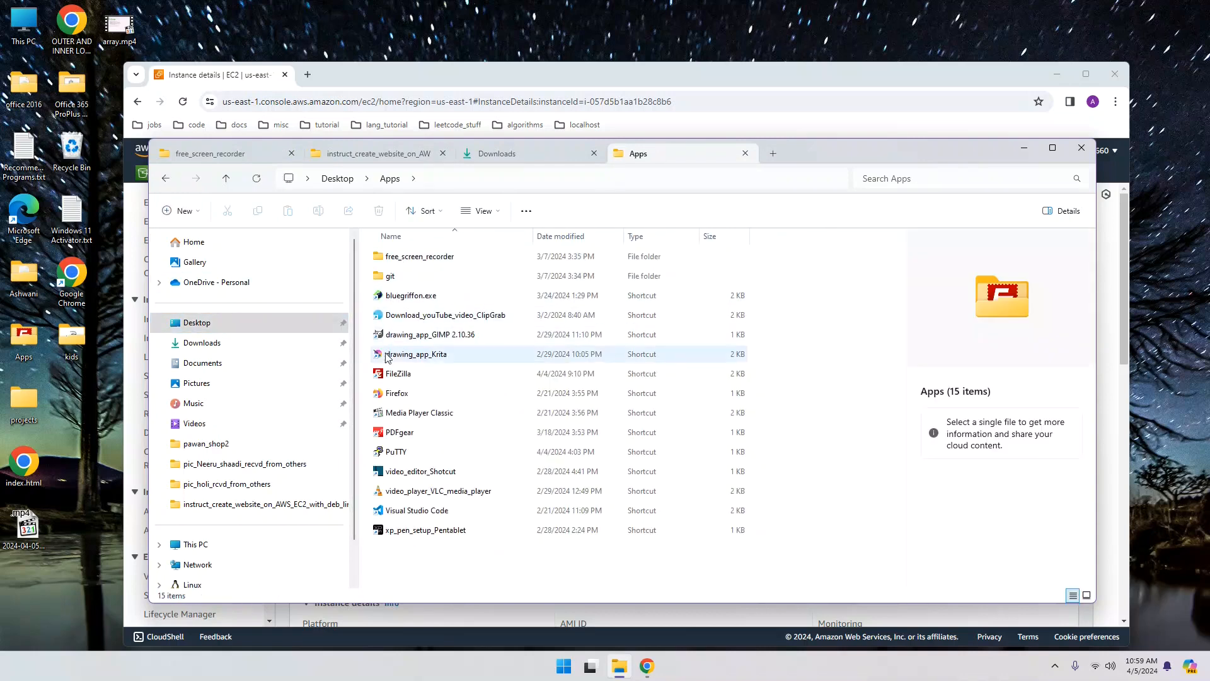
pyautogui.click(385, 374)
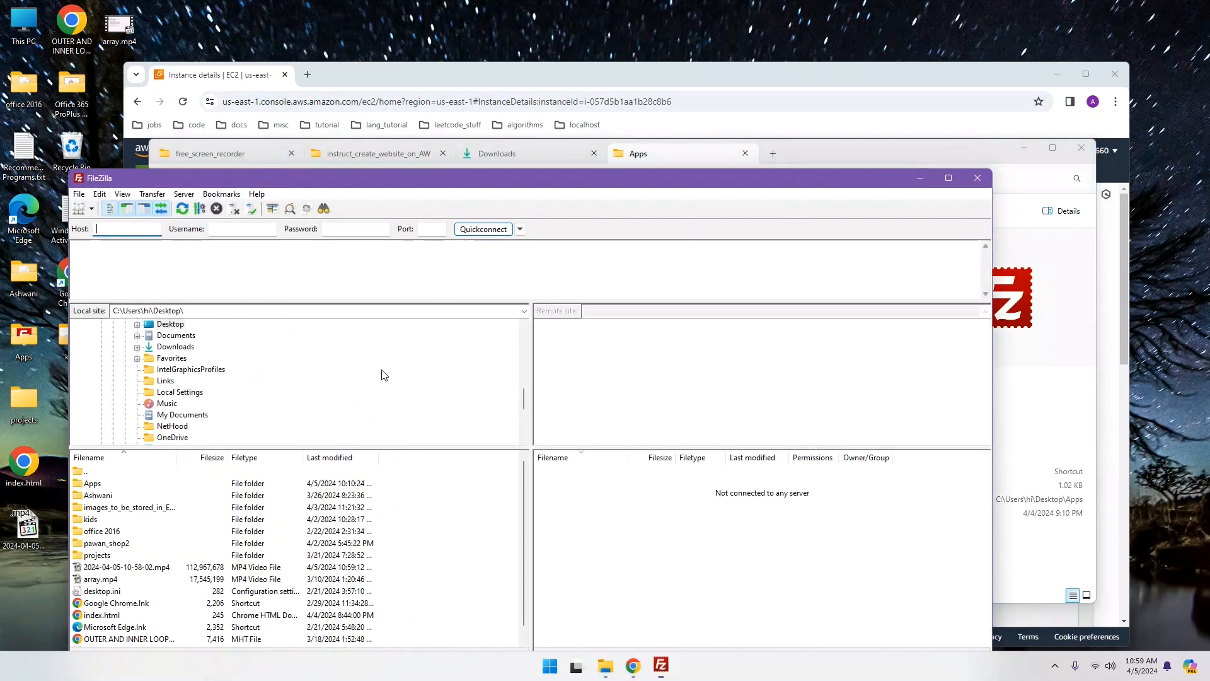
# Step: Create a new Site Manager entry named 'ec2' using the SFTP protocol
pyautogui.click(79, 195)
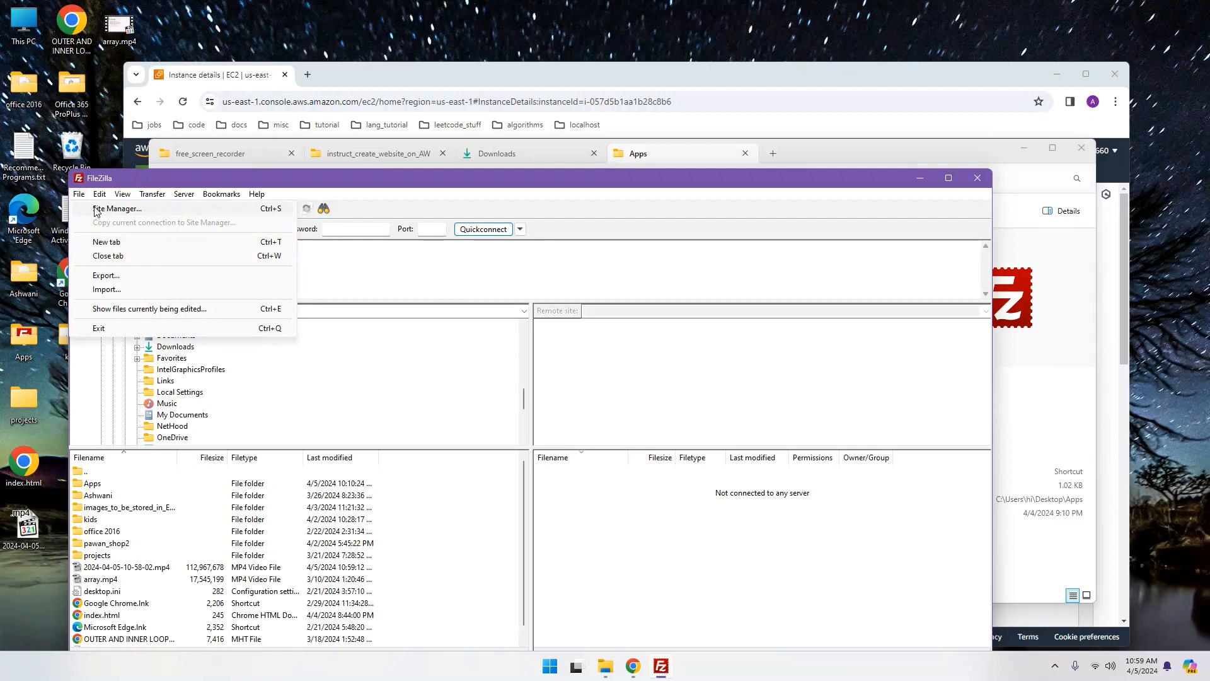
pyautogui.click(96, 210)
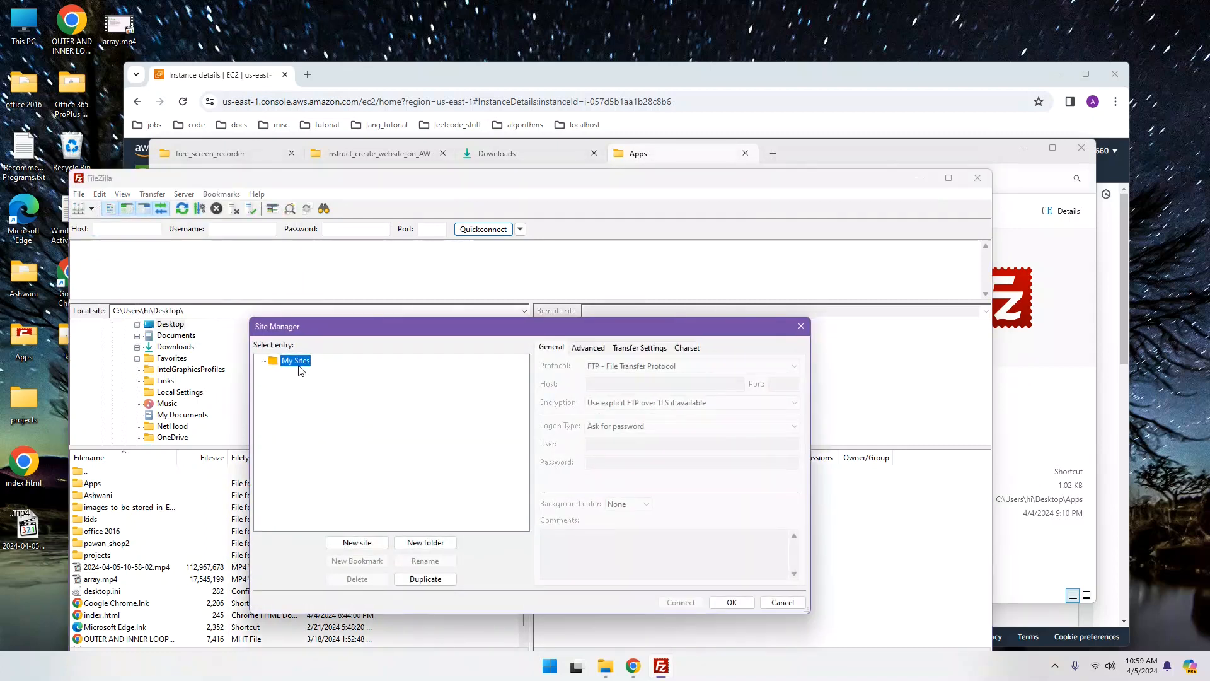
pyautogui.click(357, 543)
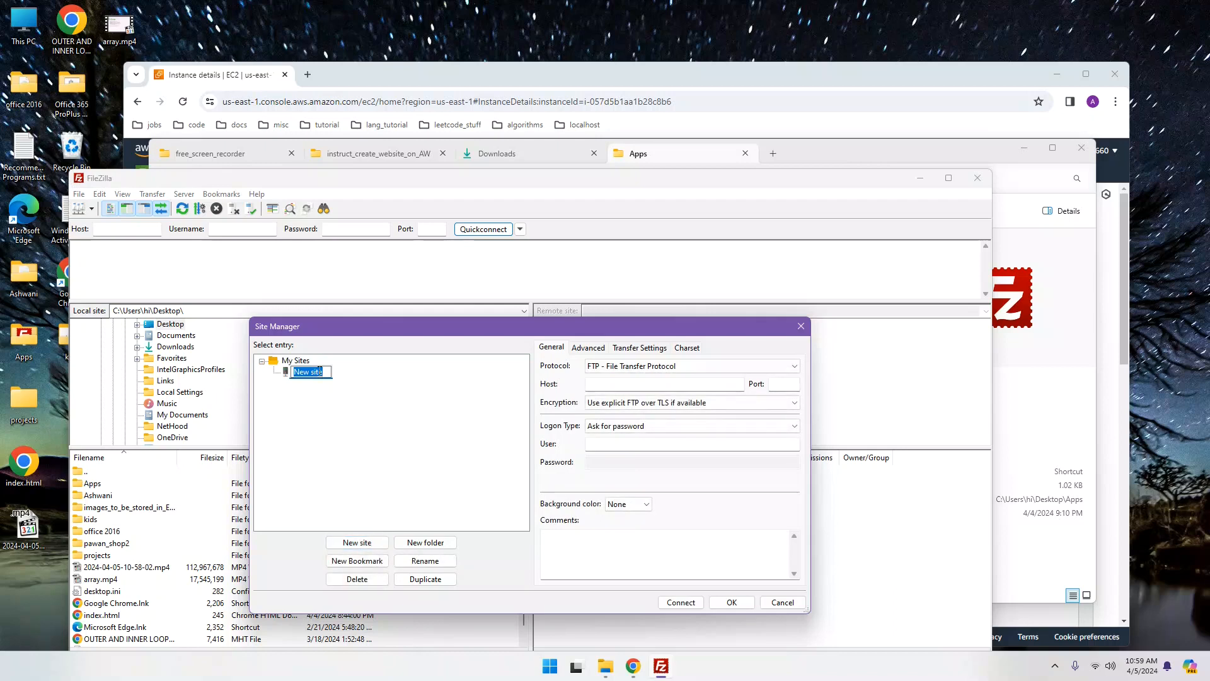
pyautogui.write('ec2')
pyautogui.click(674, 367)
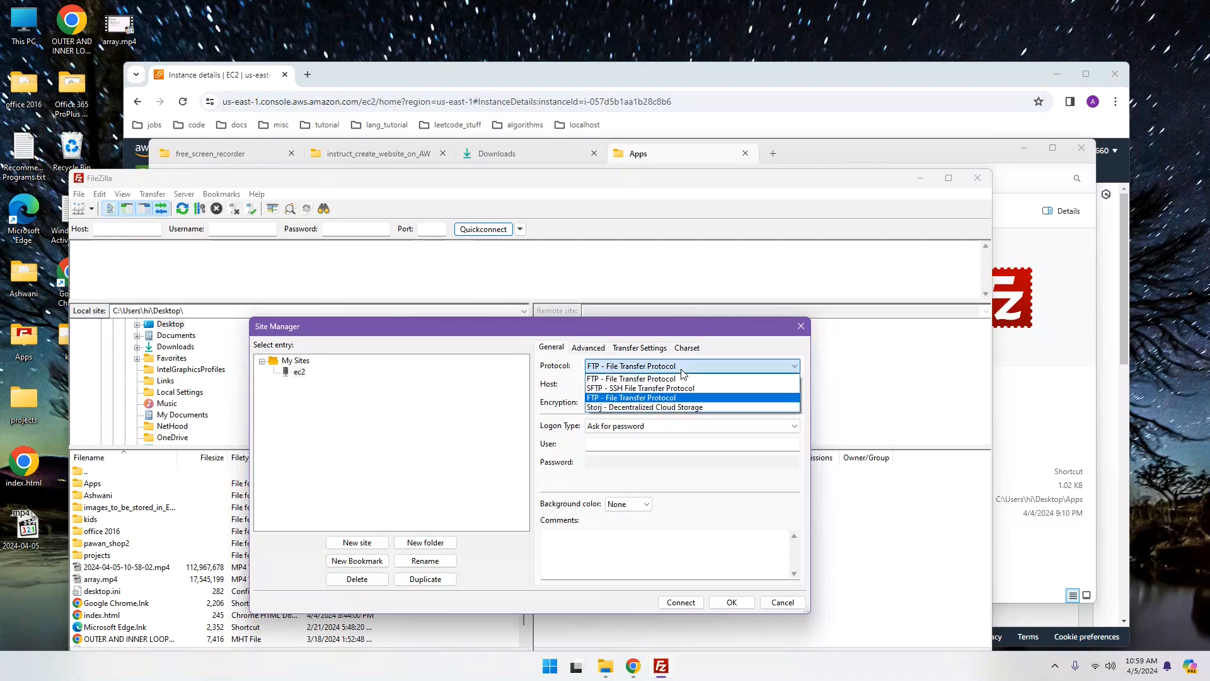
pyautogui.click(648, 388)
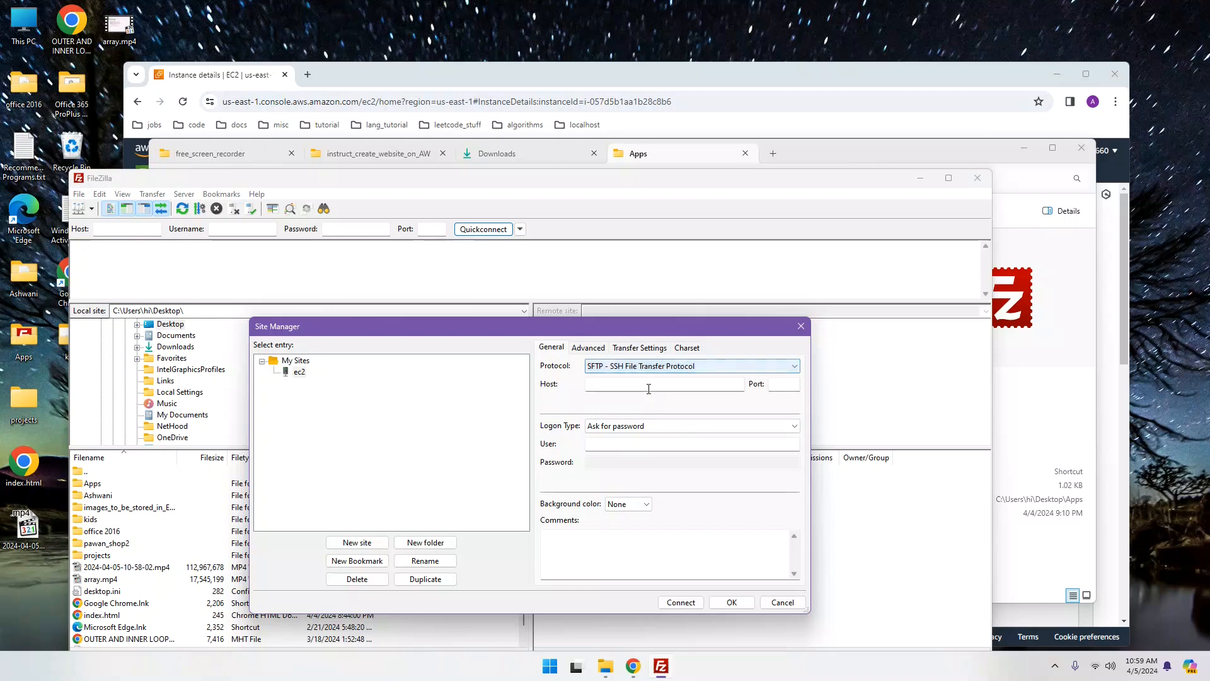
# Step: Set host 3.89.106.47 (copied from the EC2 summary), port 22, and Key file logon
pyautogui.click(644, 386)
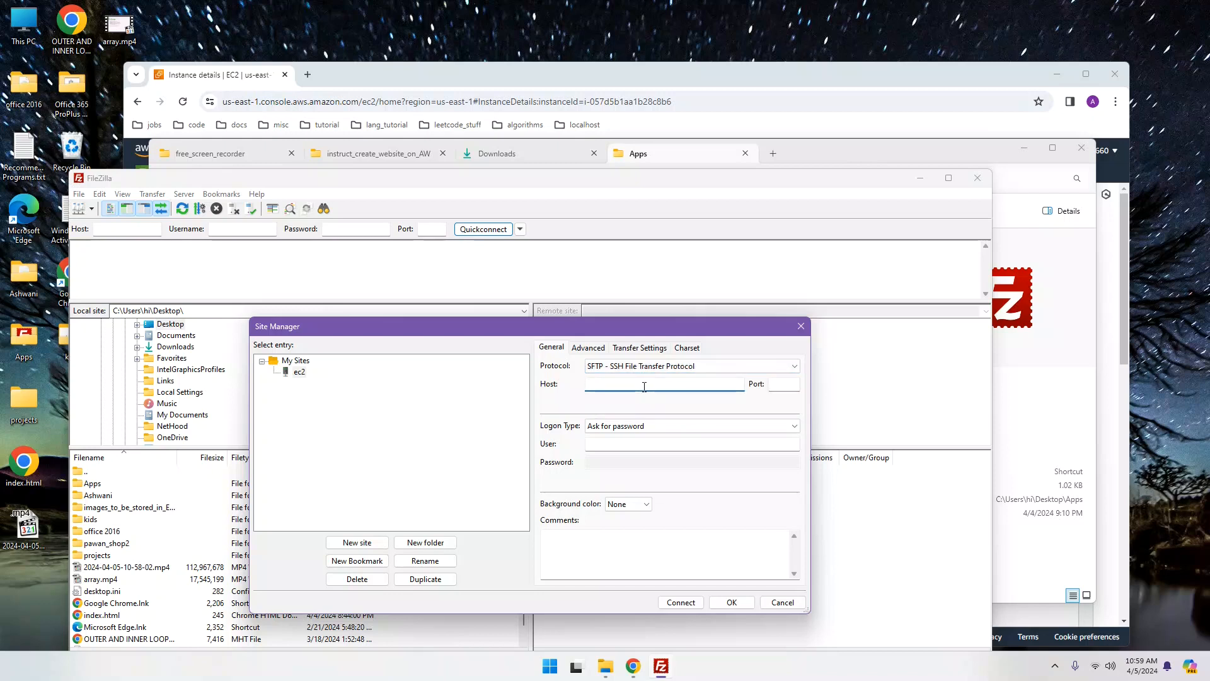
pyautogui.click(633, 665)
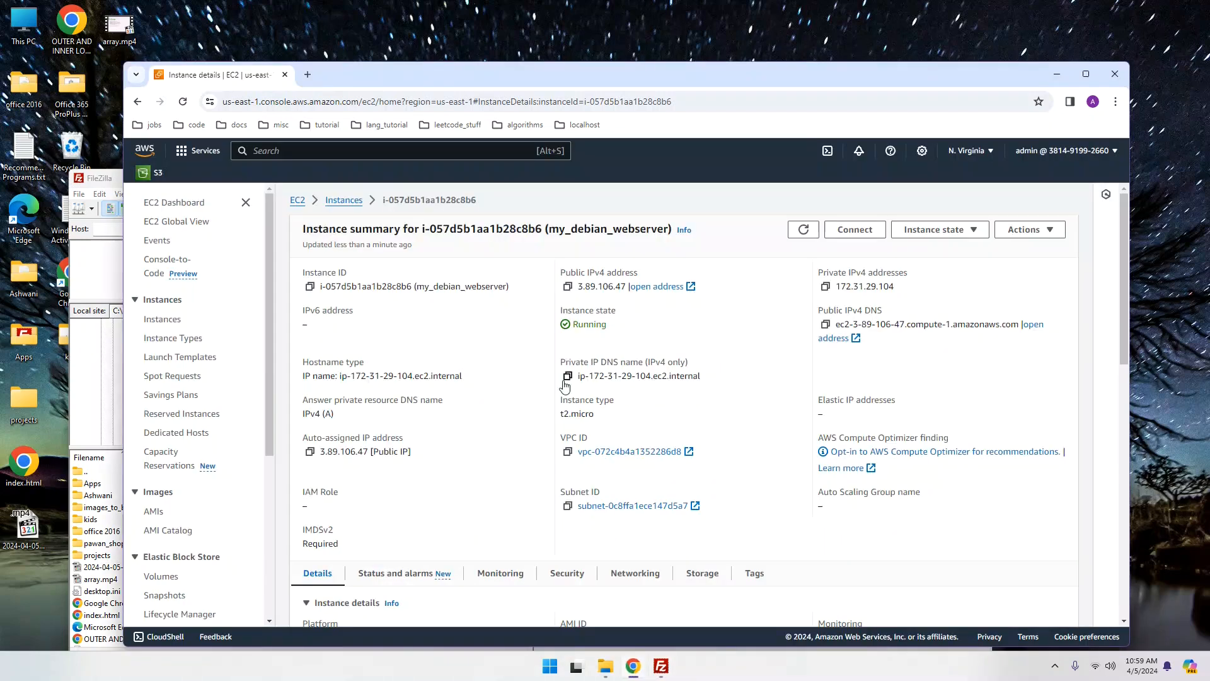
pyautogui.click(568, 287)
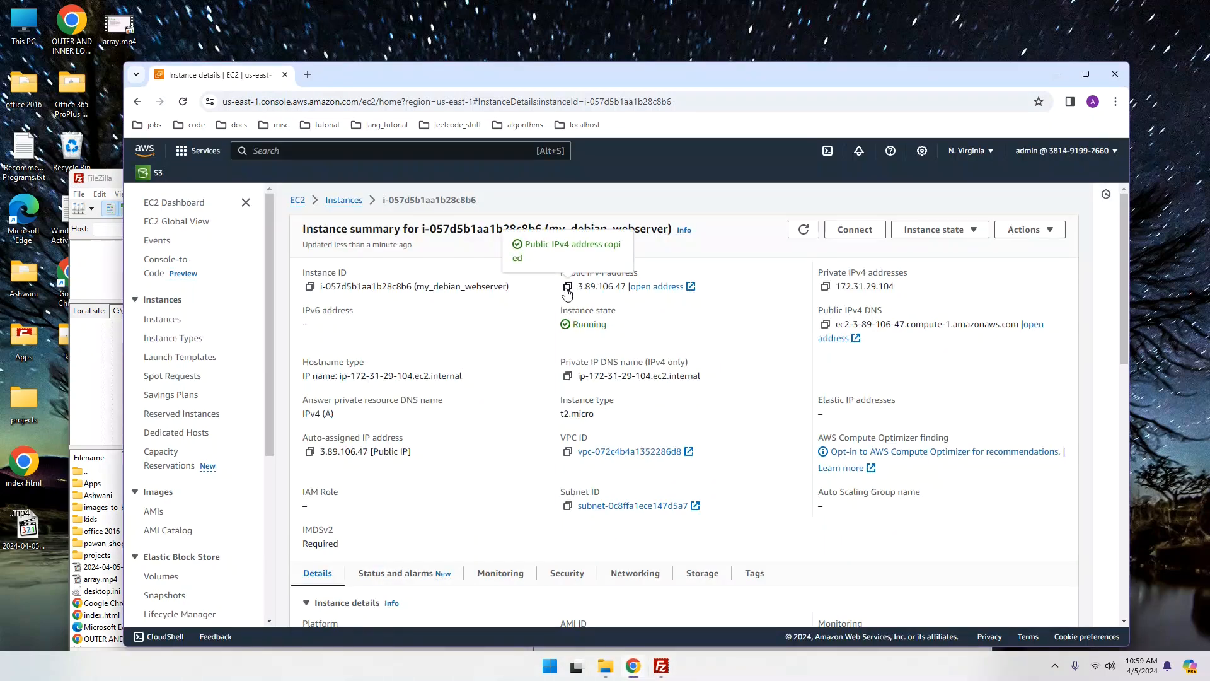
pyautogui.click(661, 673)
pyautogui.rightClick(611, 387)
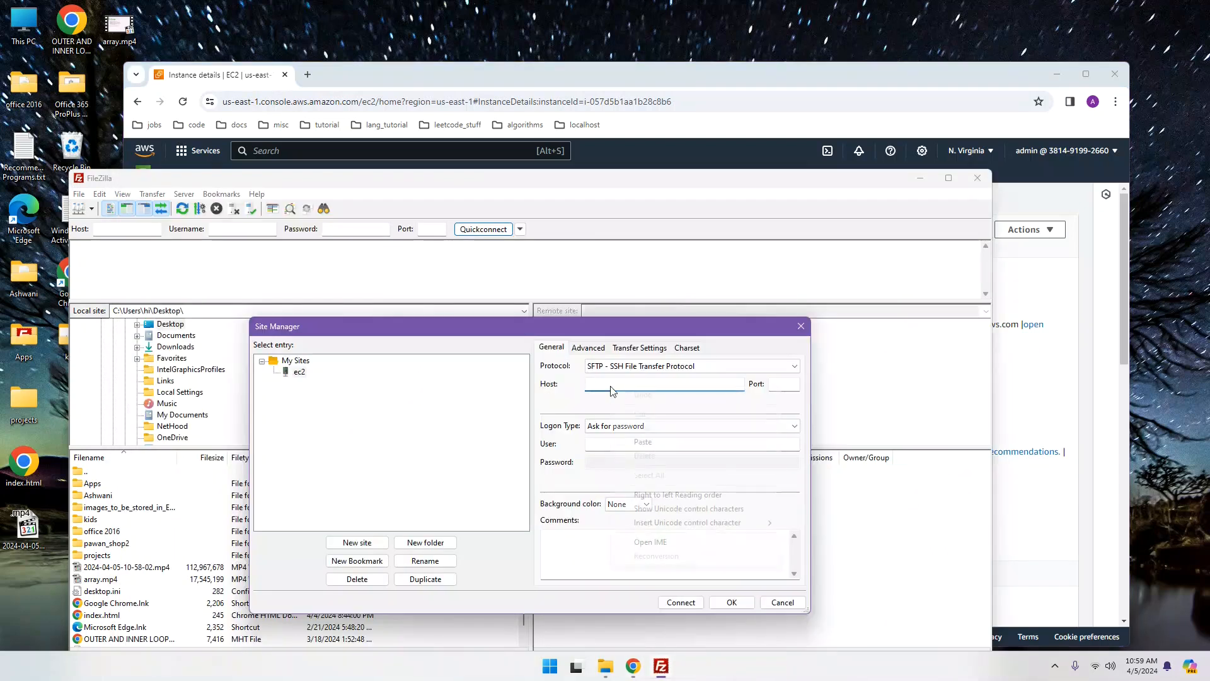
pyautogui.click(642, 441)
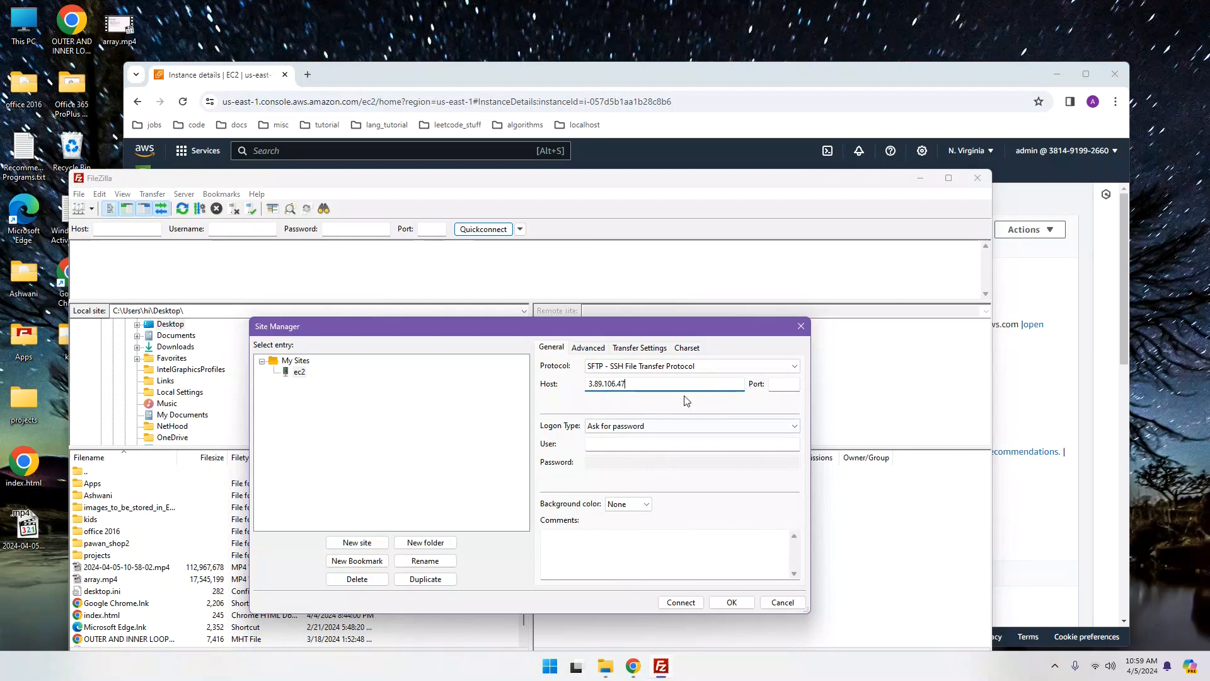
pyautogui.click(774, 383)
pyautogui.click(711, 432)
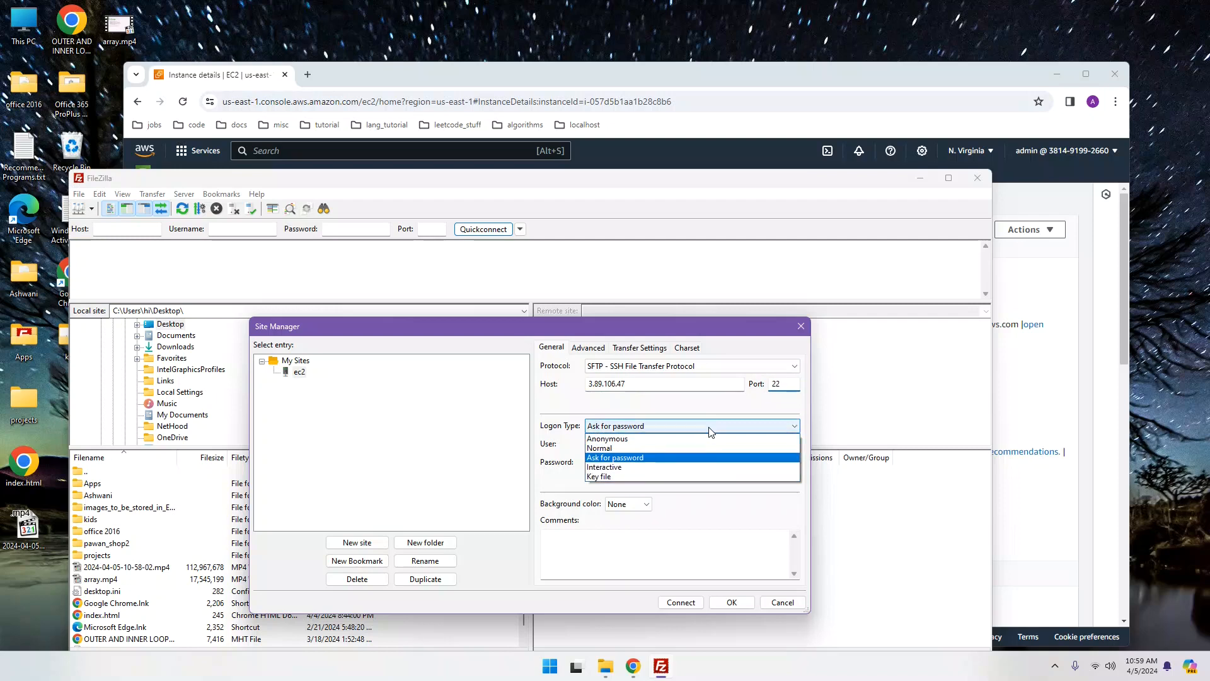
pyautogui.click(644, 477)
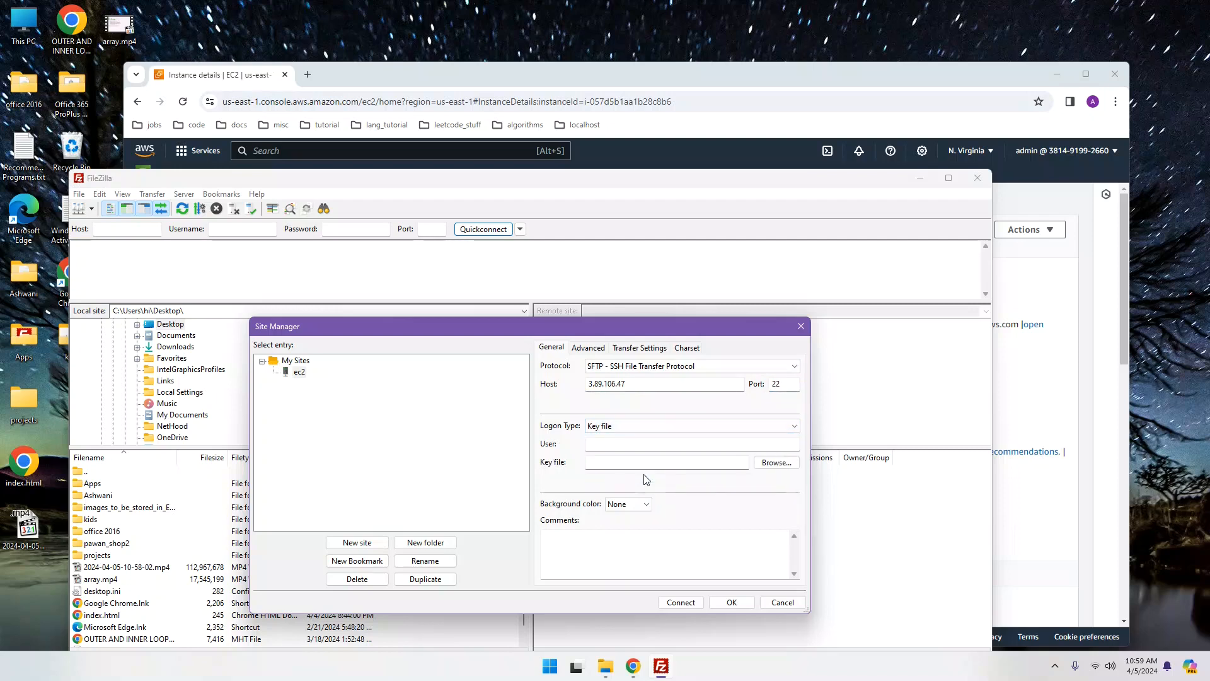
# Step: Enter user admin, choose Downloads\debian.ppk as the key file, and connect to 3.89.106.47
pyautogui.click(614, 445)
pyautogui.click(776, 463)
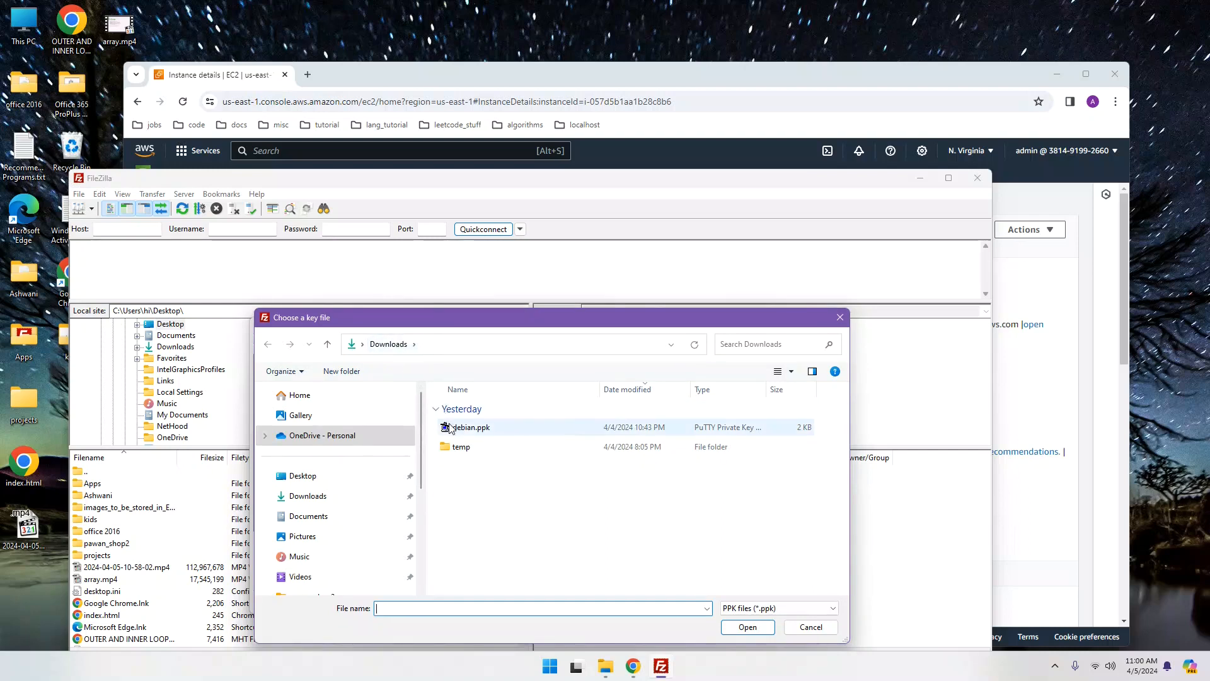
pyautogui.click(480, 429)
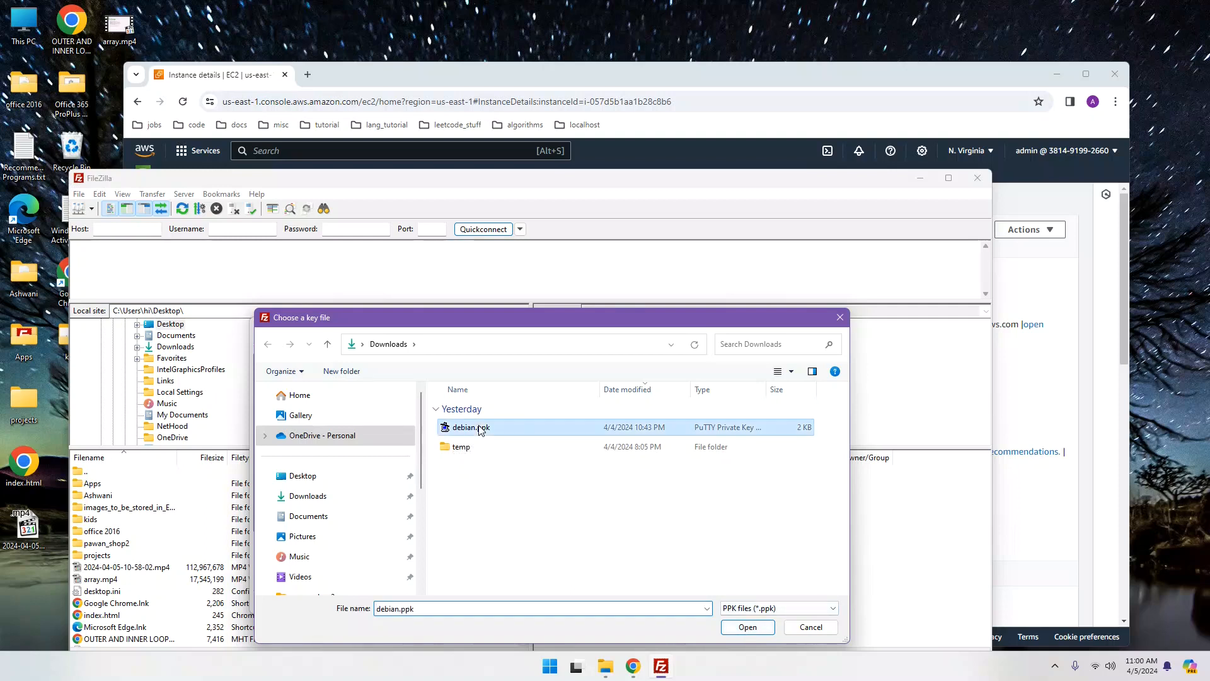
pyautogui.click(748, 626)
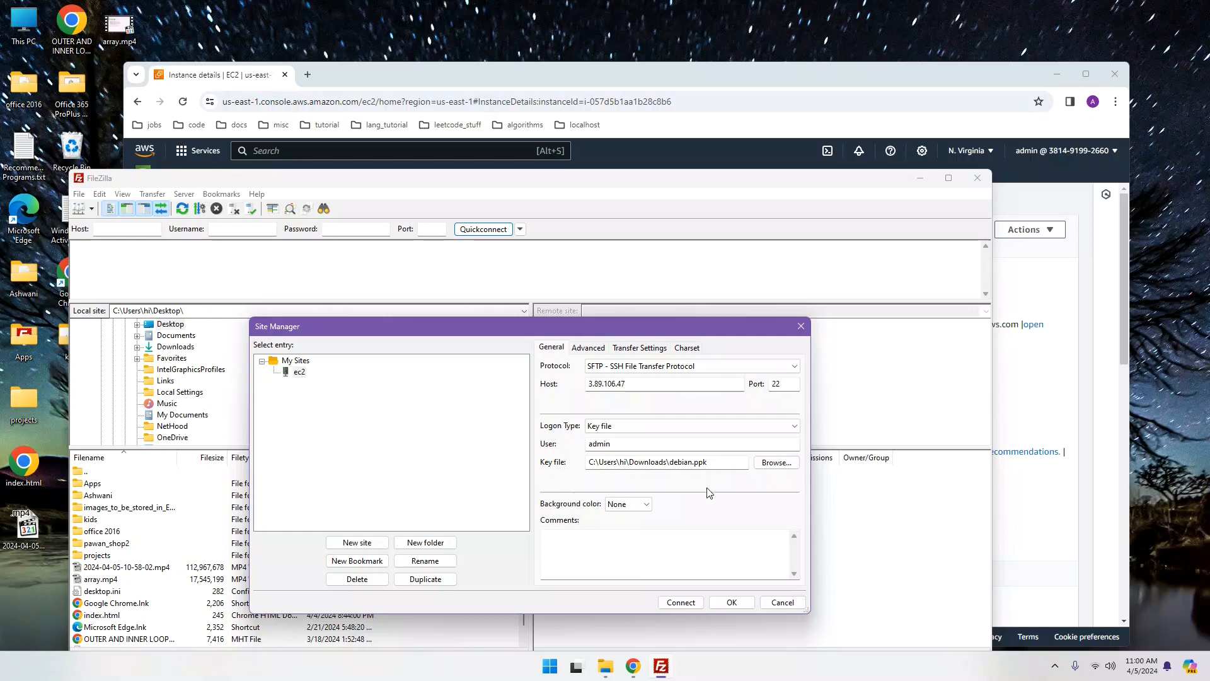
pyautogui.click(680, 603)
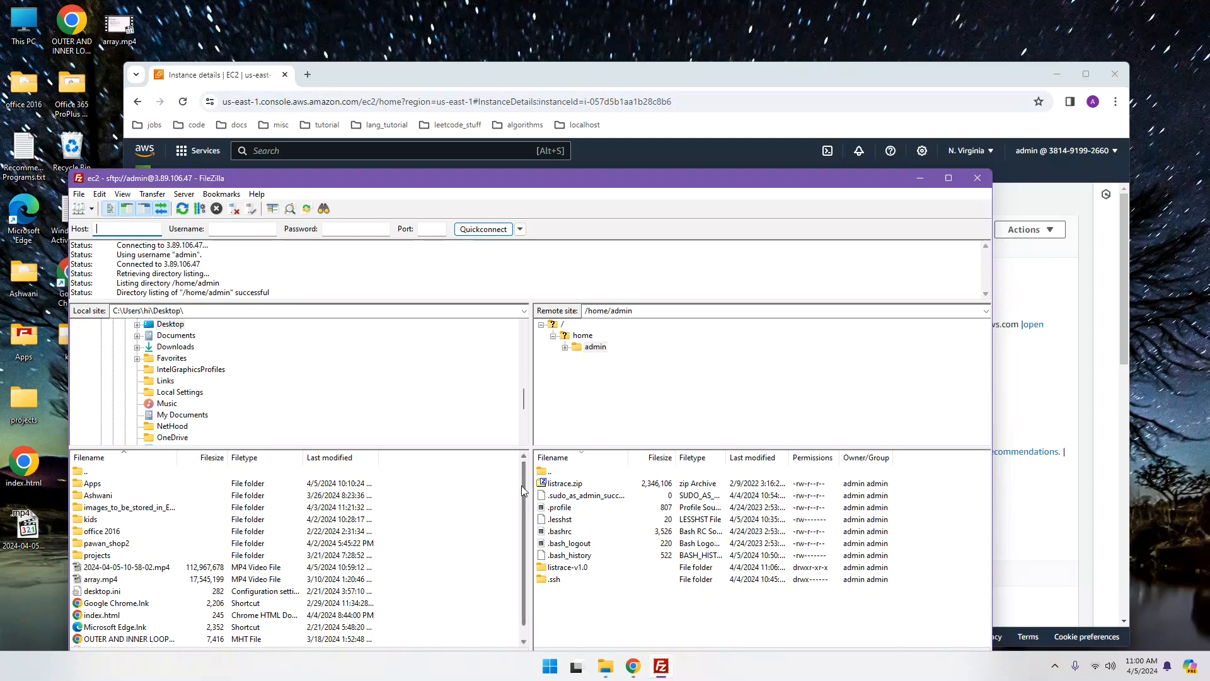
# Step: Drag index.html from the local Desktop list into remote /home/admin to upload it
pyautogui.scroll(-1, 520, 485)
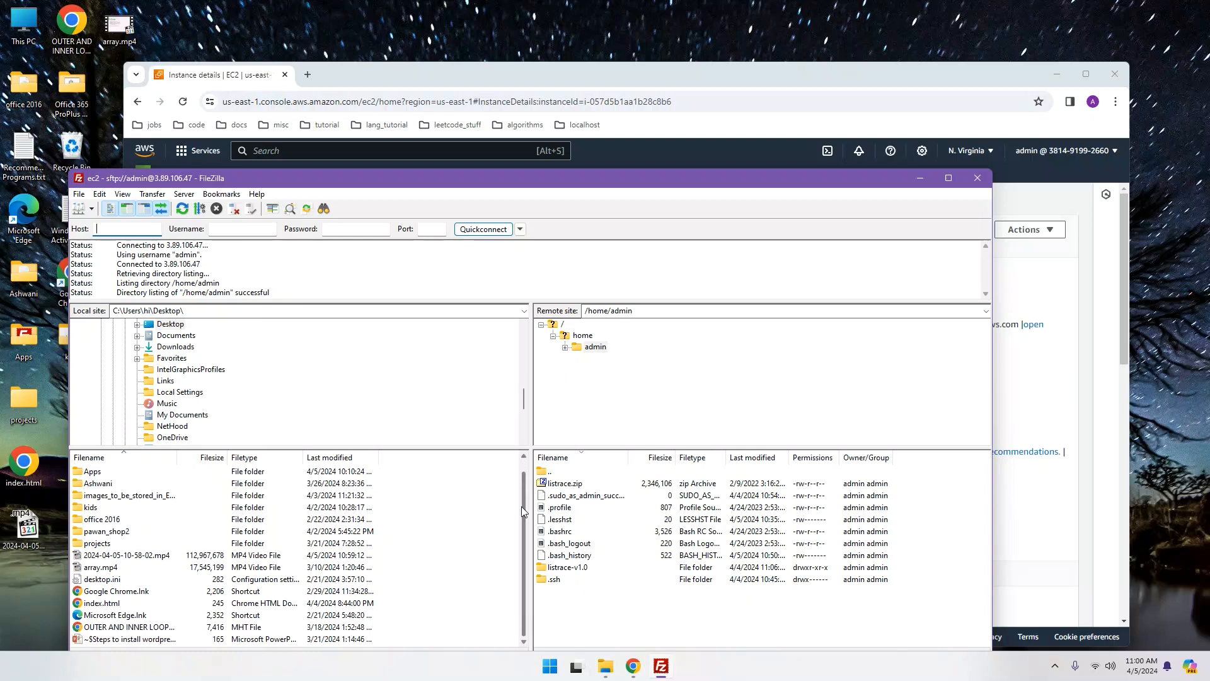
pyautogui.click(111, 603)
pyautogui.moveTo(111, 605); pyautogui.dragTo(515, 590)
pyautogui.moveTo(591, 608); pyautogui.dragTo(592, 605)
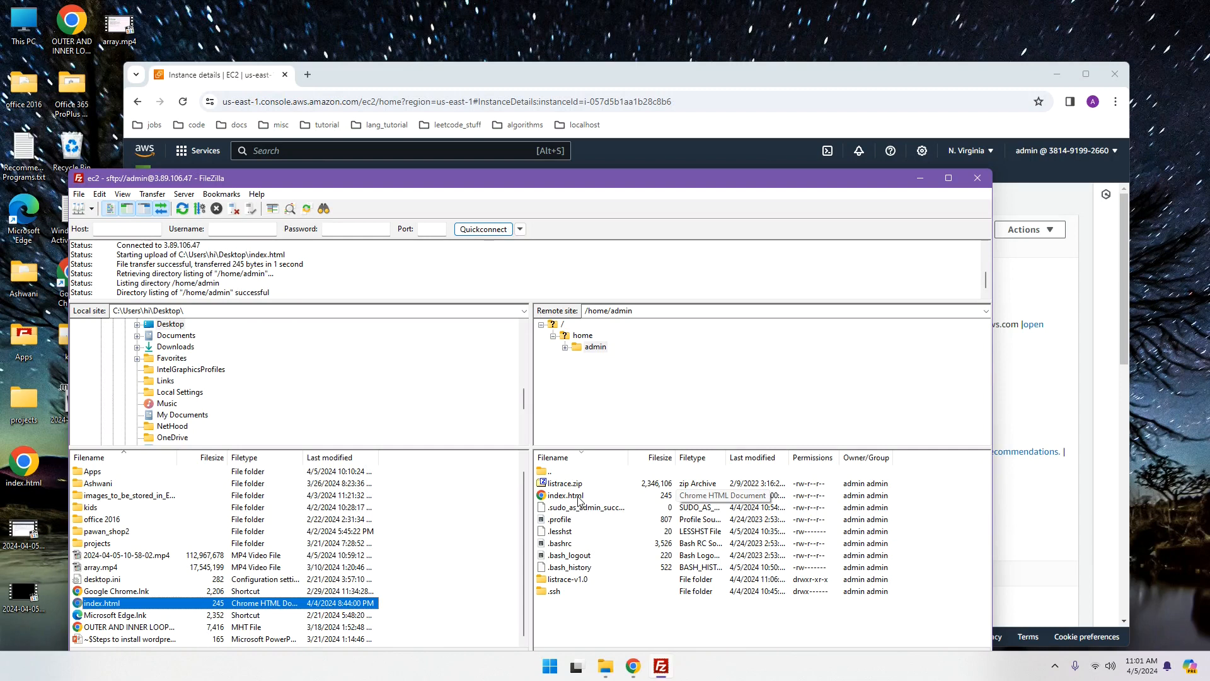
pyautogui.click(550, 666)
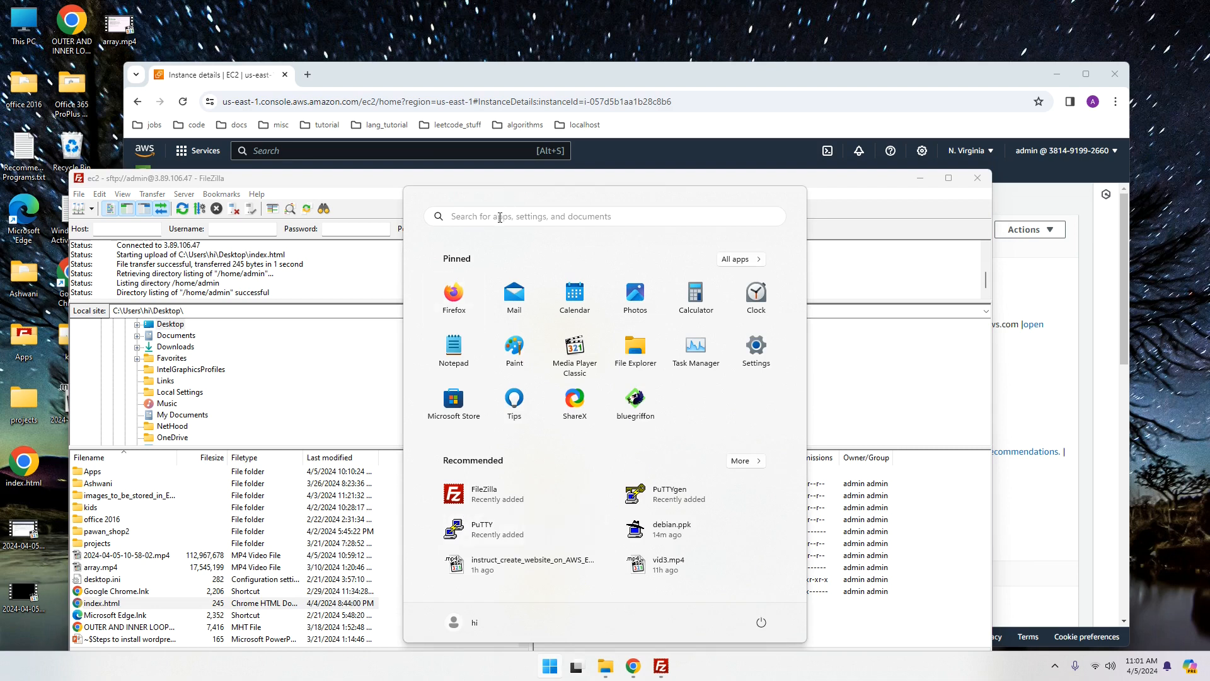
# Step: Launch PuTTY from a Start search for 'putty' and position its configuration window
pyautogui.click(503, 216)
pyautogui.write('putty')
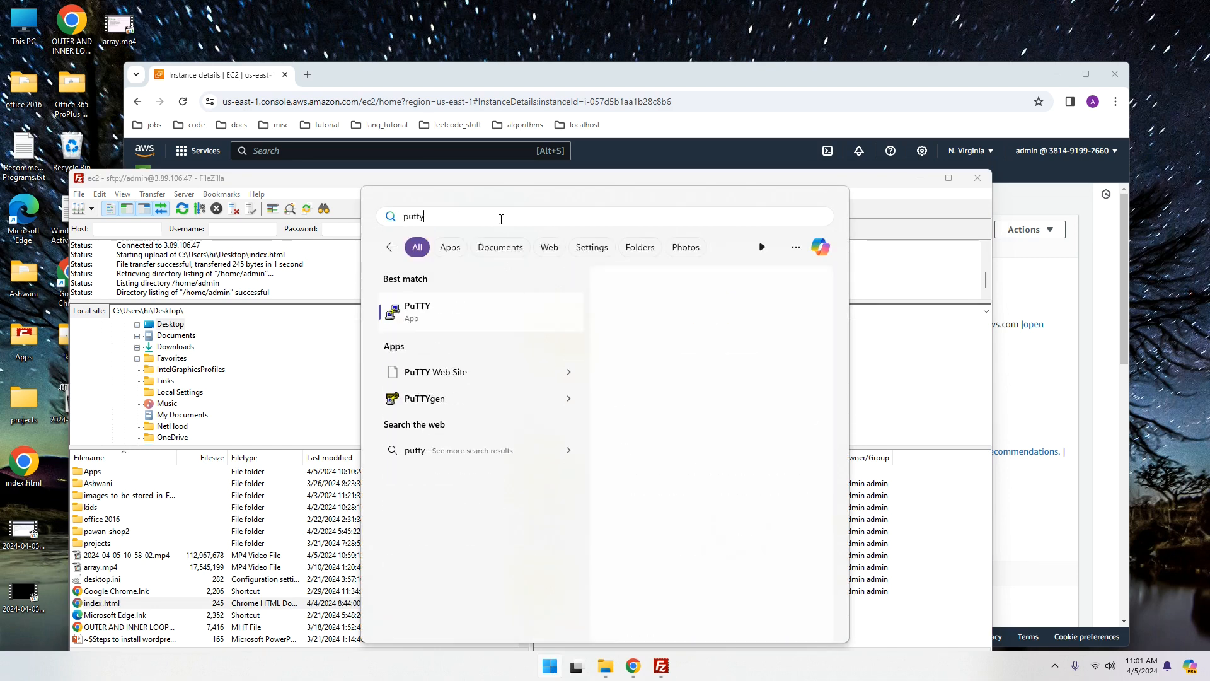
pyautogui.press('Return')
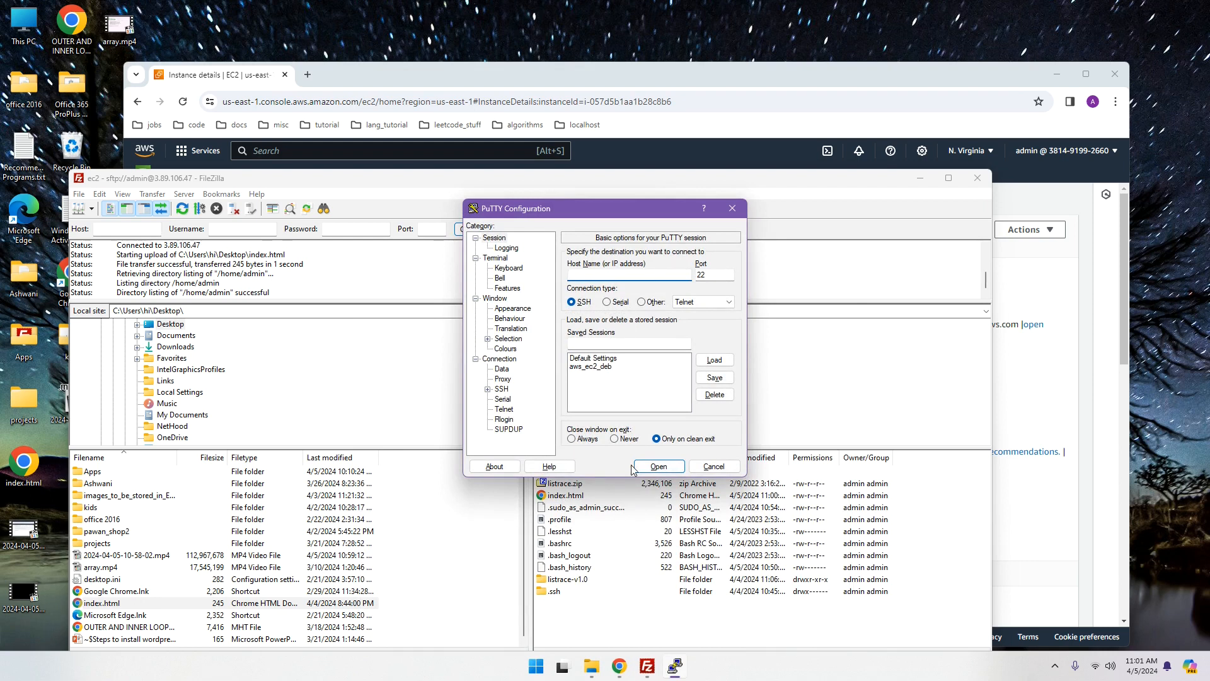
pyautogui.moveTo(607, 200); pyautogui.dragTo(480, 336)
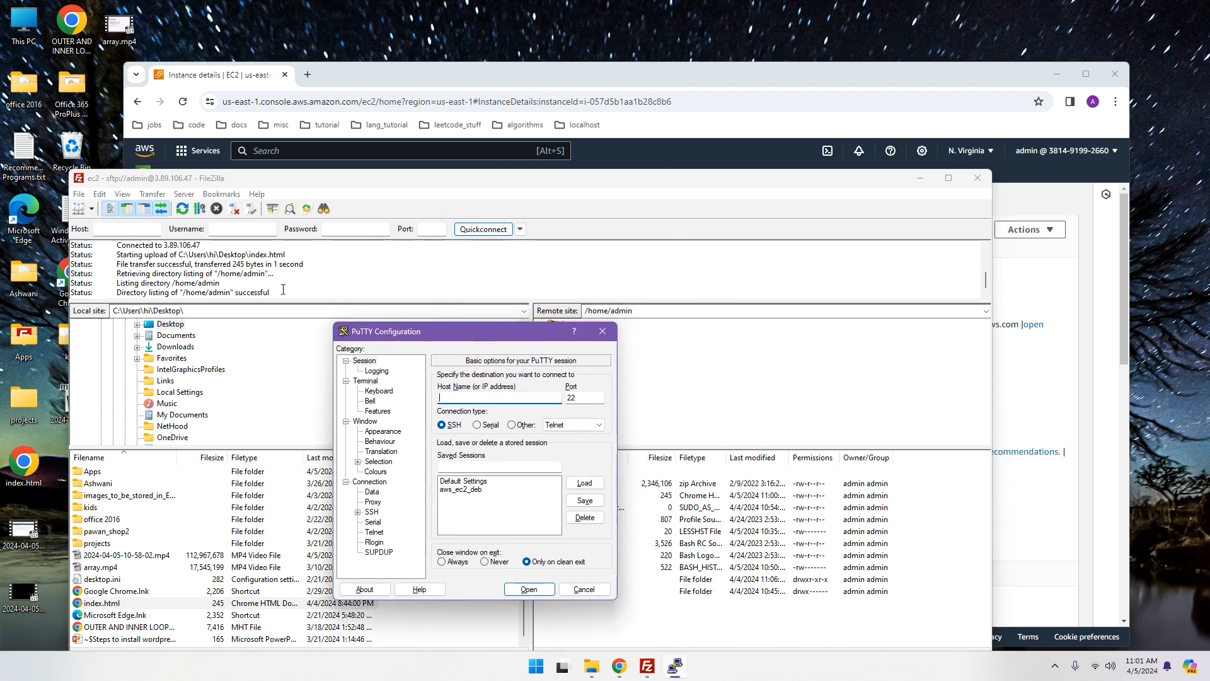
pyautogui.click(618, 666)
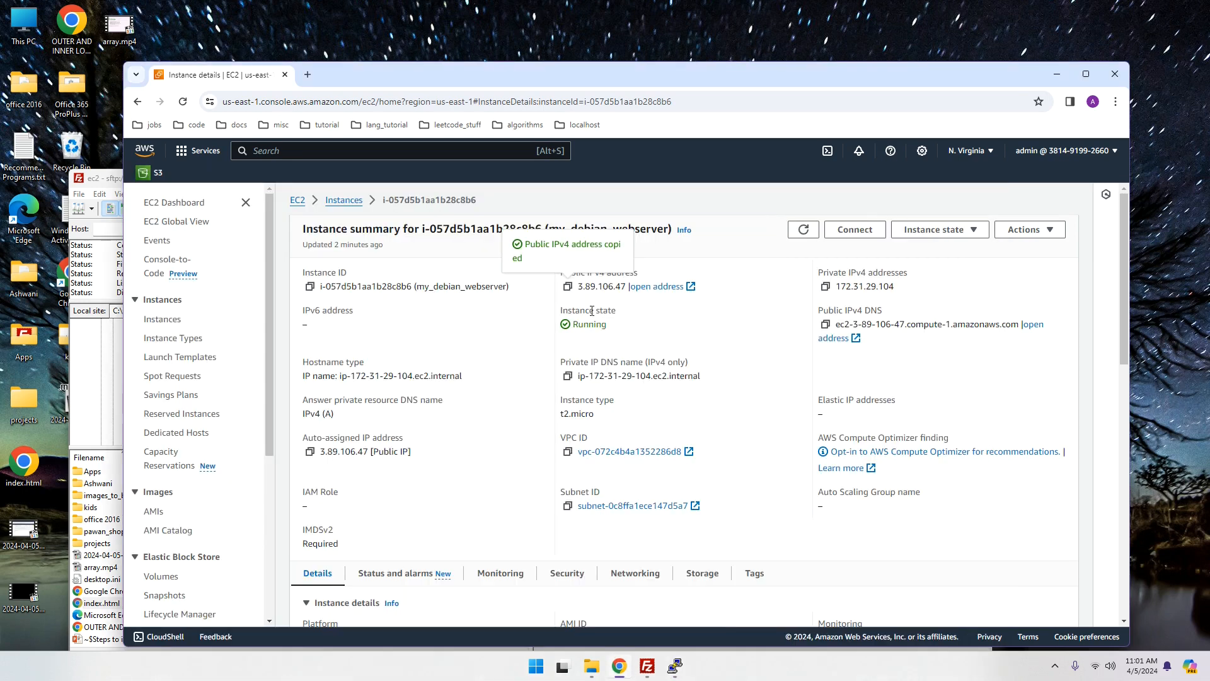
pyautogui.click(673, 666)
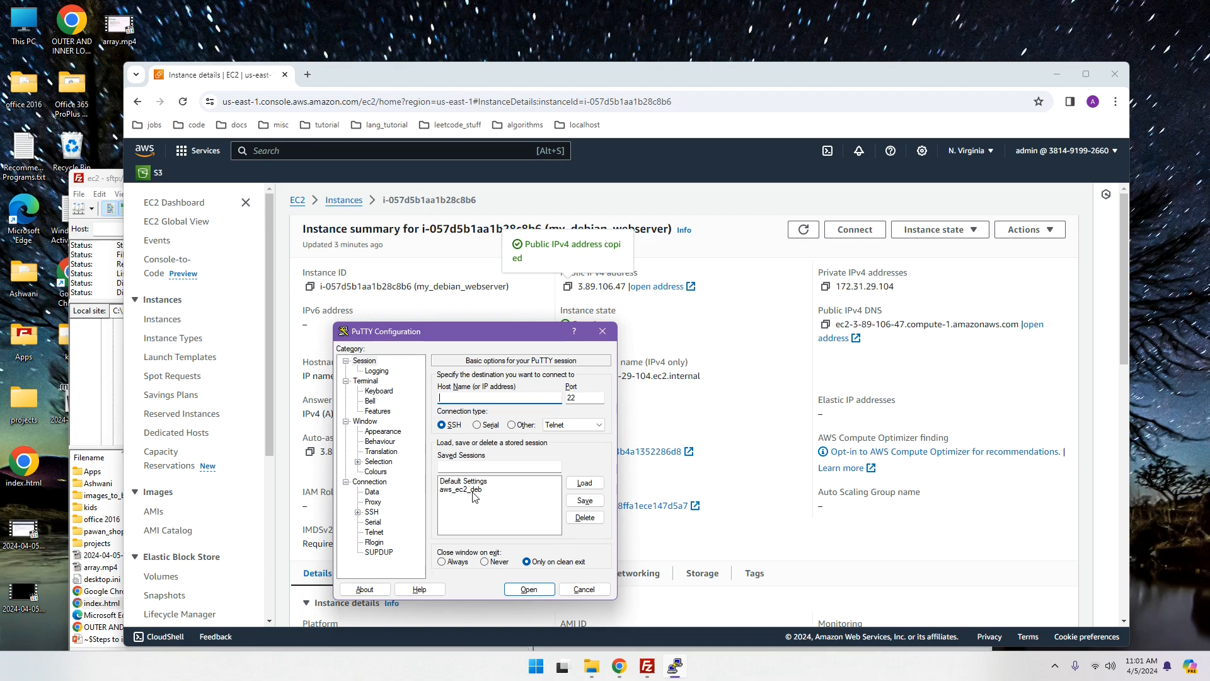
# Step: Load the aws_ec2_deb saved session and open the SSH connection to 3.89.106.47
pyautogui.click(475, 494)
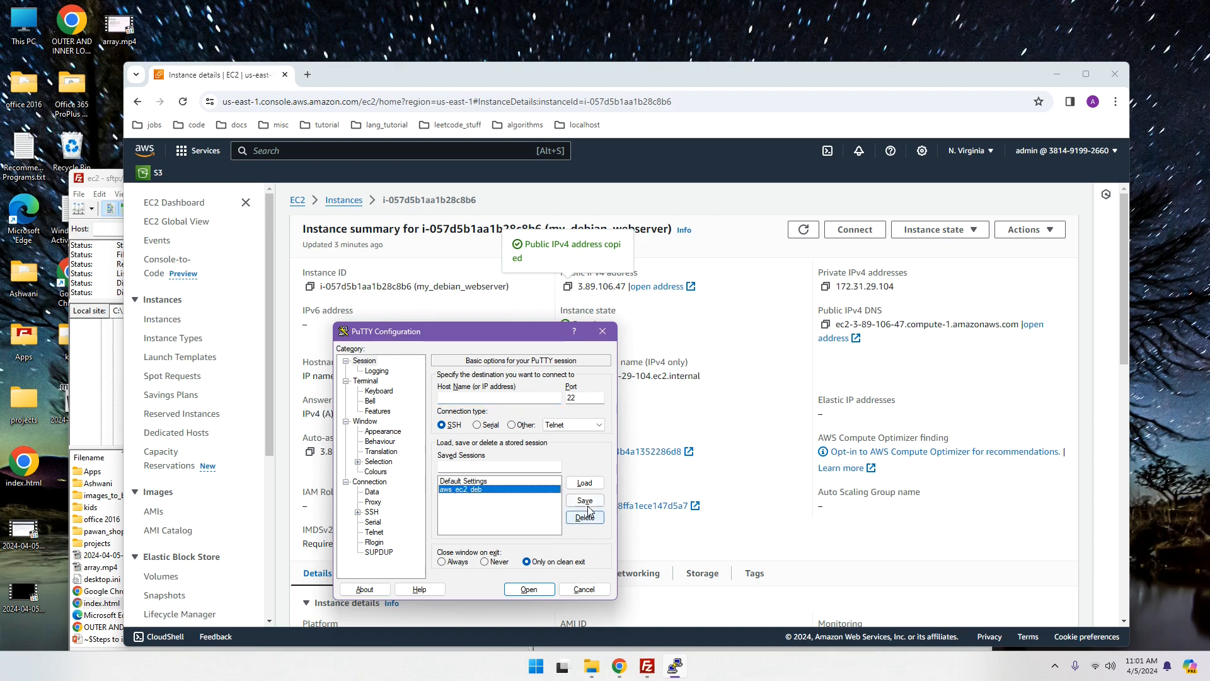
pyautogui.click(582, 484)
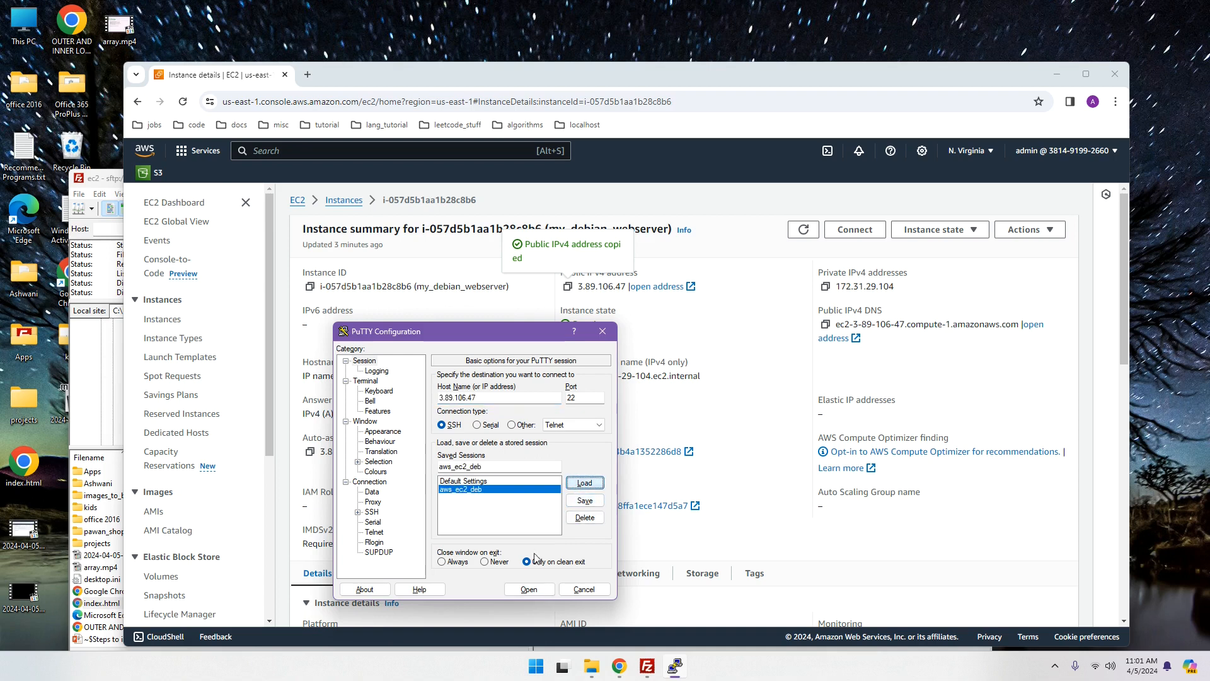
pyautogui.click(532, 588)
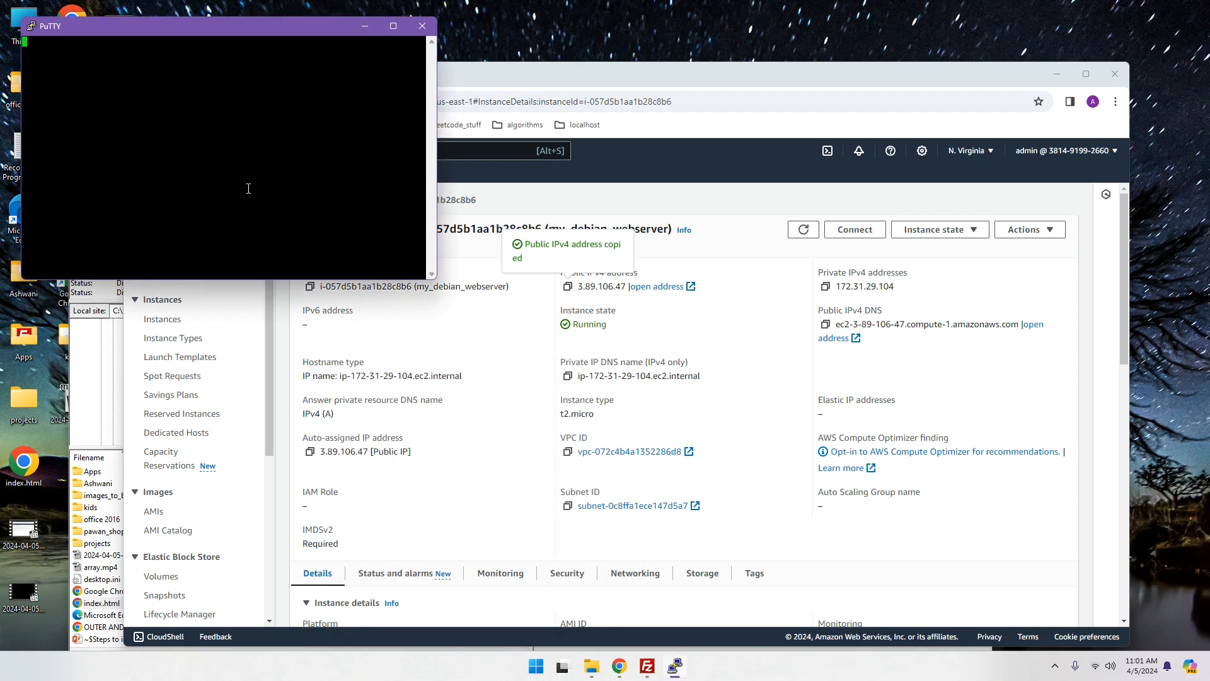
# Step: Widen the terminal and log in as admin
pyautogui.moveTo(440, 244); pyautogui.dragTo(739, 244)
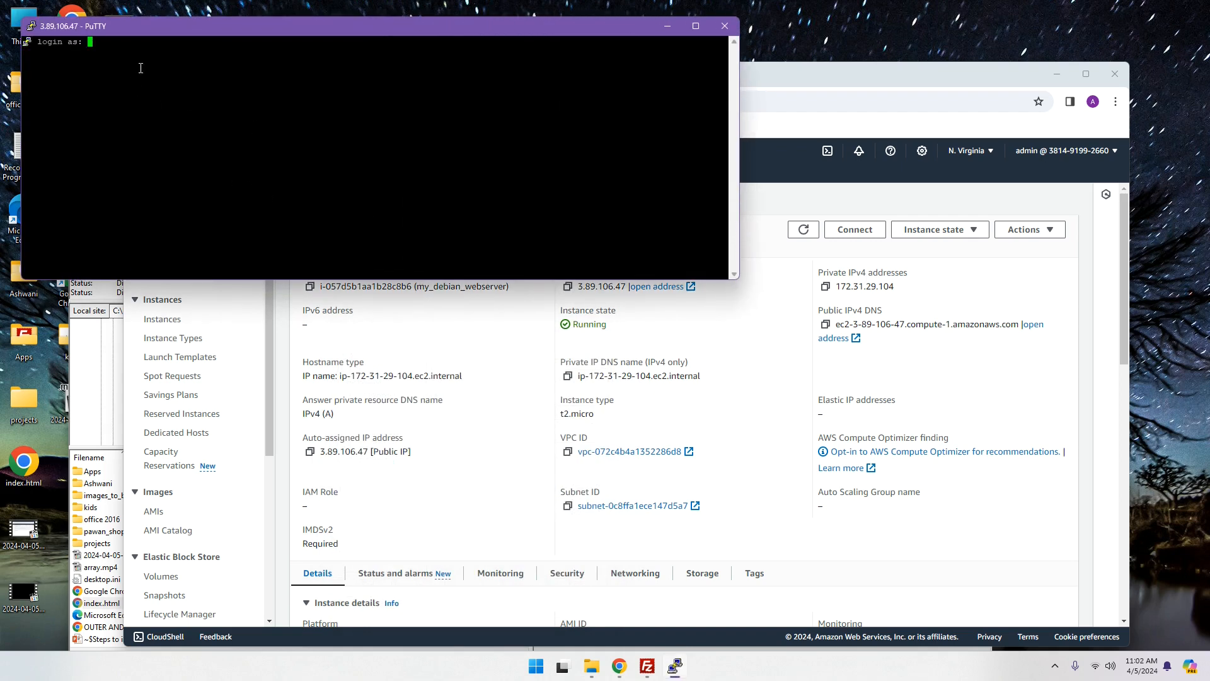
pyautogui.write('min')
pyautogui.press('Return')
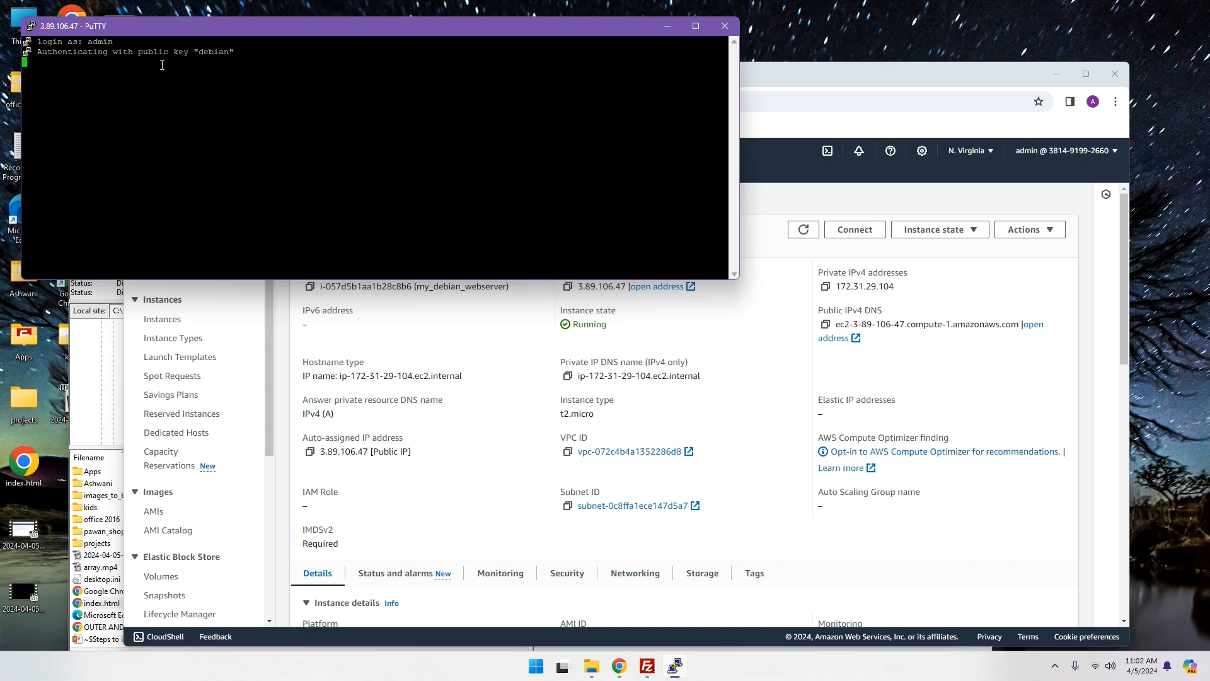
# Step: Run ls -lrt and find index.html (245 bytes) beside listrace.zip and listrace-v1.0
pyautogui.press('Return')
pyautogui.press('Return')
pyautogui.press('Return')
pyautogui.press('Return')
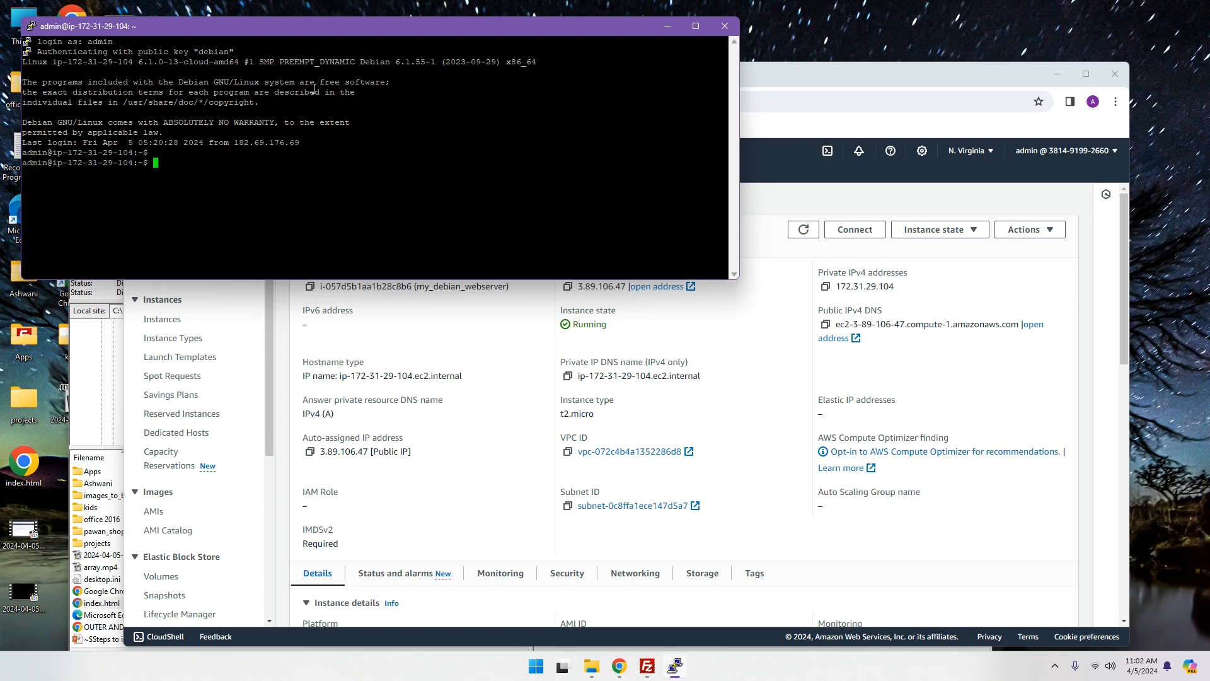
pyautogui.write('ls -')
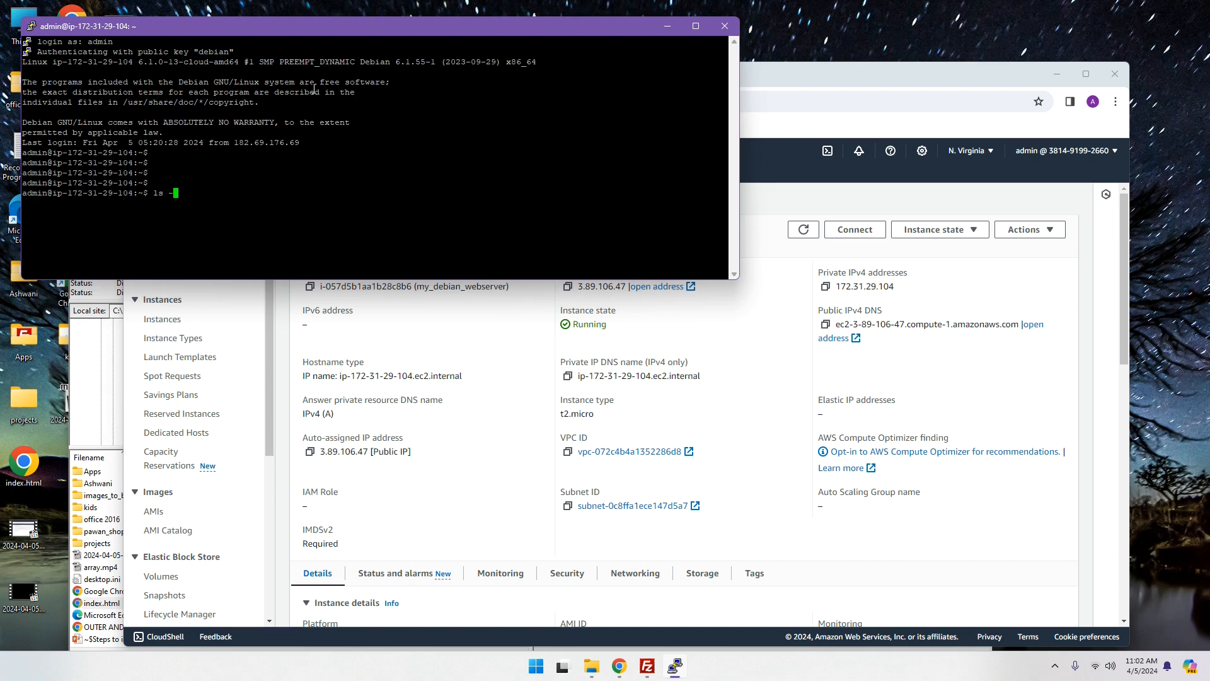
pyautogui.write('lrt')
pyautogui.press('Return')
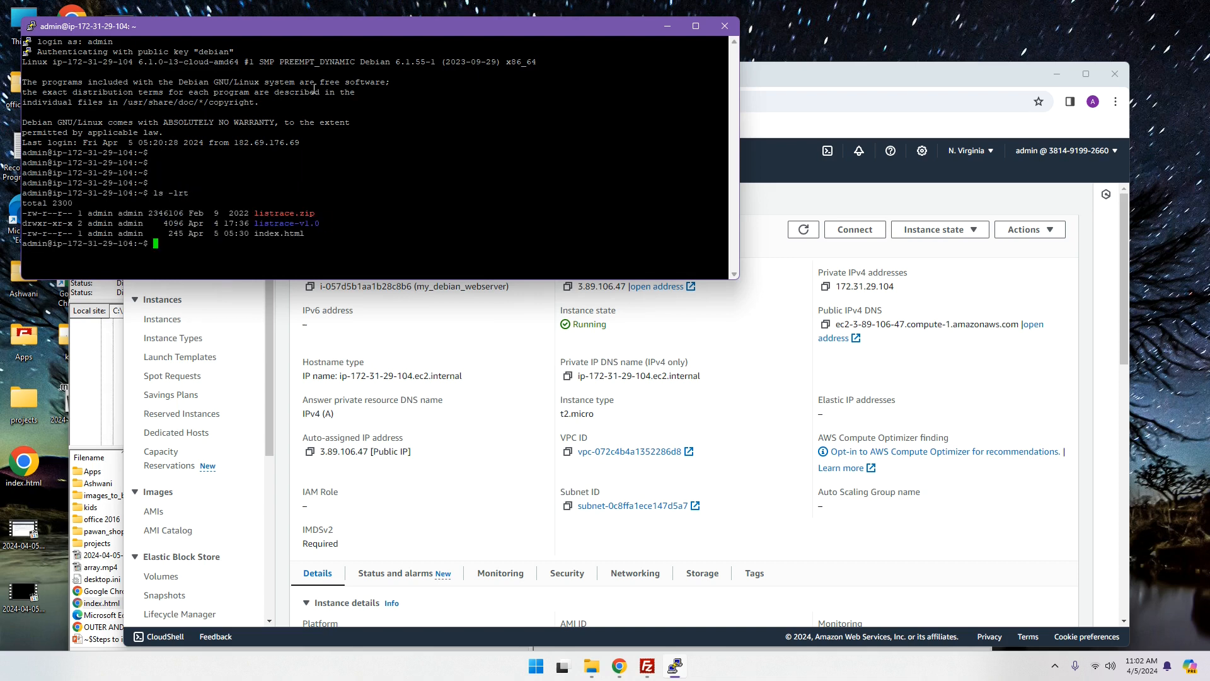
pyautogui.moveTo(251, 235); pyautogui.dragTo(308, 236)
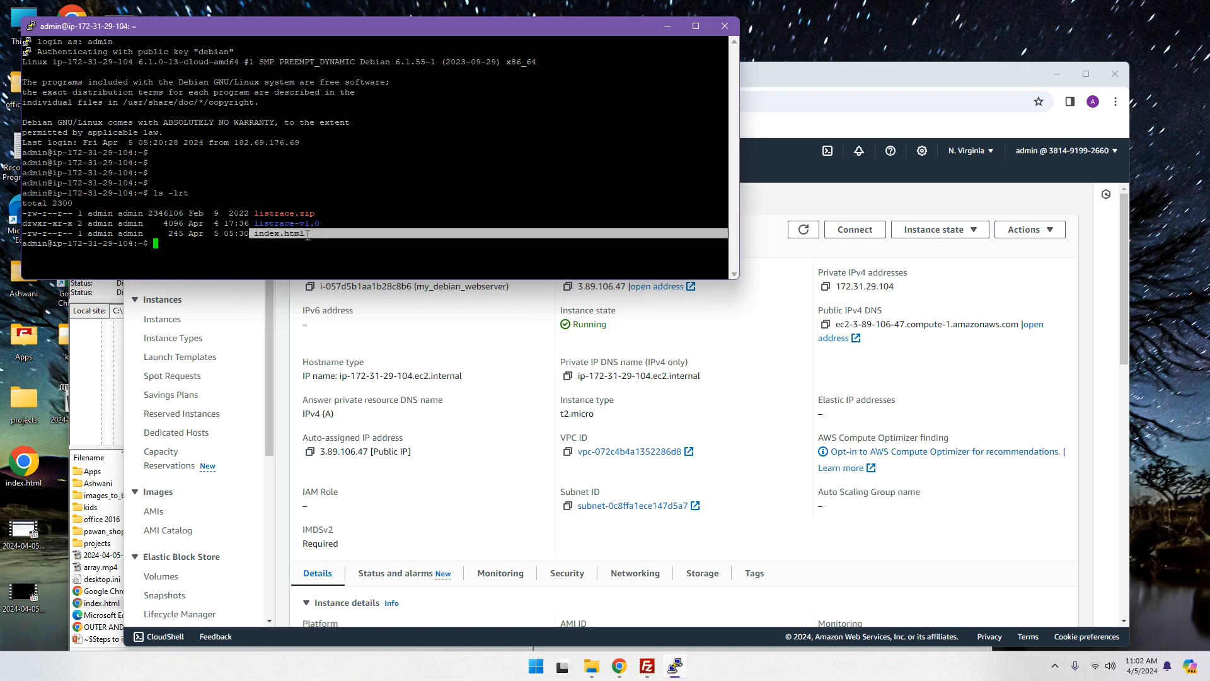
pyautogui.click(337, 215)
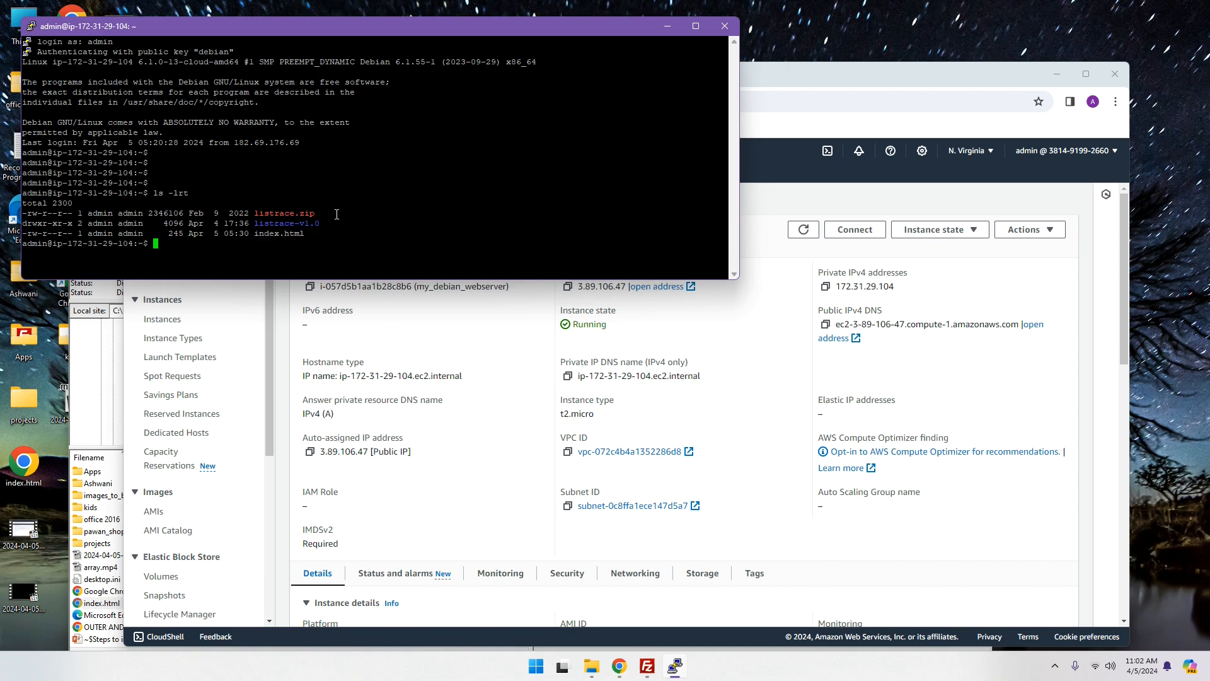